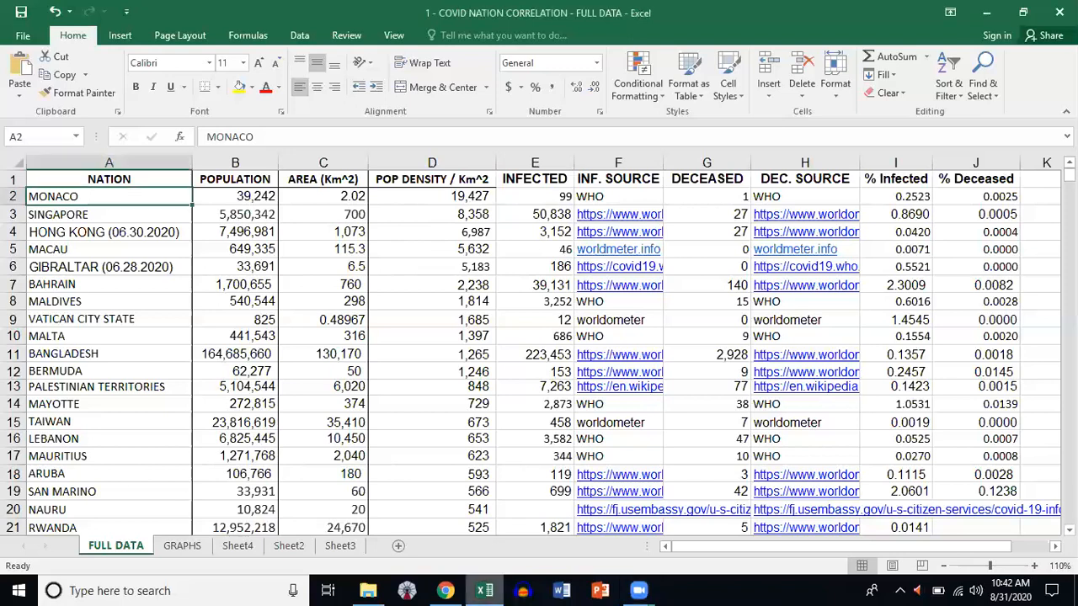
# - Look through the whole nation list down to its last row and return to the header row
pyautogui.moveTo(1068, 173); pyautogui.dragTo(1069, 268)
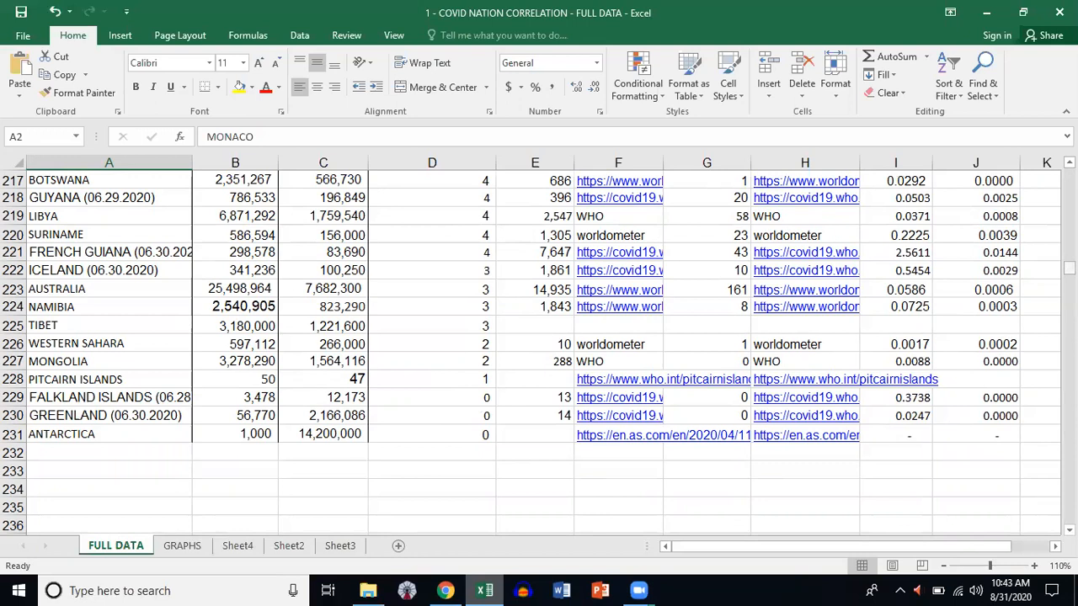
pyautogui.moveTo(1069, 269); pyautogui.dragTo(1070, 175)
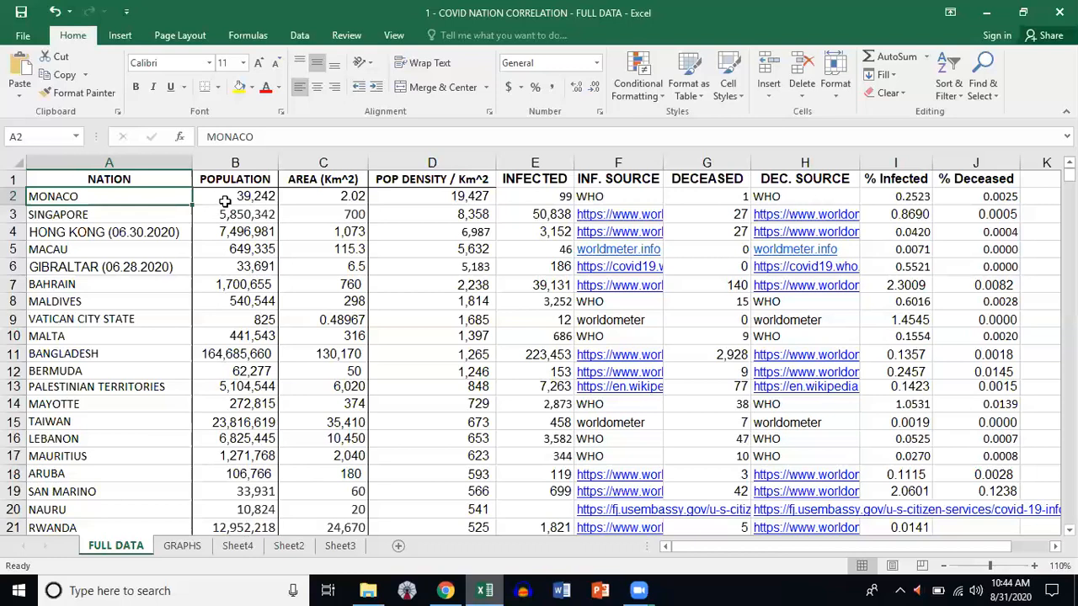
# - Examine Monaco's % Infected formula in I2 and the infected and population cells it references
pyautogui.click(903, 197)
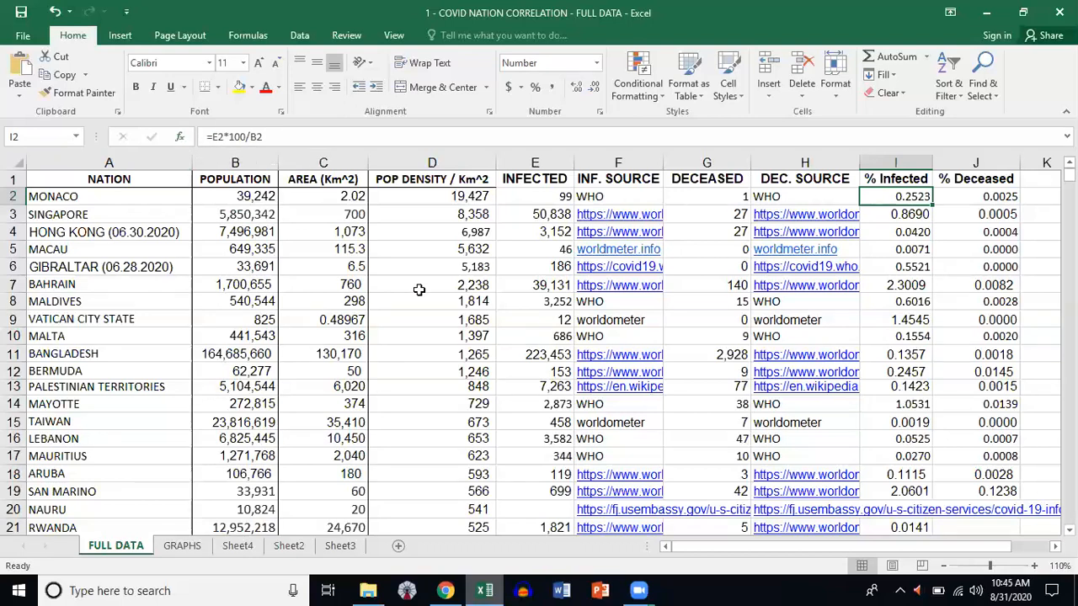
pyautogui.doubleClick(1034, 566)
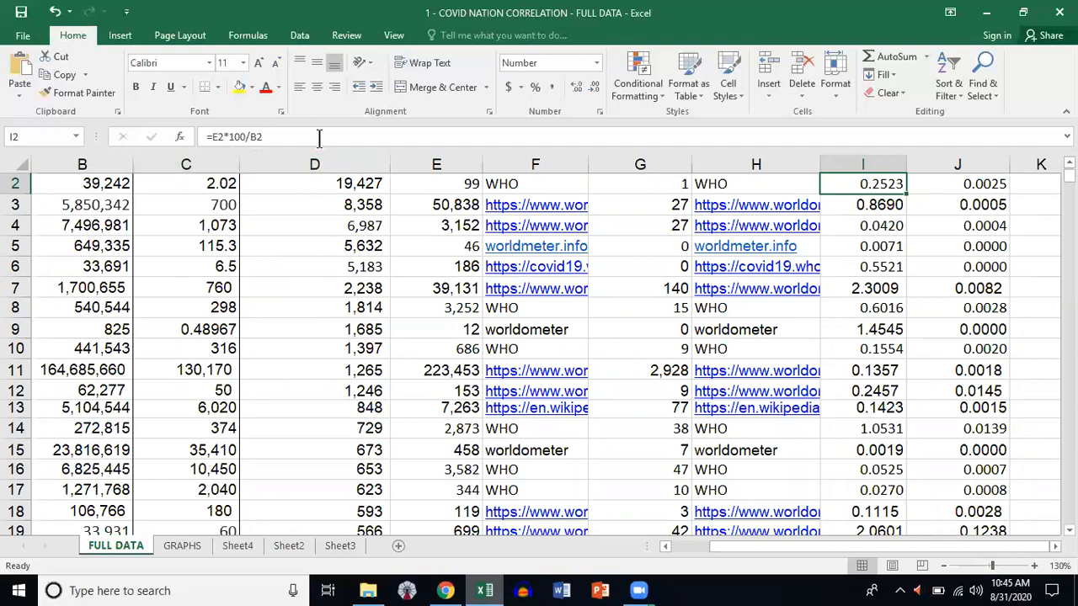
pyautogui.click(214, 137)
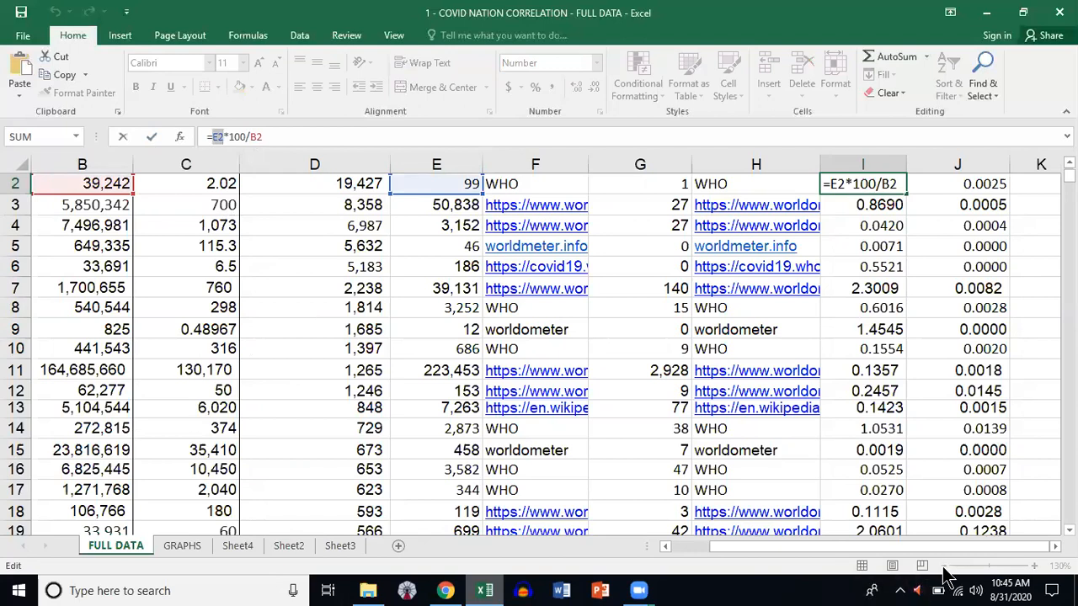
pyautogui.click(827, 305)
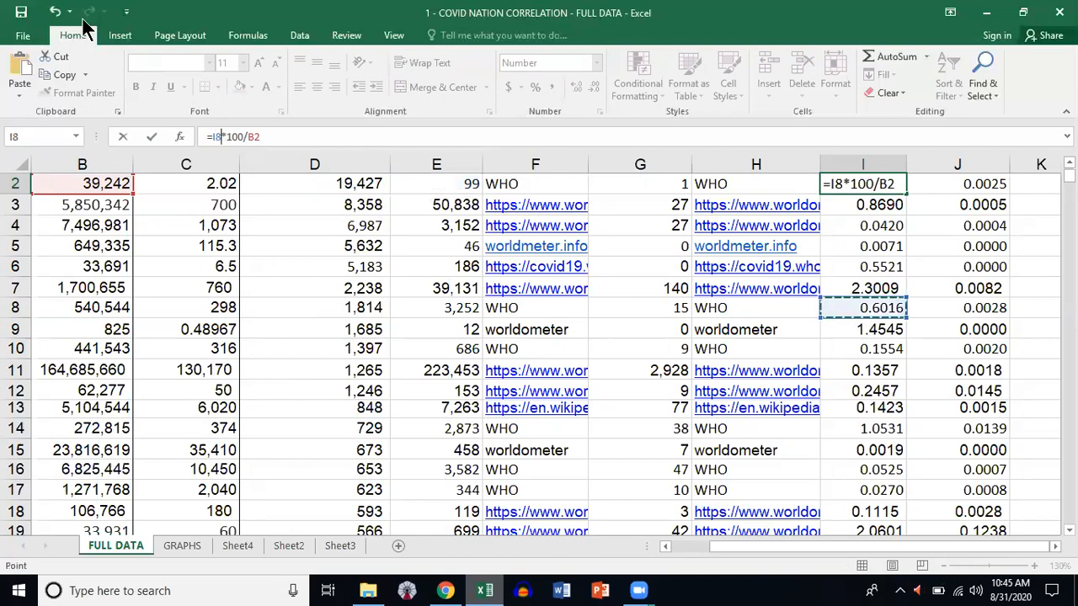
pyautogui.click(55, 17)
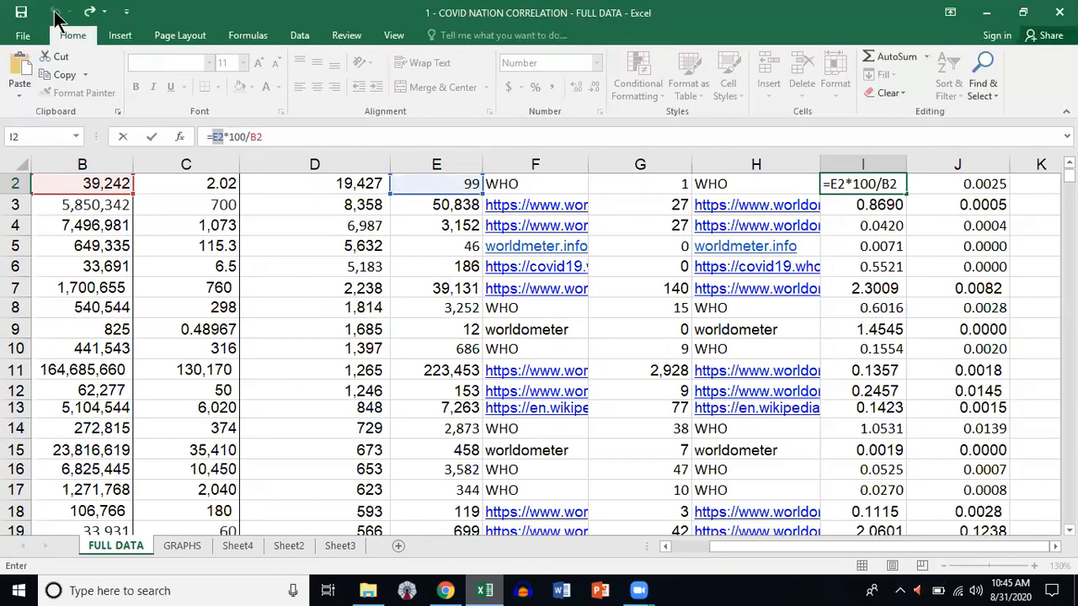
pyautogui.click(326, 138)
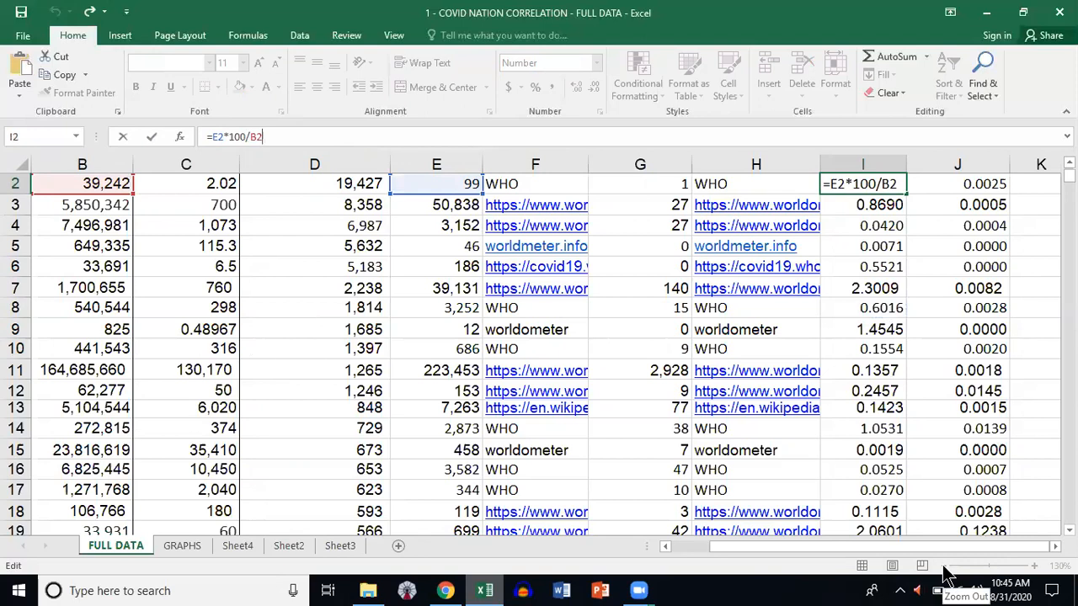
pyautogui.press('Return')
pyautogui.click(876, 186)
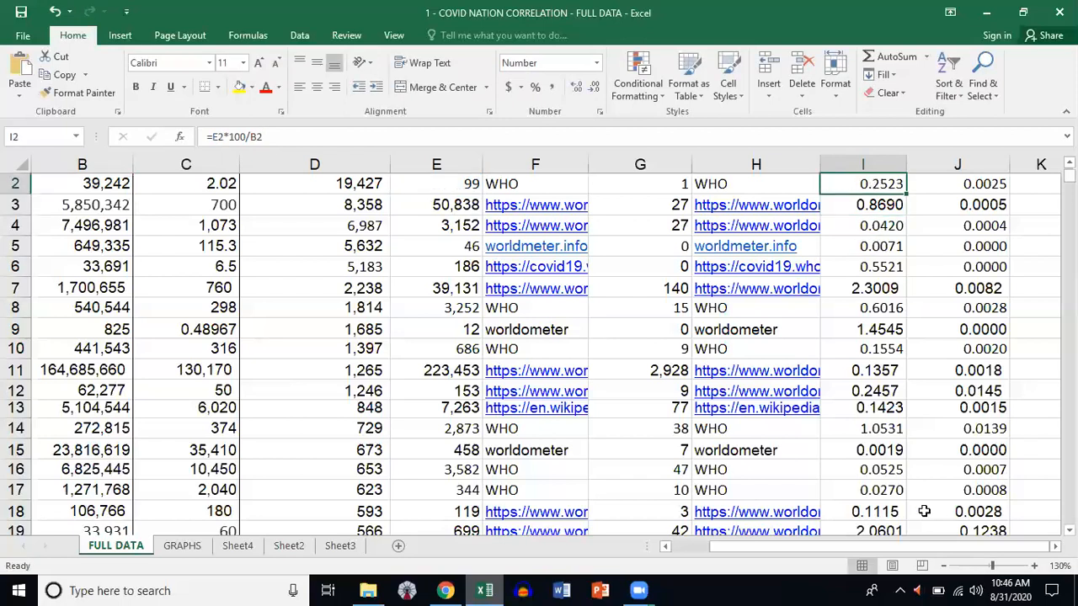
pyautogui.click(944, 567)
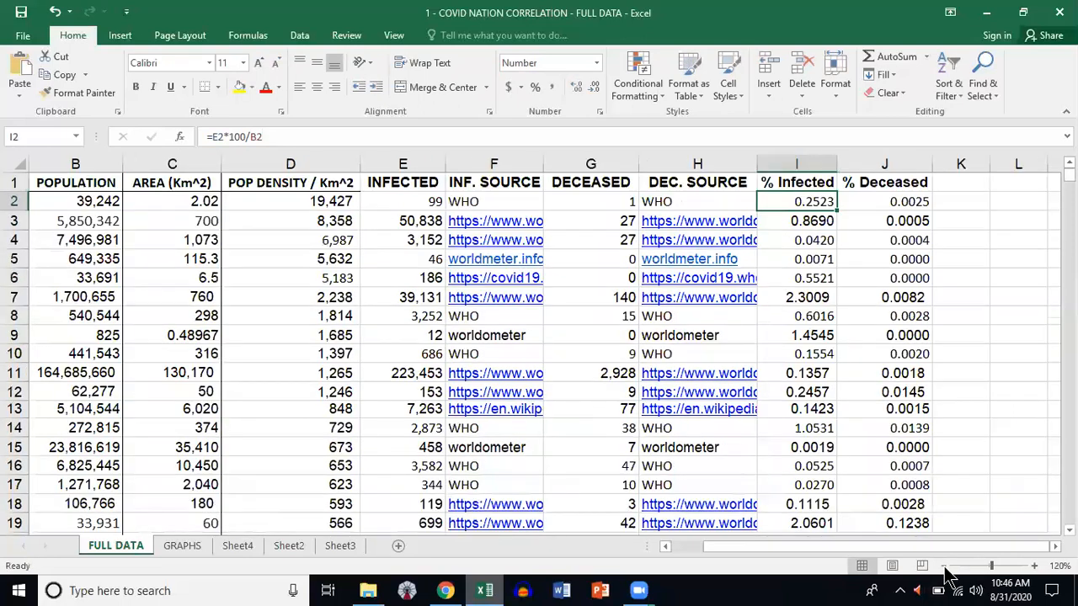
pyautogui.click(944, 567)
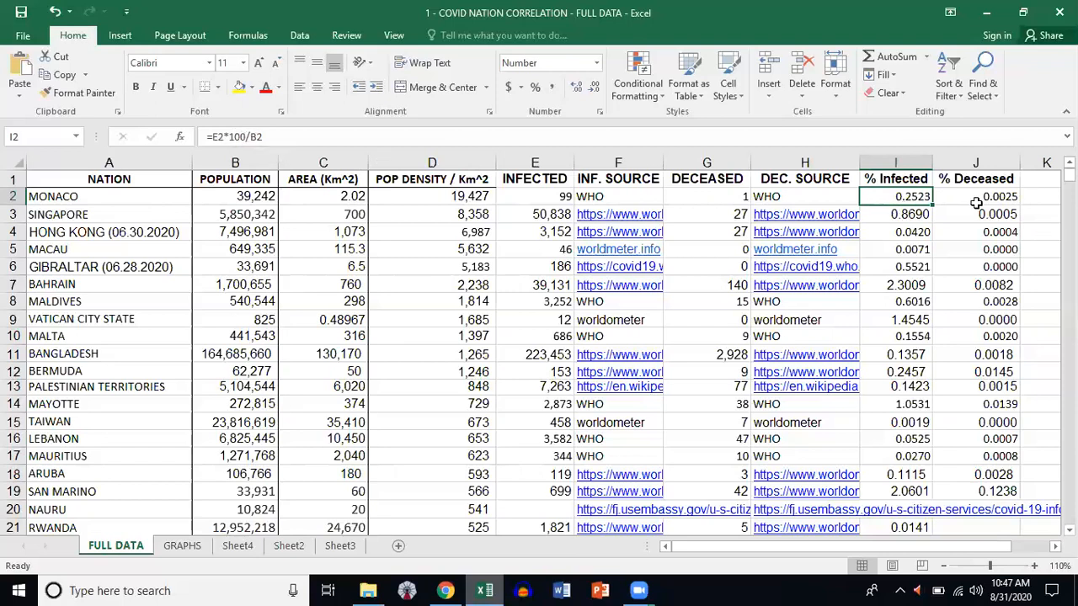
pyautogui.click(945, 137)
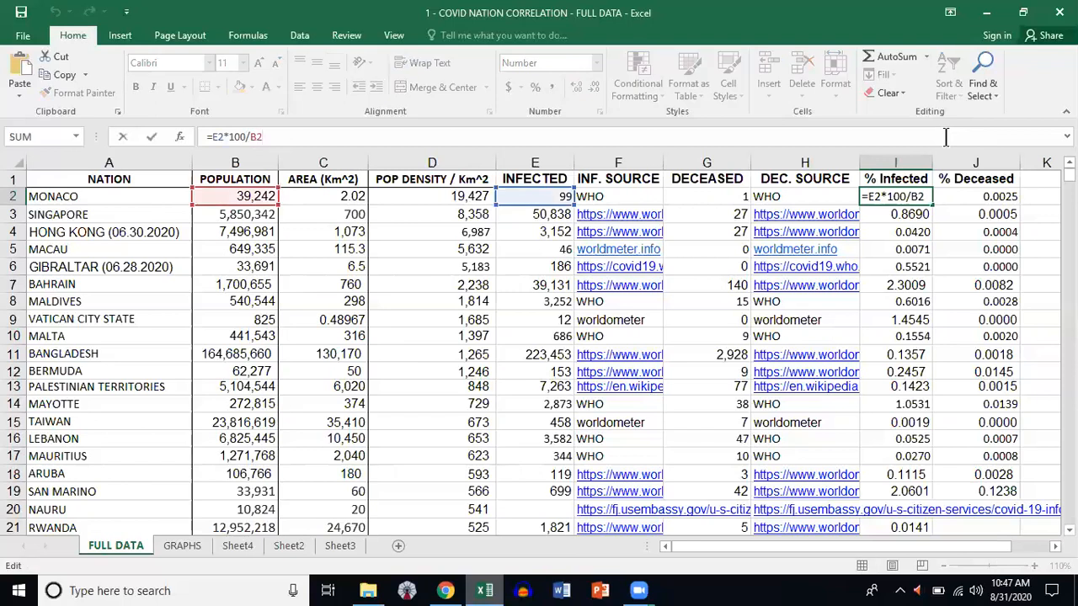
pyautogui.press('Return')
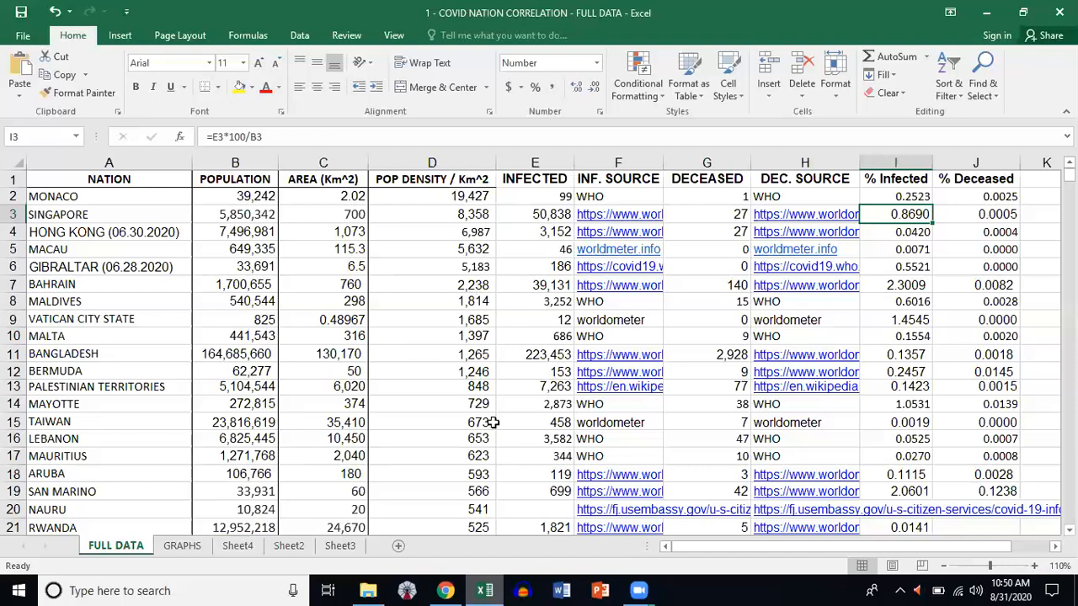
# - Review the nation rows down to about Cape Verde, checking for missing infected and deceased figures
pyautogui.scroll(-4, 494, 421)
pyautogui.scroll(-10, 497, 403)
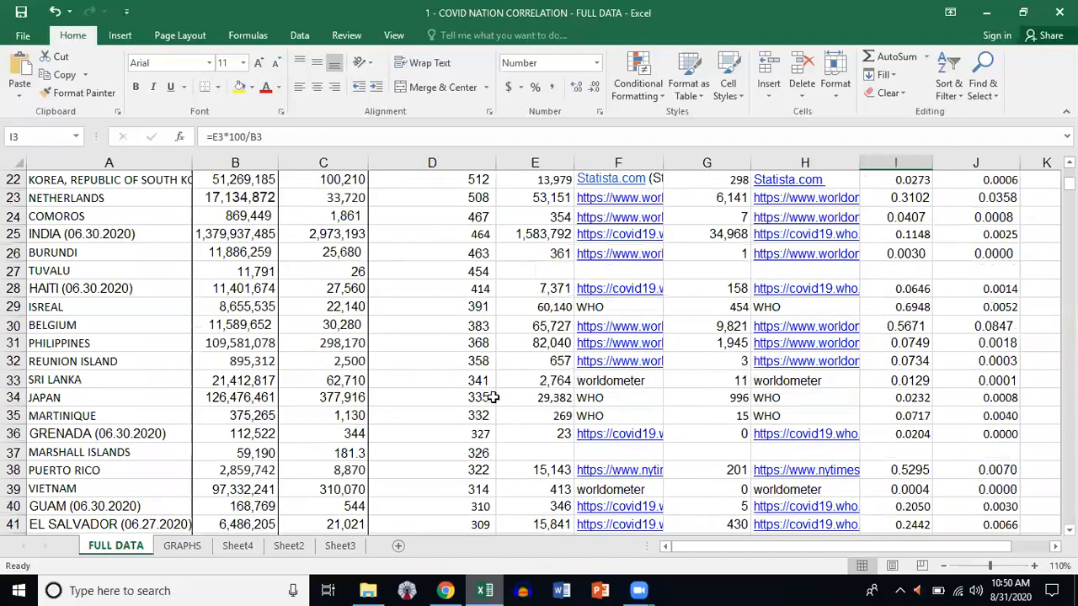
pyautogui.scroll(-8, 500, 379)
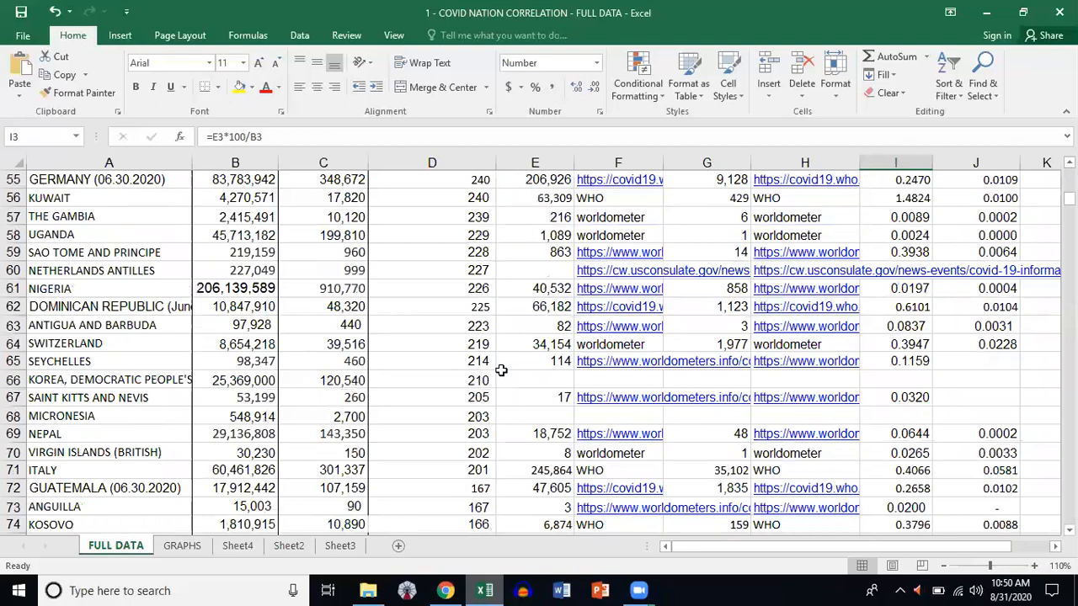
pyautogui.scroll(1, 501, 370)
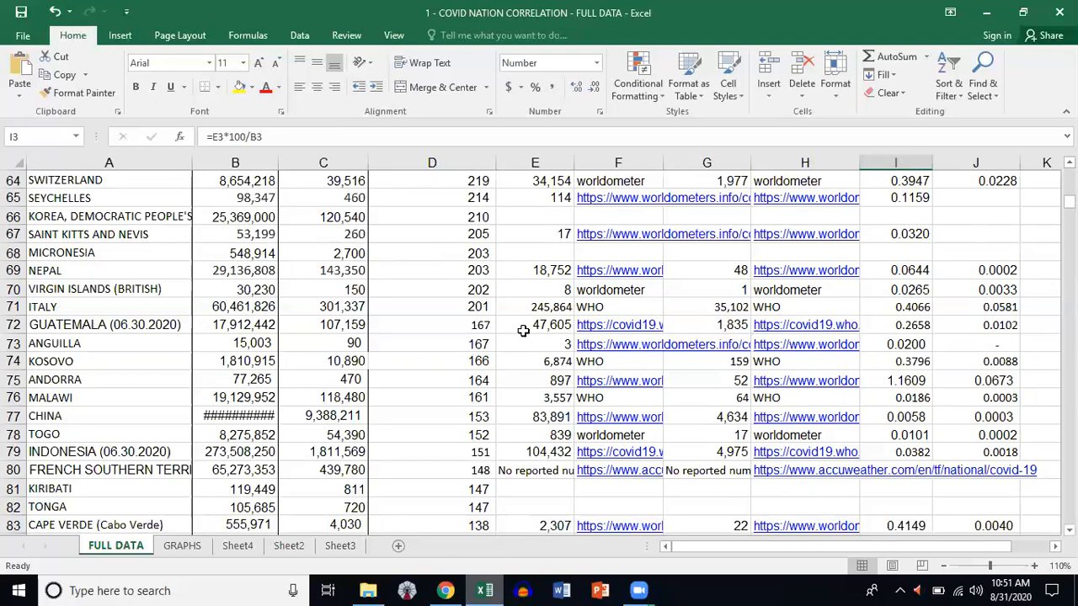
pyautogui.scroll(1, 523, 330)
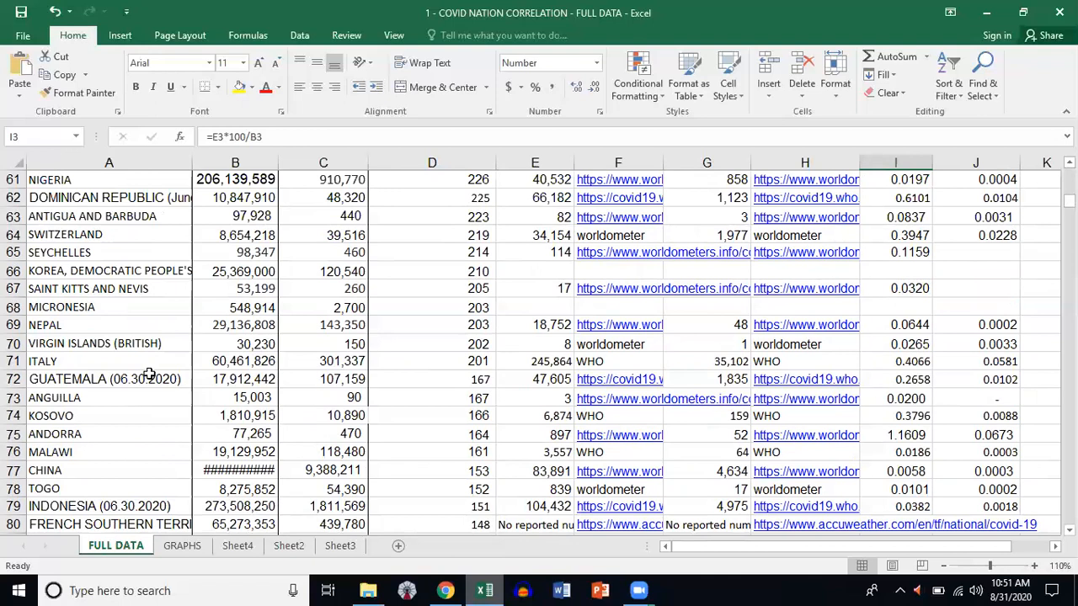
pyautogui.scroll(5, 149, 373)
pyautogui.scroll(15, 149, 373)
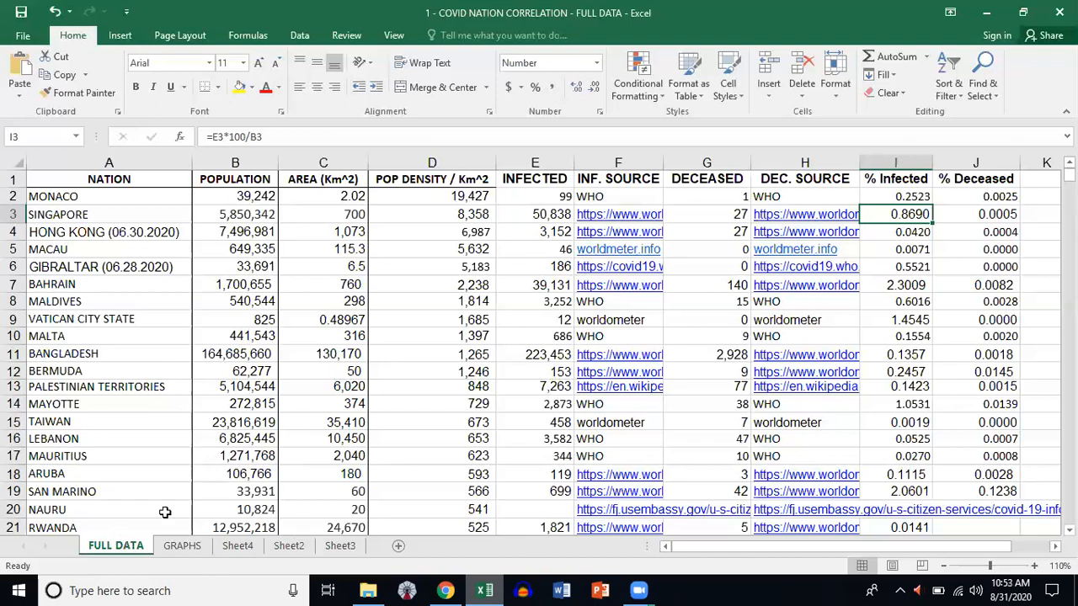
# - Create a copy of the FULL DATA sheet in the same workbook, placed before the original sheet
pyautogui.rightClick(121, 540)
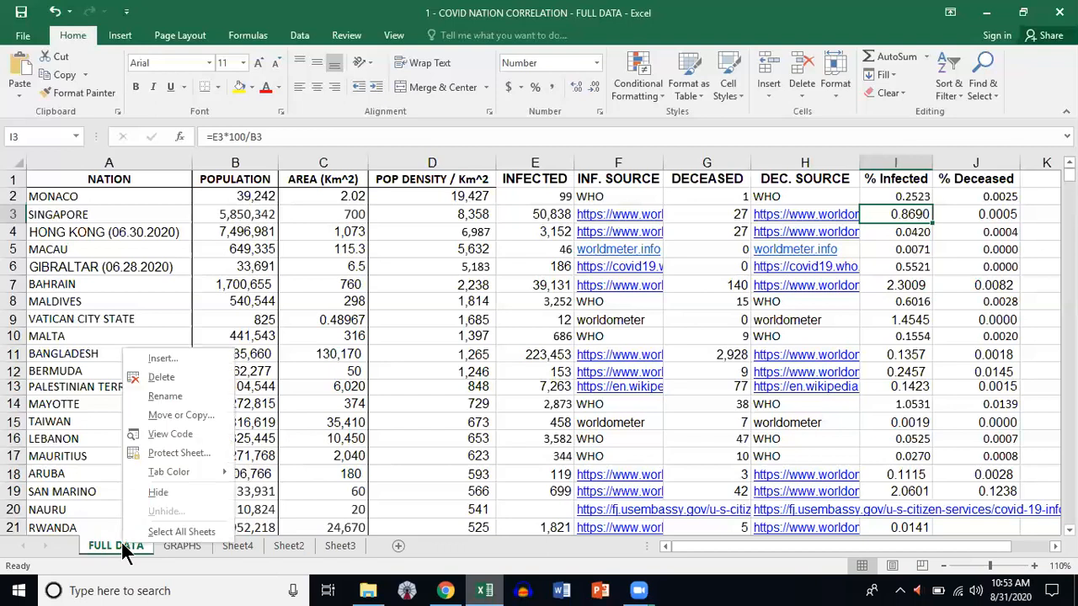
pyautogui.click(169, 412)
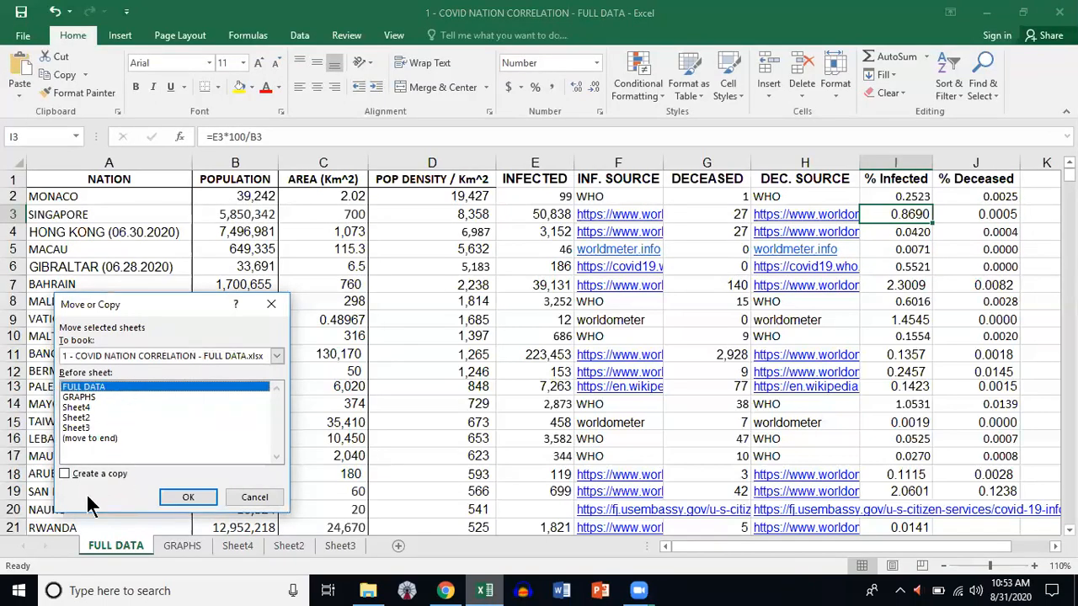
pyautogui.click(66, 475)
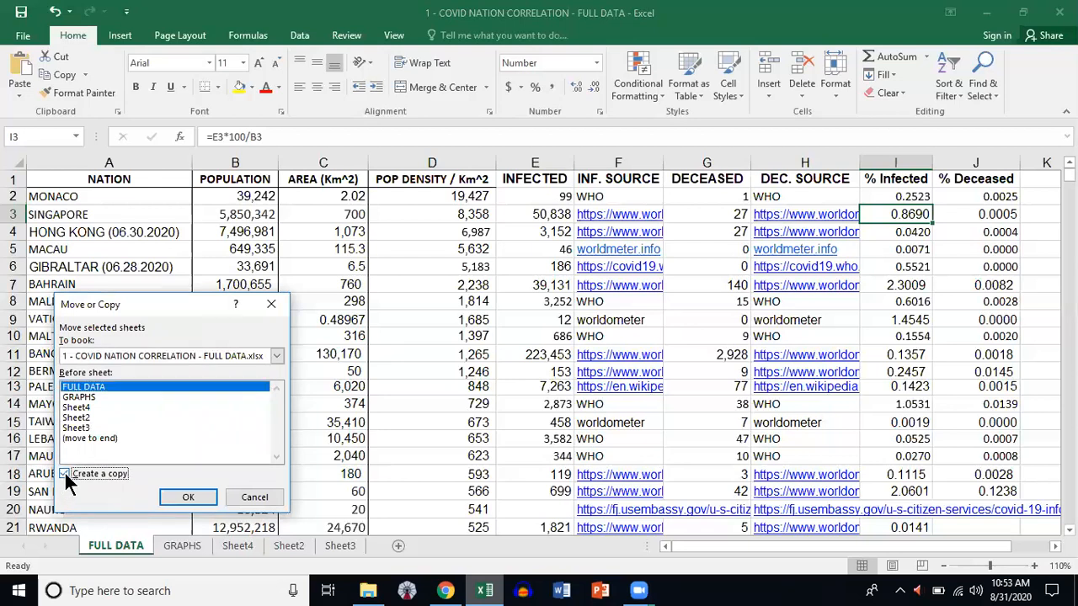
pyautogui.click(181, 498)
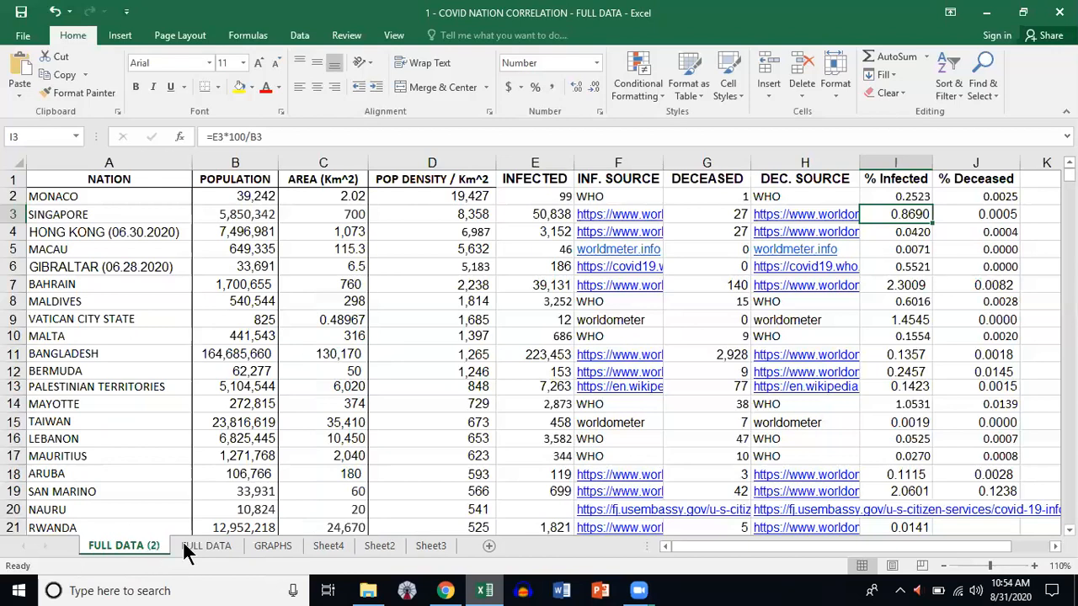
# - Compare the original FULL DATA sheet with its copy by switching between them, ending on the copy
pyautogui.click(206, 544)
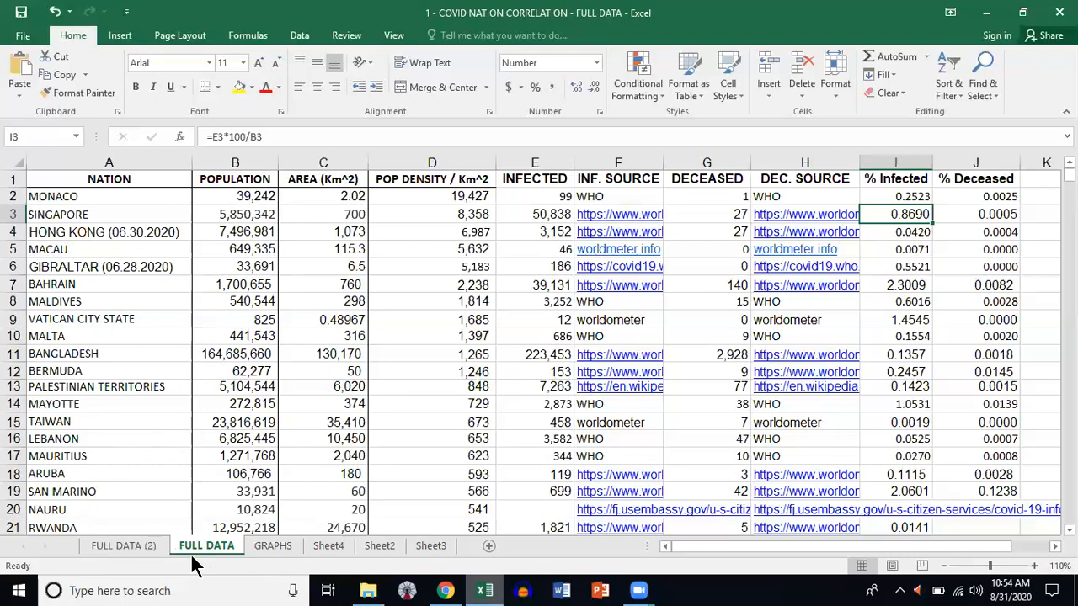
pyautogui.click(119, 549)
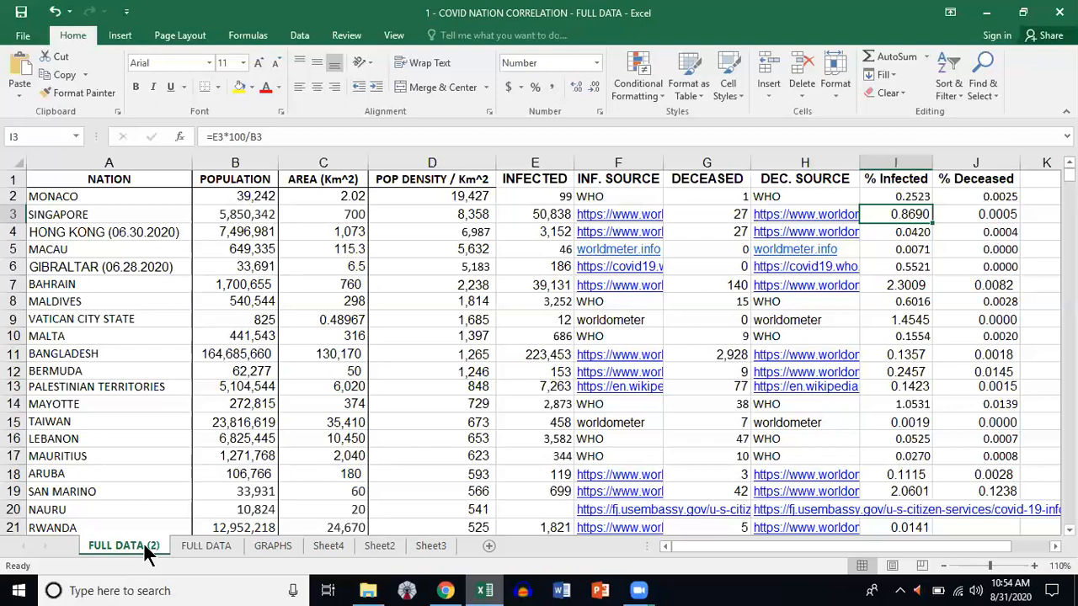
pyautogui.click(198, 545)
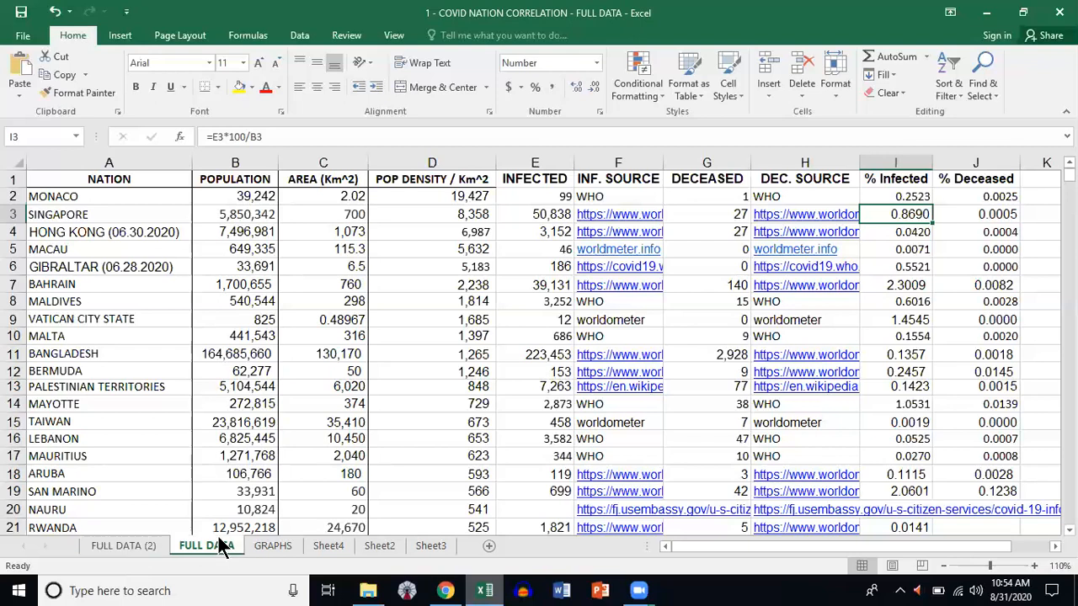
pyautogui.click(124, 547)
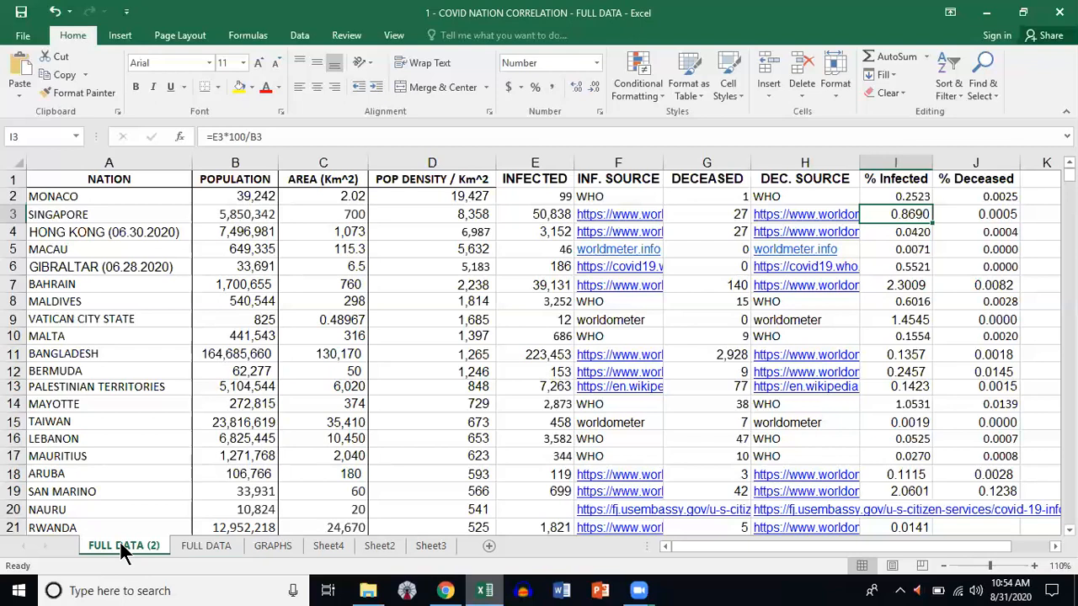
# - Rename the copied sheet FULL DATA (2) as GRAPH TRIALS
pyautogui.rightClick(123, 546)
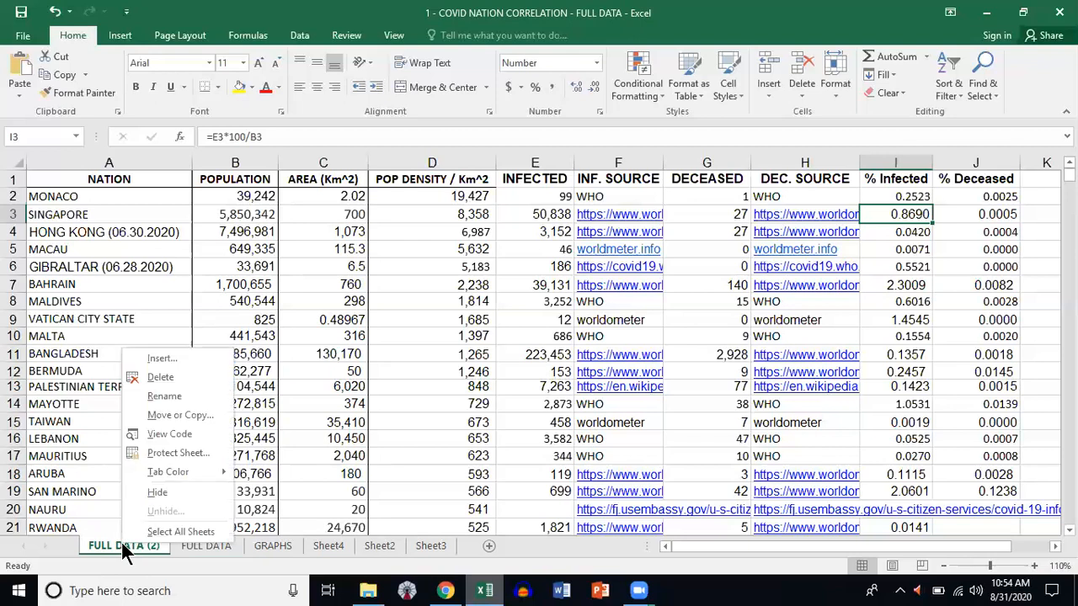
pyautogui.click(166, 397)
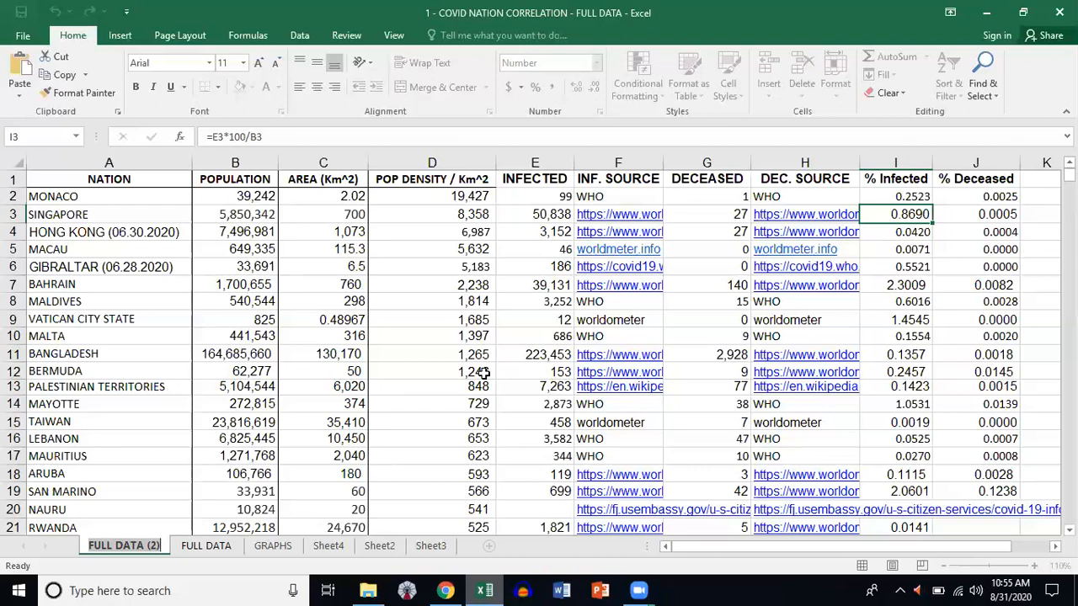
pyautogui.press('BackSpace')
pyautogui.press('BackSpace')
pyautogui.press('BackSpace')
pyautogui.press('BackSpace')
pyautogui.press('BackSpace')
pyautogui.press('BackSpace')
pyautogui.press('BackSpace')
pyautogui.press('BackSpace')
pyautogui.press('BackSpace')
pyautogui.press('BackSpace')
pyautogui.press('BackSpace')
pyautogui.press('BackSpace')
pyautogui.press('BackSpace')
pyautogui.write('GRA')
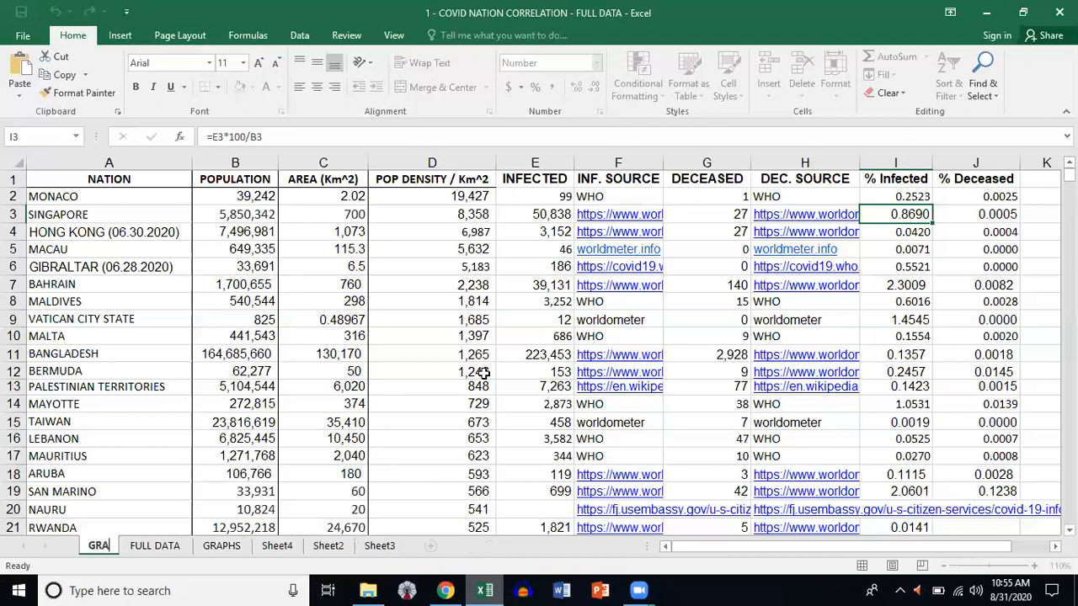
pyautogui.write('P')
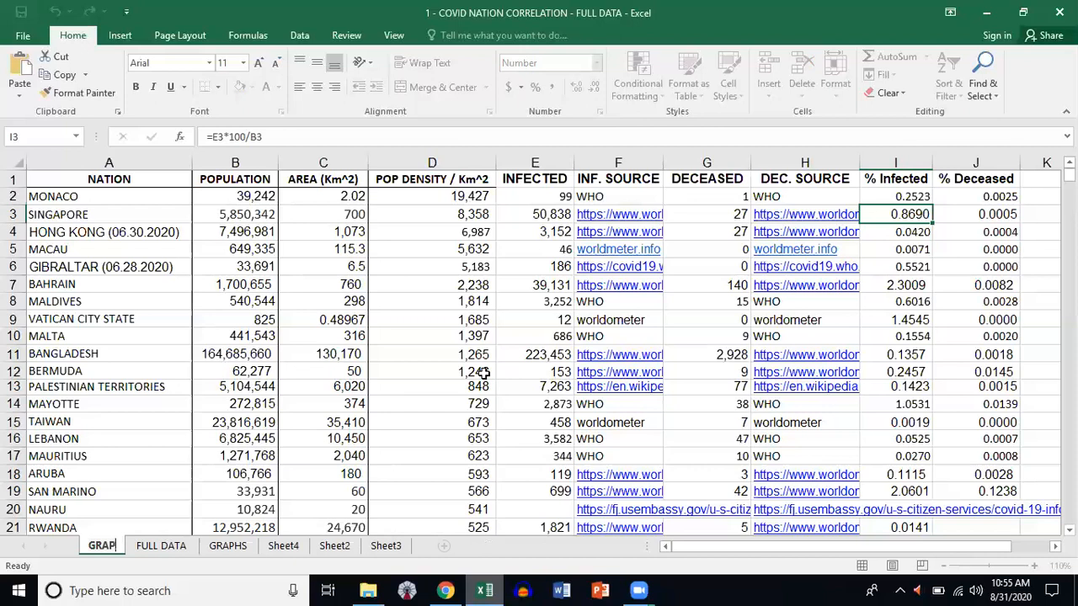
pyautogui.write('F TRIALS')
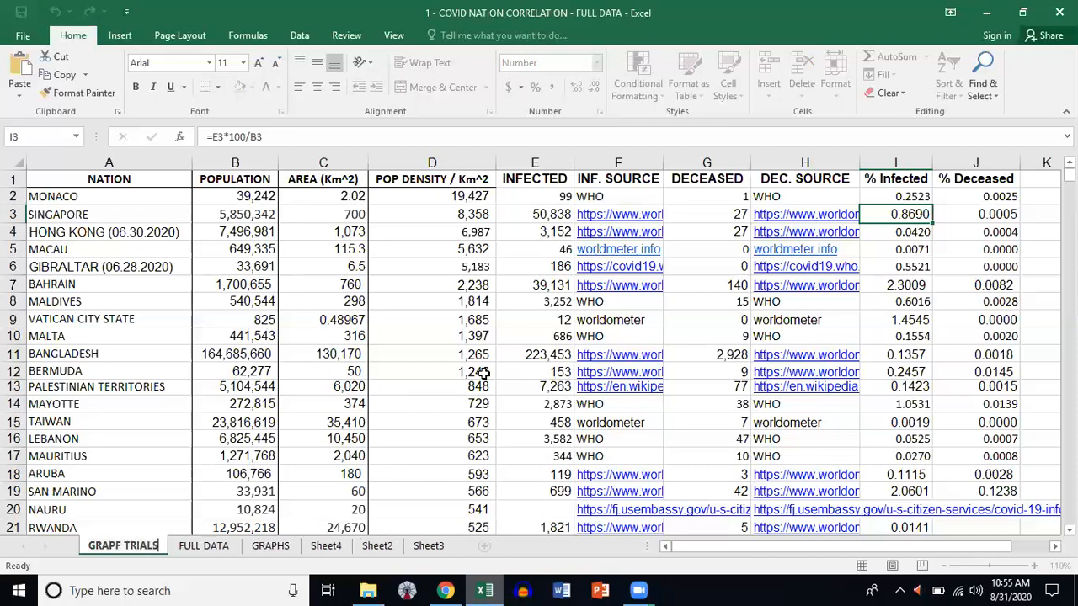
pyautogui.press('Return')
pyautogui.press('BackSpace')
pyautogui.write('H')
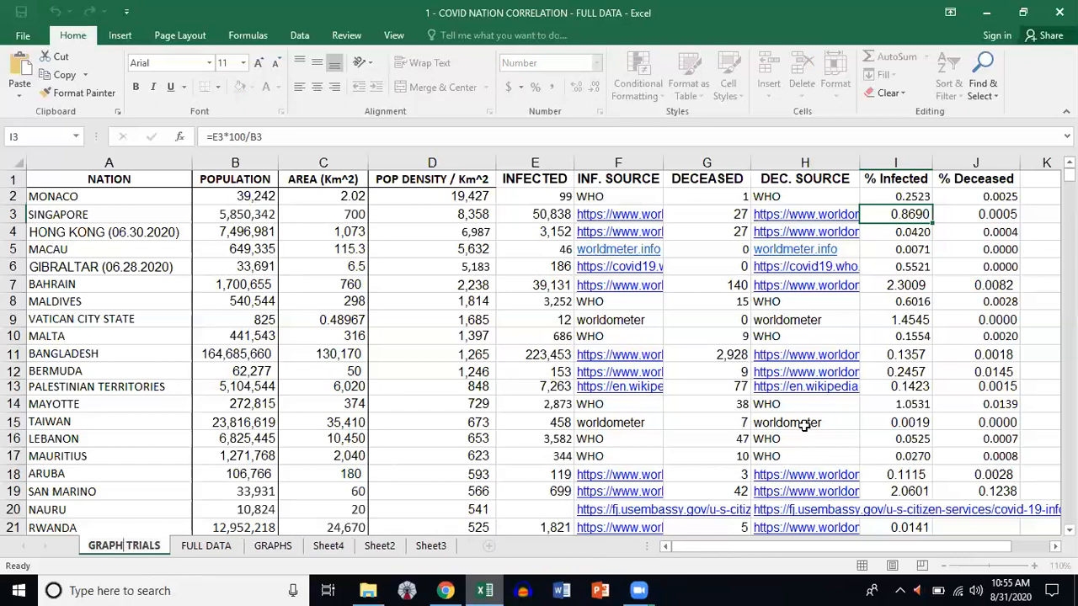
pyautogui.click(438, 407)
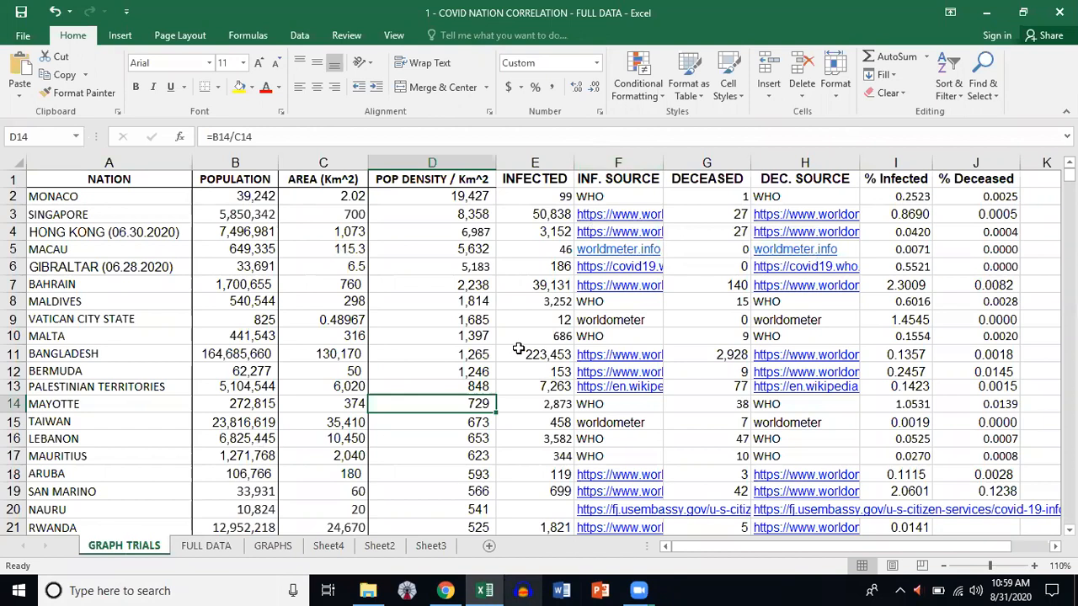
pyautogui.click(595, 160)
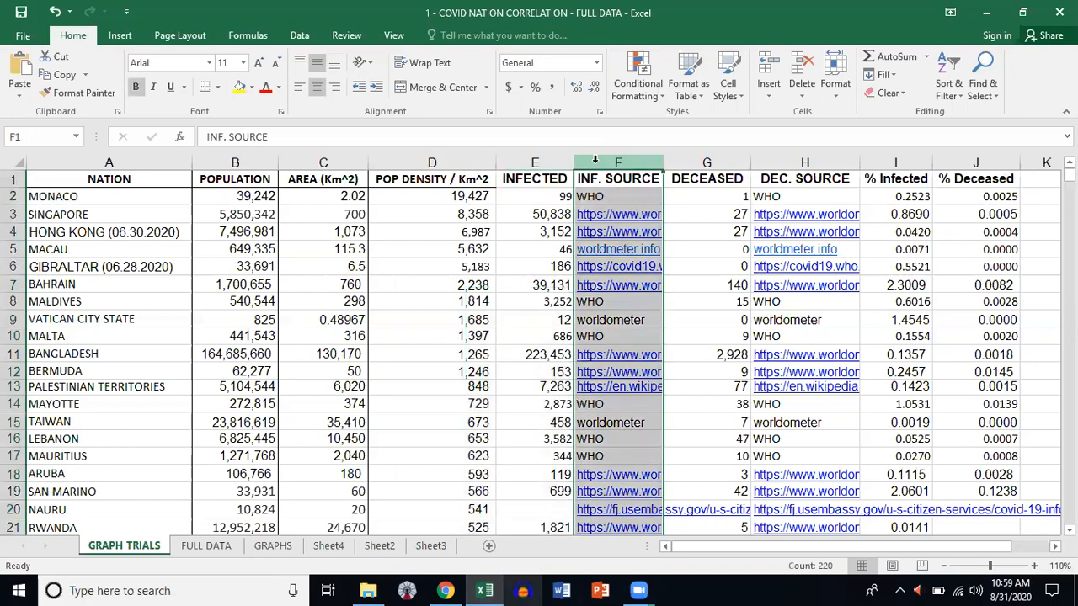
pyautogui.rightClick(594, 160)
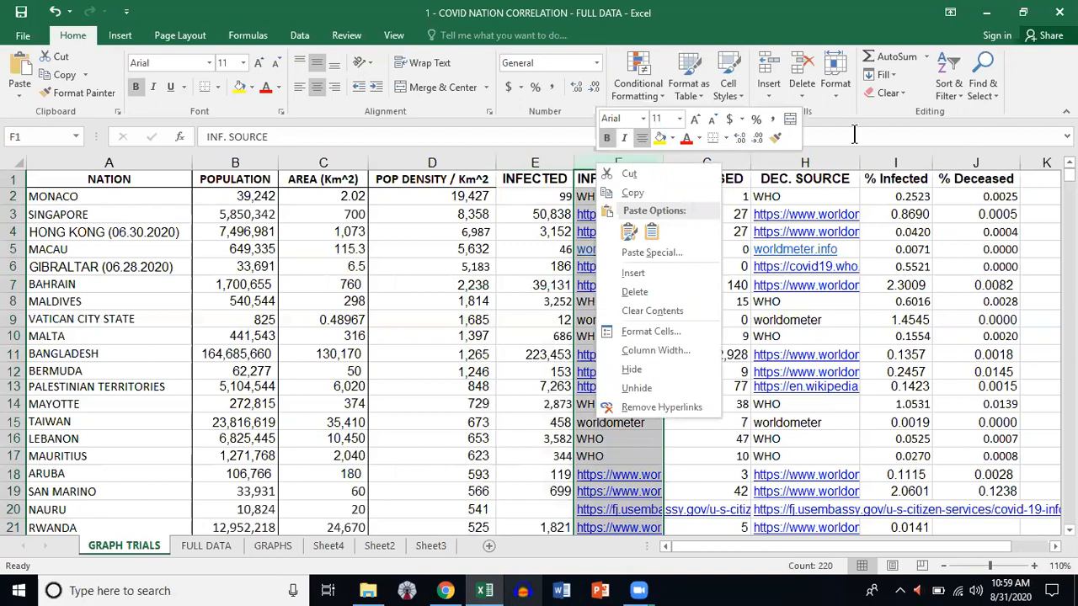
pyautogui.click(752, 158)
pyautogui.click(748, 143)
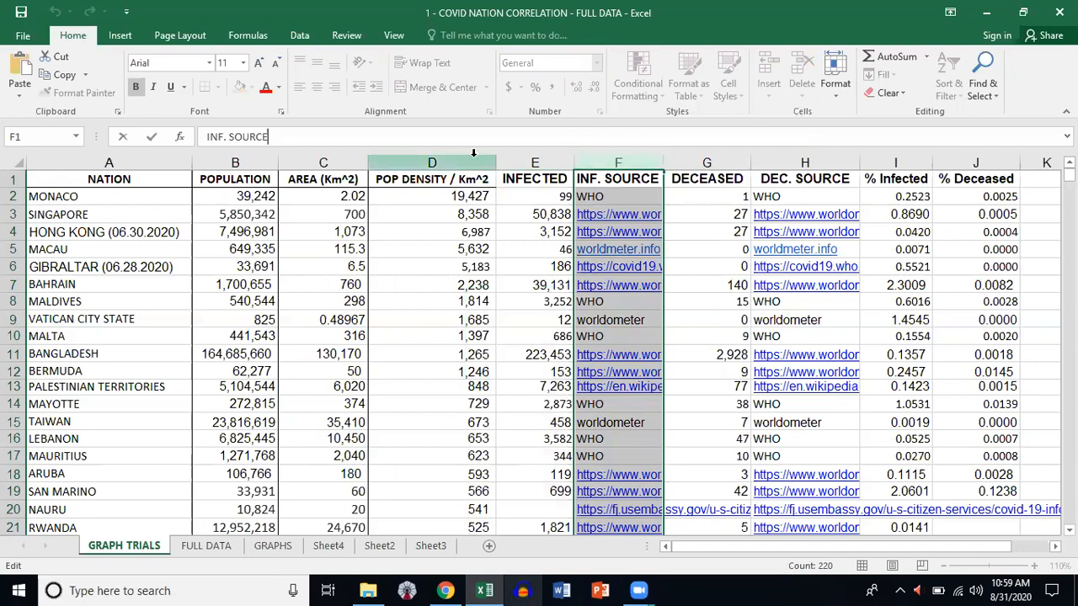
pyautogui.click(592, 157)
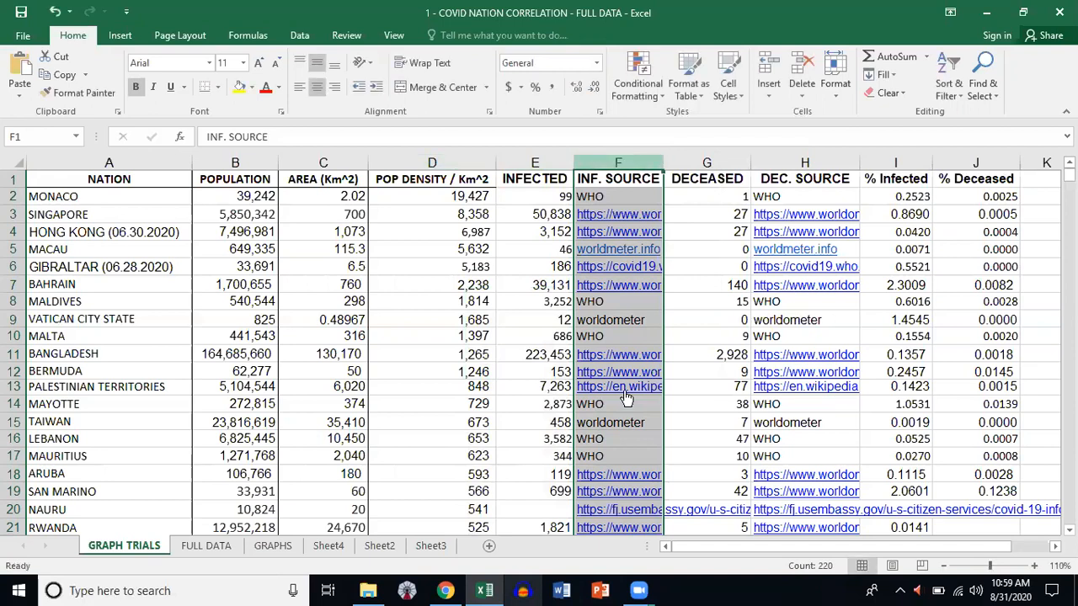
pyautogui.click(529, 162)
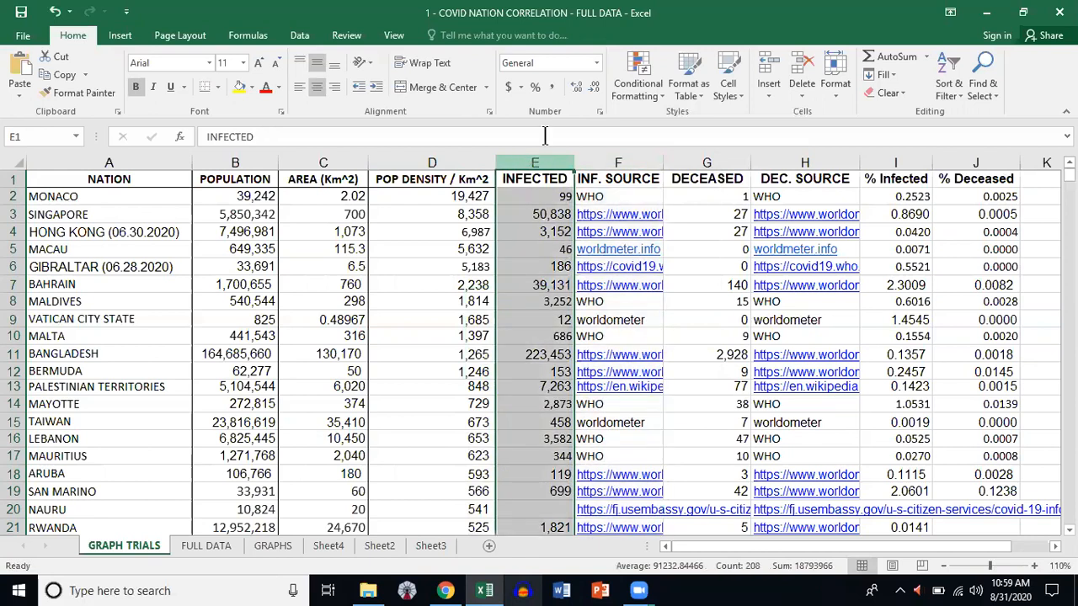
# - Delete the INF. SOURCE column from the GRAPH TRIALS sheet
pyautogui.click(616, 160)
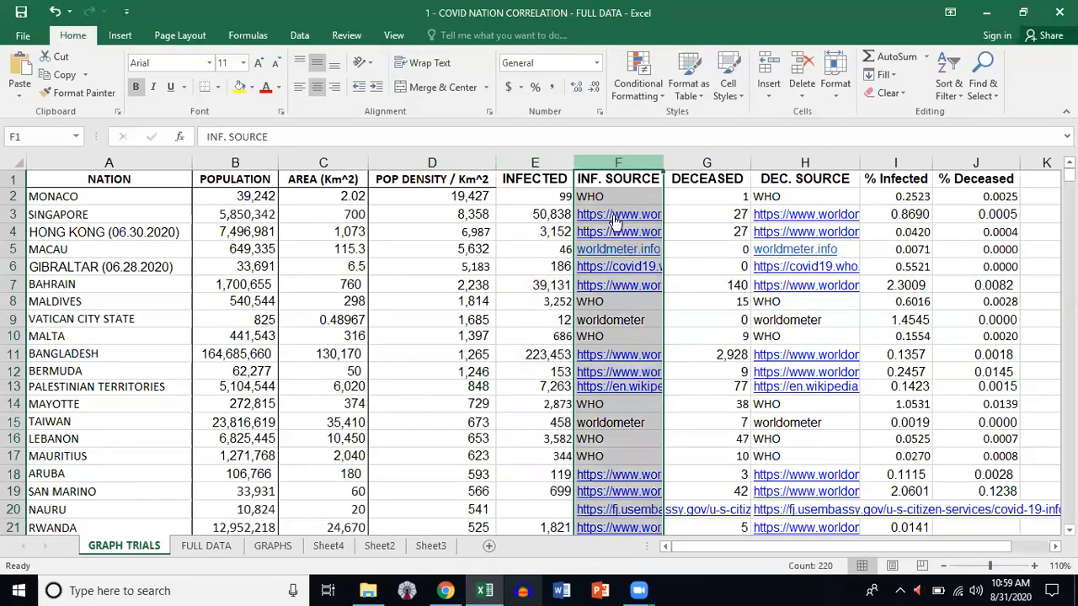
pyautogui.rightClick(623, 164)
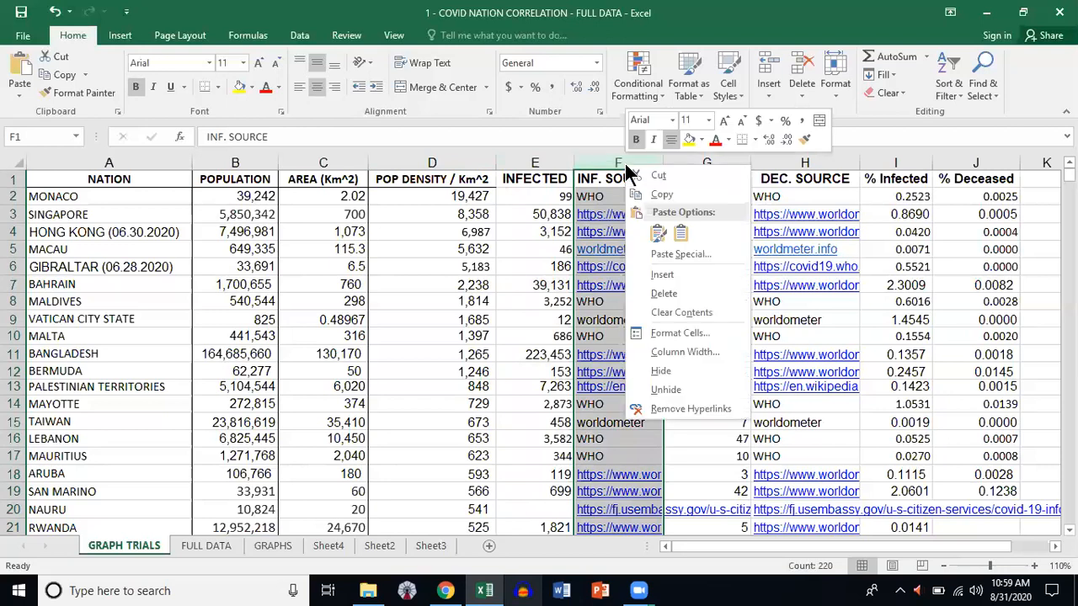
pyautogui.click(664, 294)
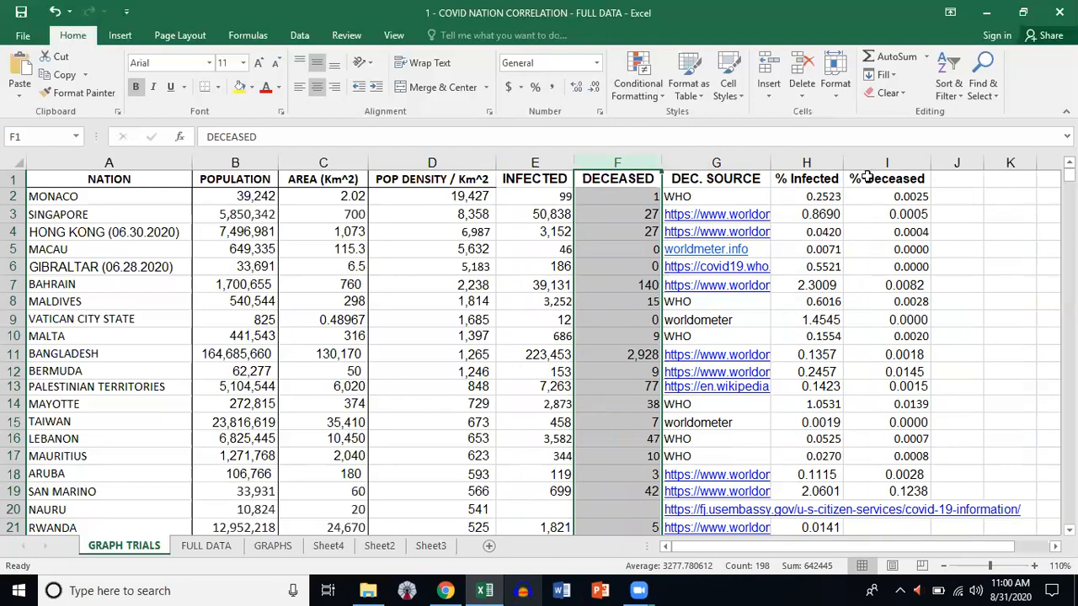
# - Delete the DEC. SOURCE, % Infected and % Deceased columns from the GRAPH TRIALS sheet
pyautogui.click(702, 161)
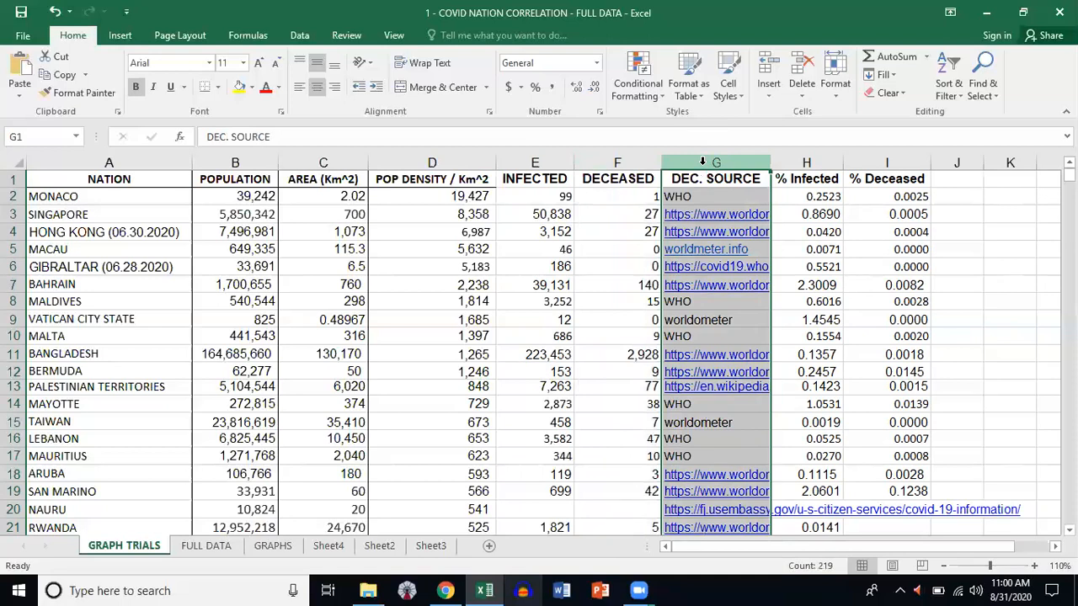
pyautogui.moveTo(703, 162); pyautogui.dragTo(878, 162)
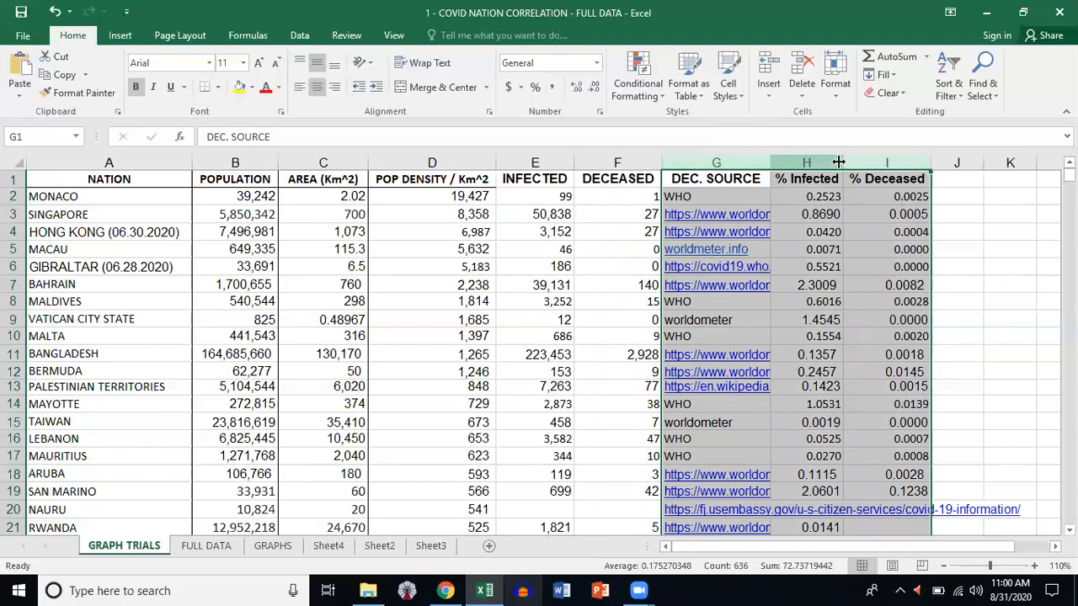
pyautogui.rightClick(749, 157)
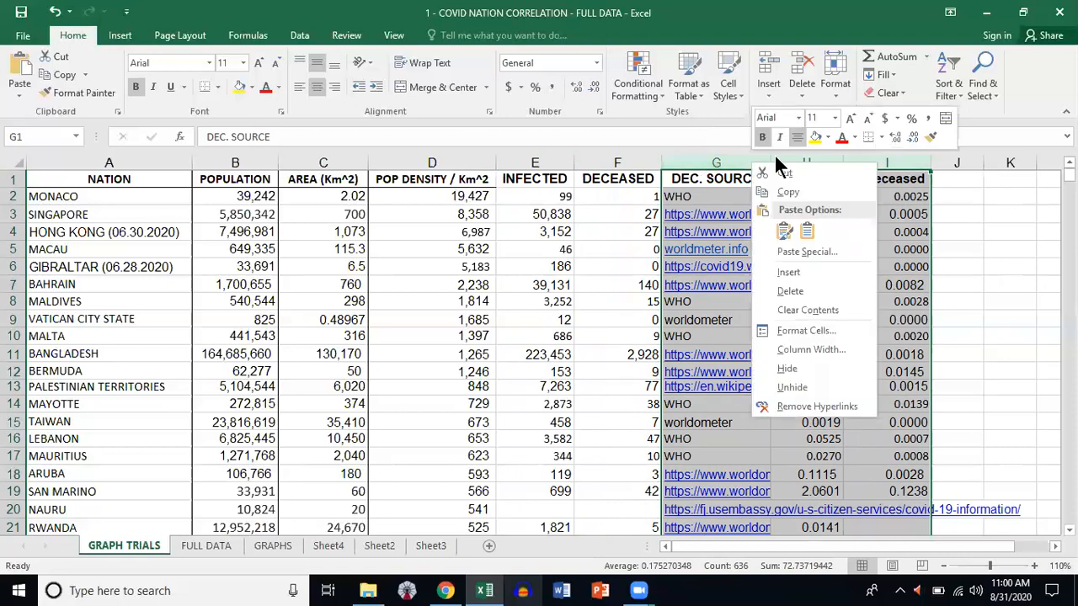
pyautogui.click(796, 292)
pyautogui.click(999, 253)
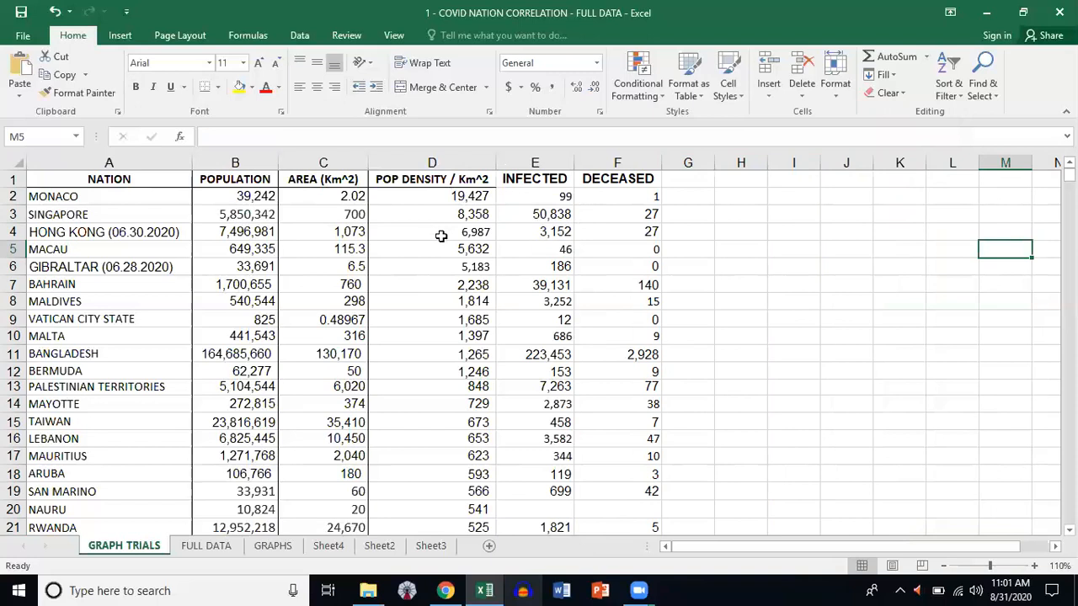
# - Review the remaining nation data in GRAPH TRIALS down to about Fiji, then return to the first row
pyautogui.scroll(-3, 433, 235)
pyautogui.scroll(-2, 447, 229)
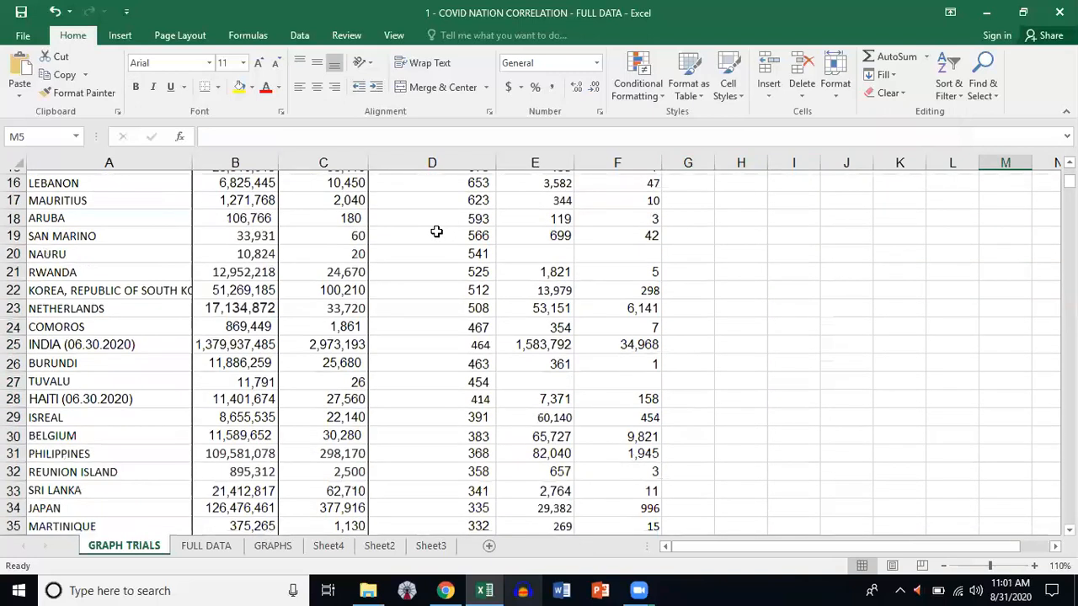
pyautogui.scroll(-18, 436, 231)
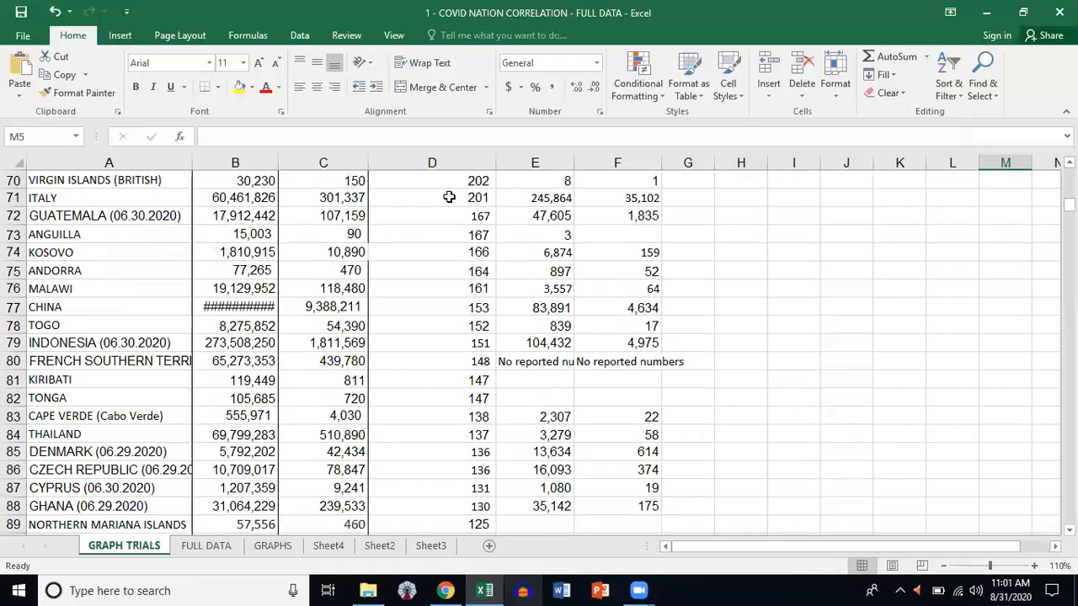
pyautogui.scroll(-17, 429, 215)
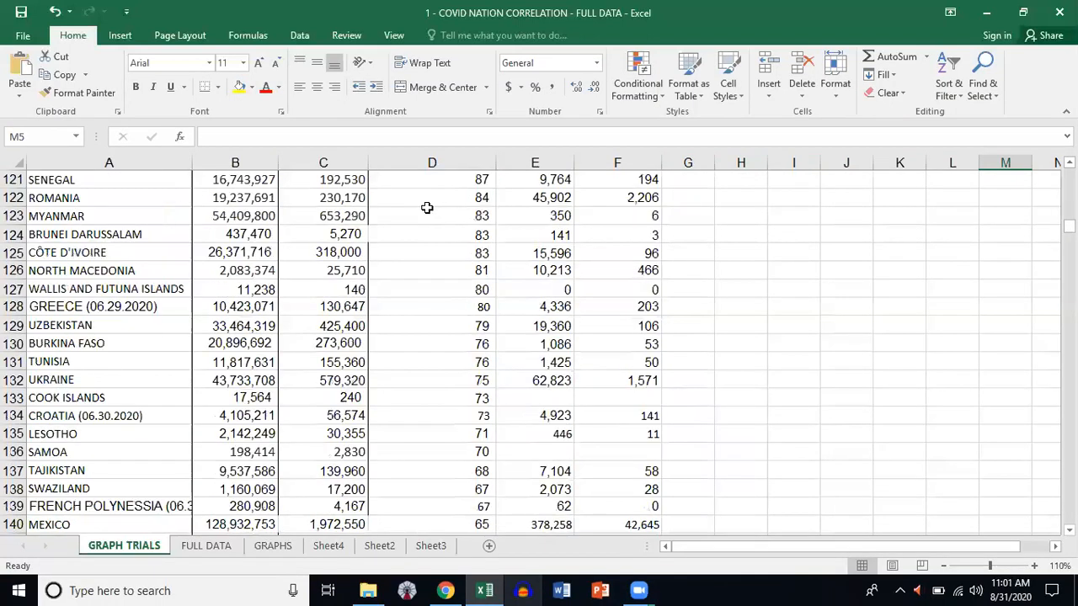
pyautogui.scroll(-5, 428, 202)
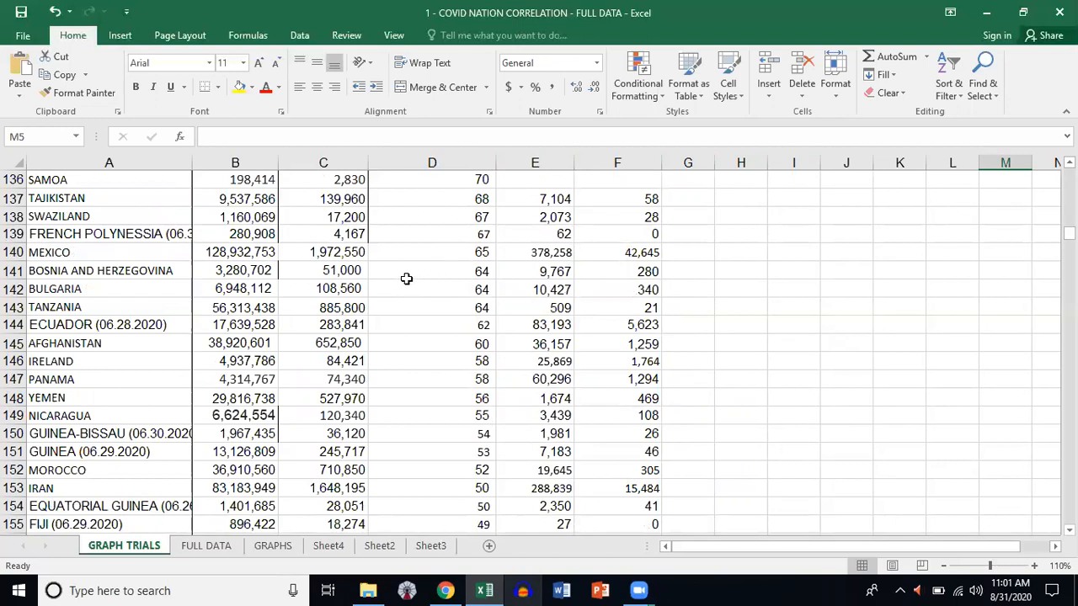
pyautogui.scroll(18, 404, 279)
pyautogui.scroll(20, 404, 279)
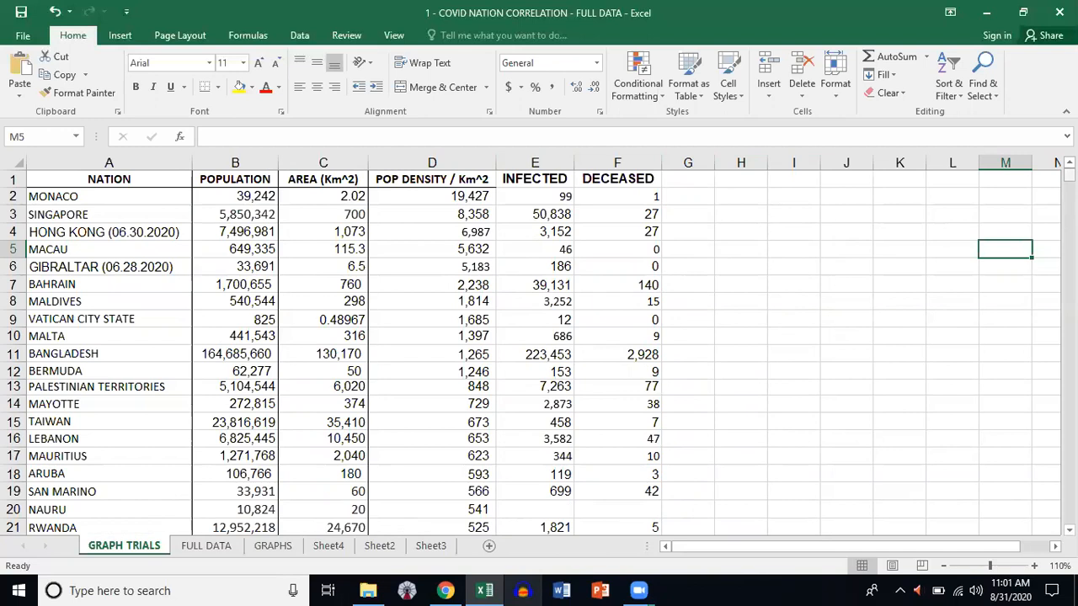
pyautogui.moveTo(1068, 174)
pyautogui.mouseDown()
pyautogui.moveTo(1069, 191)
pyautogui.moveTo(1069, 174)
pyautogui.mouseUp()
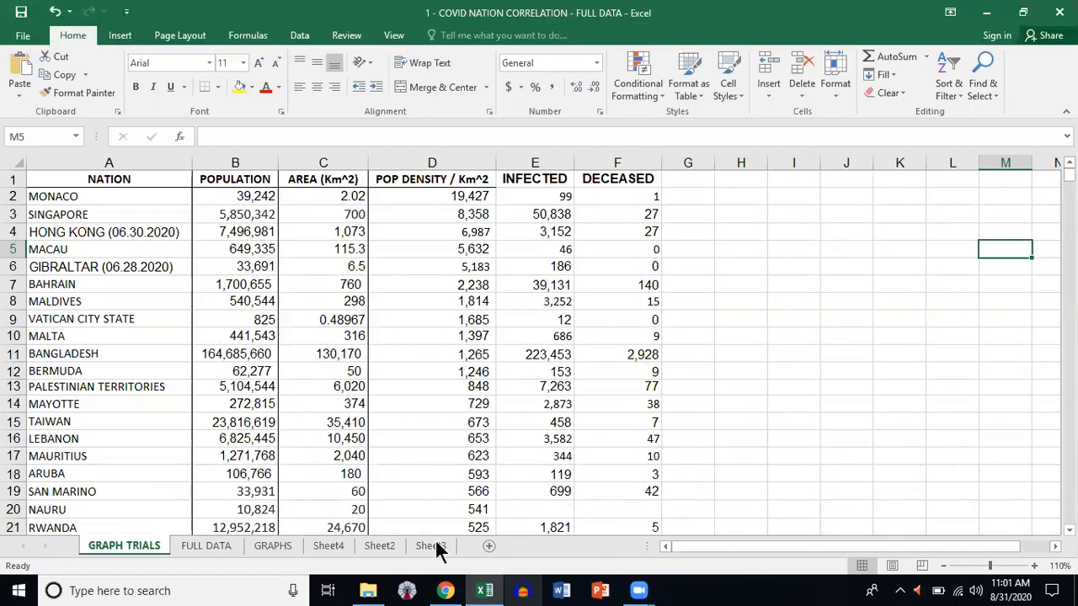
# - Select the whole POP DENSITY / Km^2 column and examine how far the selection extends past the last nation row
pyautogui.click(443, 160)
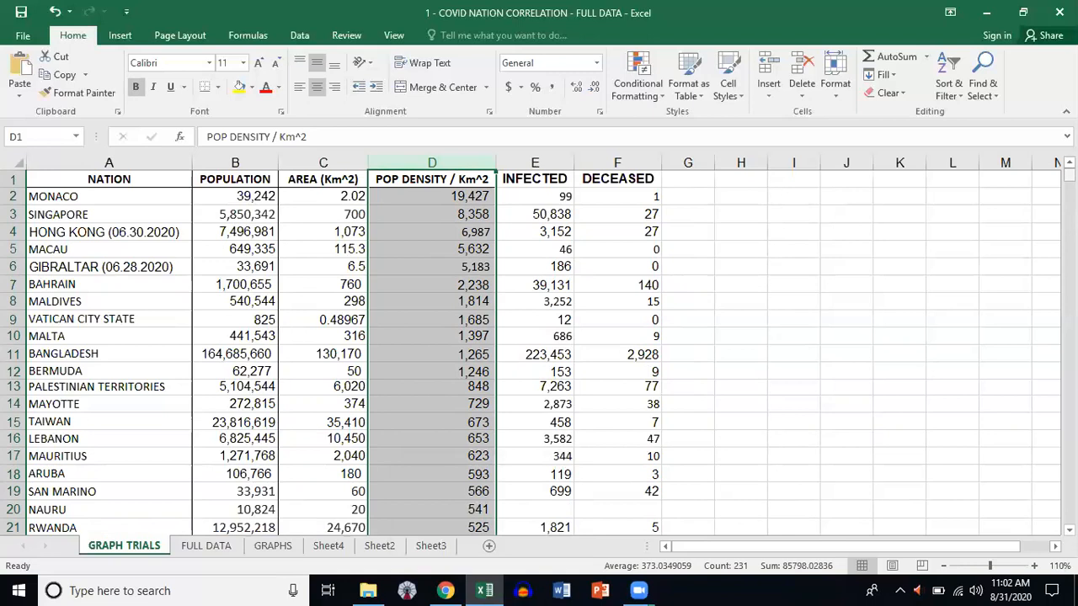
pyautogui.moveTo(1068, 173); pyautogui.dragTo(1068, 267)
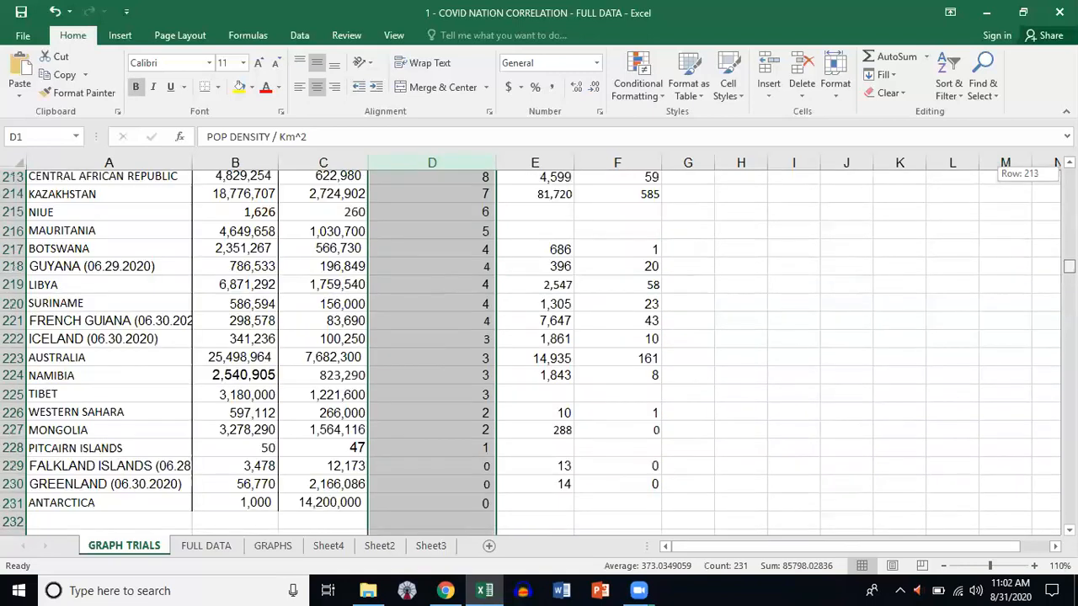
pyautogui.scroll(-3, 556, 357)
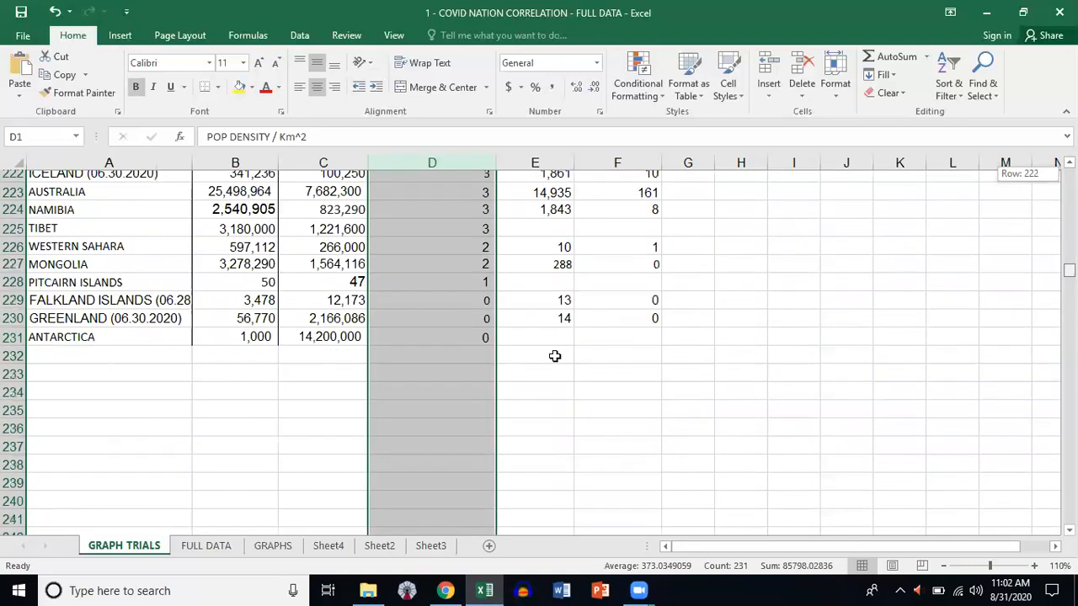
pyautogui.scroll(1, 133, 368)
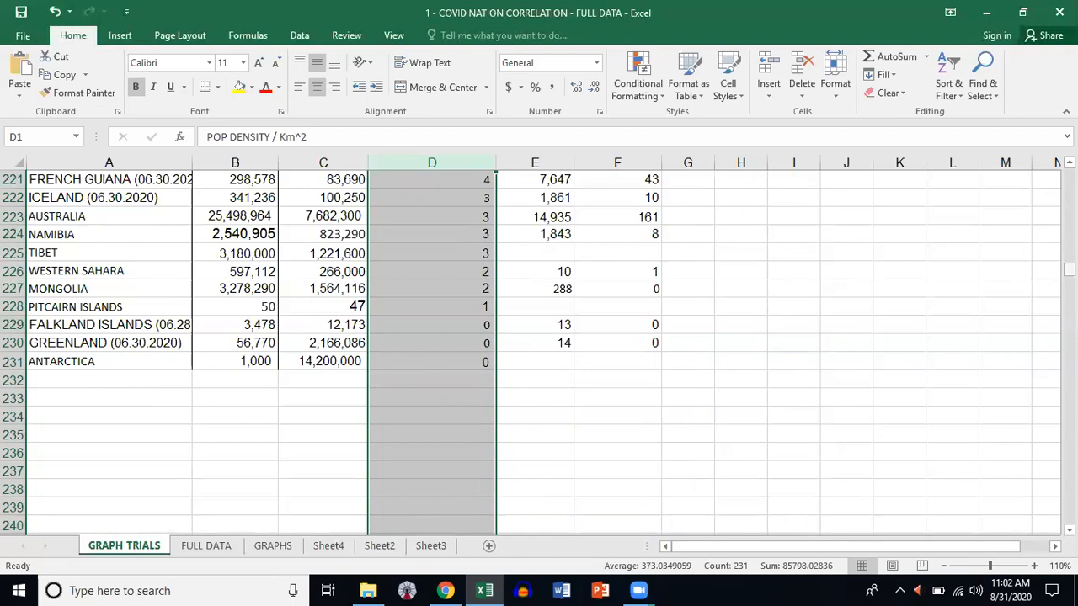
pyautogui.moveTo(1070, 270); pyautogui.dragTo(1070, 517)
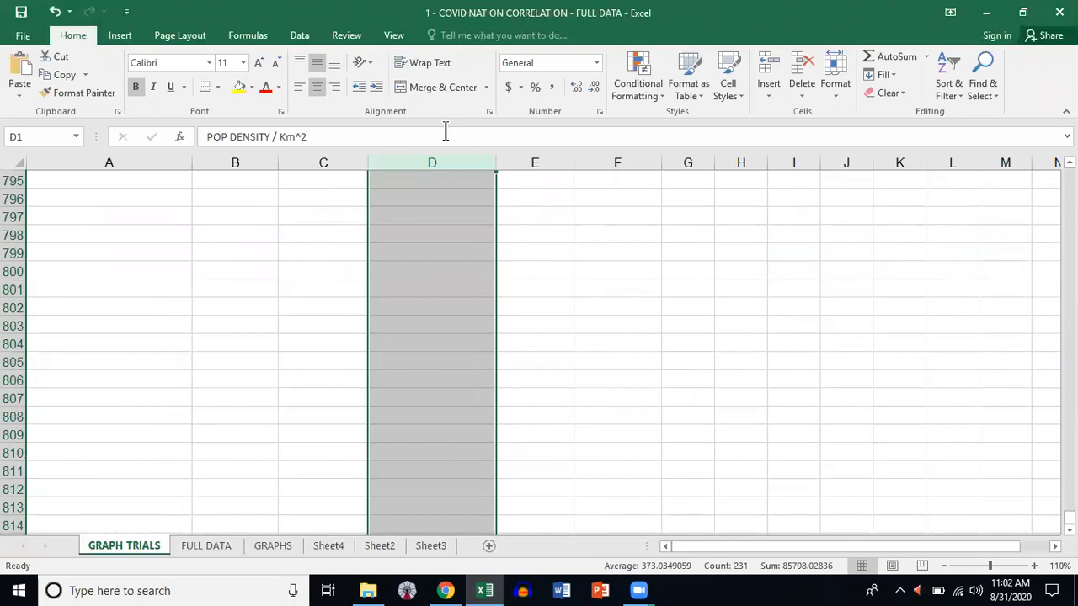
pyautogui.click(434, 547)
pyautogui.moveTo(1069, 518); pyautogui.dragTo(1069, 175)
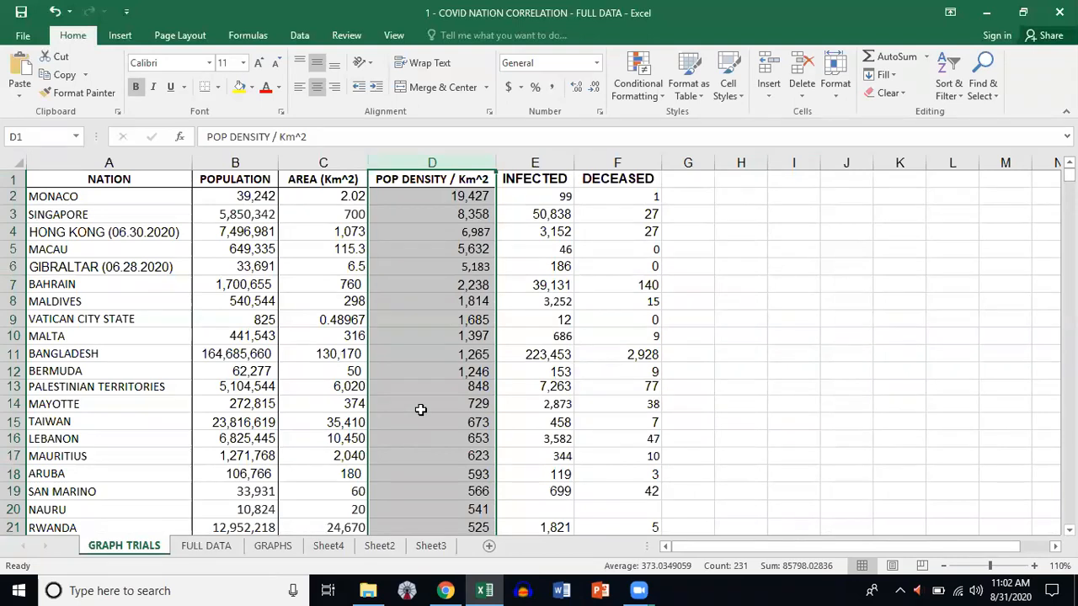
pyautogui.scroll(-20, 420, 409)
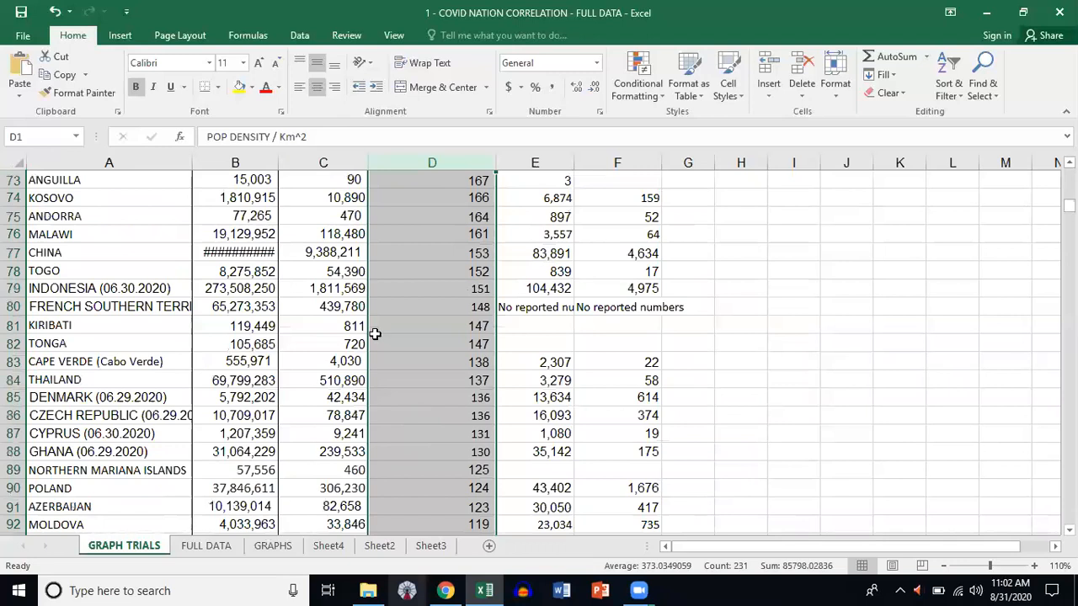
pyautogui.scroll(-20, 494, 481)
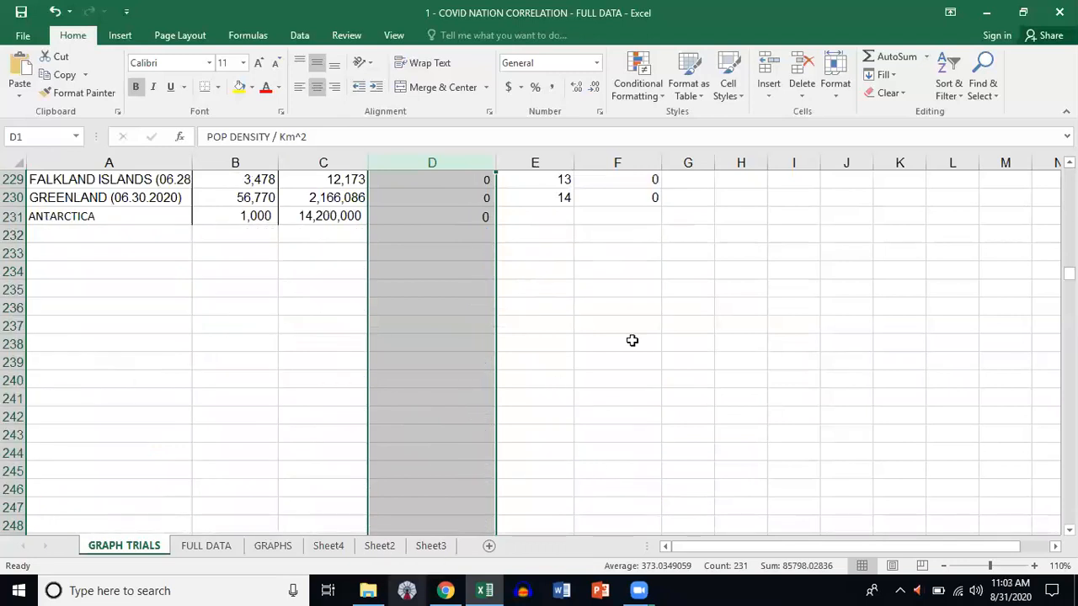
pyautogui.click(583, 341)
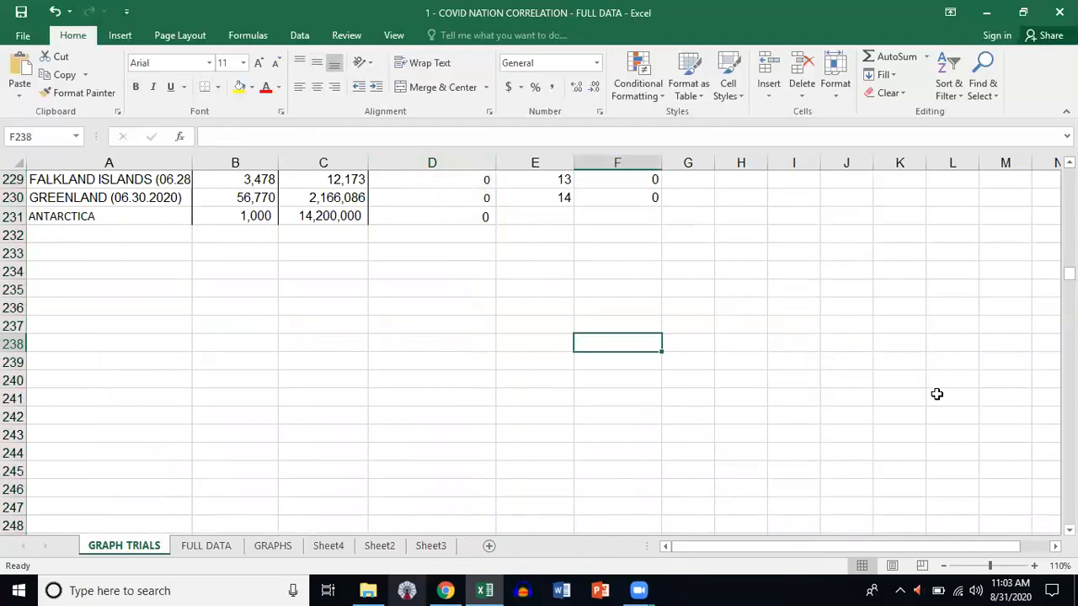
# - Insert a basic 2-D line chart of the population density values in D2 to D231, leaving out the header and empty rows
pyautogui.scroll(2, 373, 411)
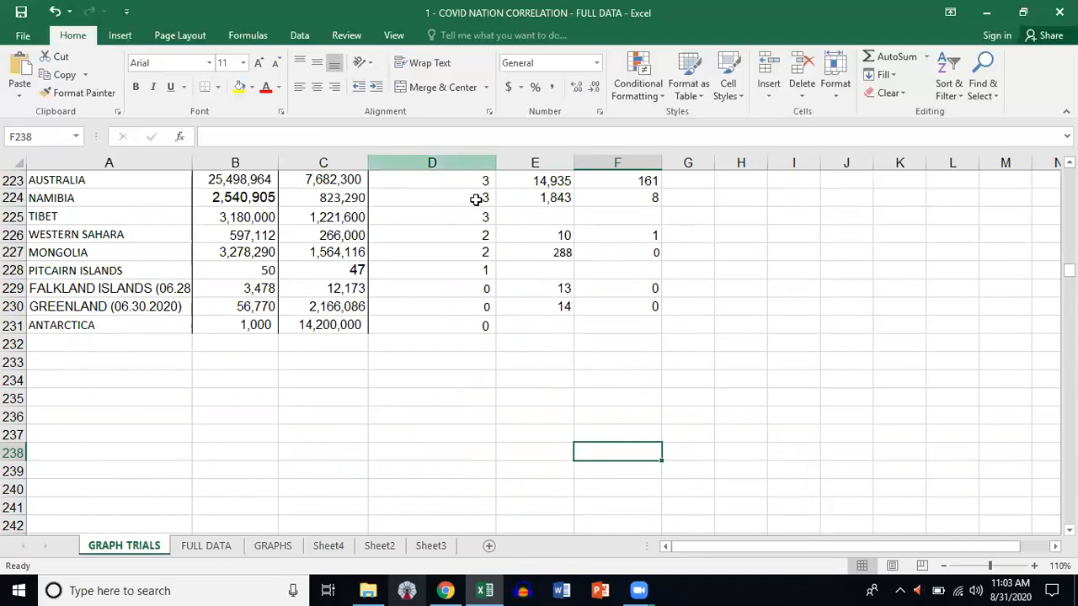
pyautogui.click(446, 328)
pyautogui.moveTo(446, 327); pyautogui.dragTo(416, 194)
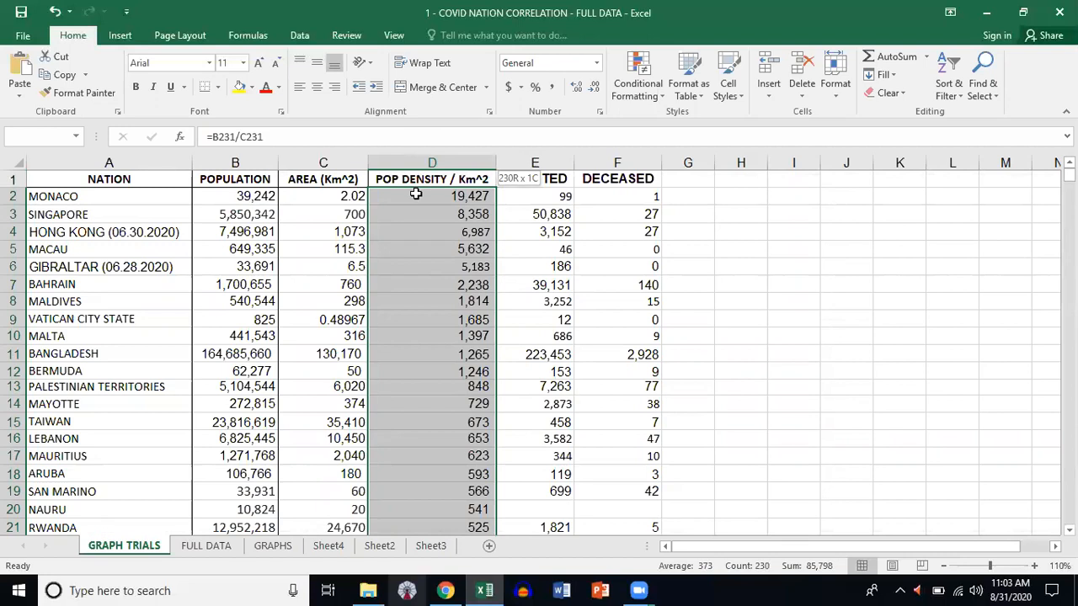
pyautogui.moveTo(416, 194)
pyautogui.mouseDown()
pyautogui.moveTo(414, 172)
pyautogui.moveTo(427, 288)
pyautogui.moveTo(420, 228)
pyautogui.moveTo(426, 269)
pyautogui.moveTo(429, 202)
pyautogui.mouseUp()
pyautogui.moveTo(429, 201)
pyautogui.mouseDown()
pyautogui.moveTo(426, 159)
pyautogui.moveTo(414, 156)
pyautogui.moveTo(416, 193)
pyautogui.mouseUp()
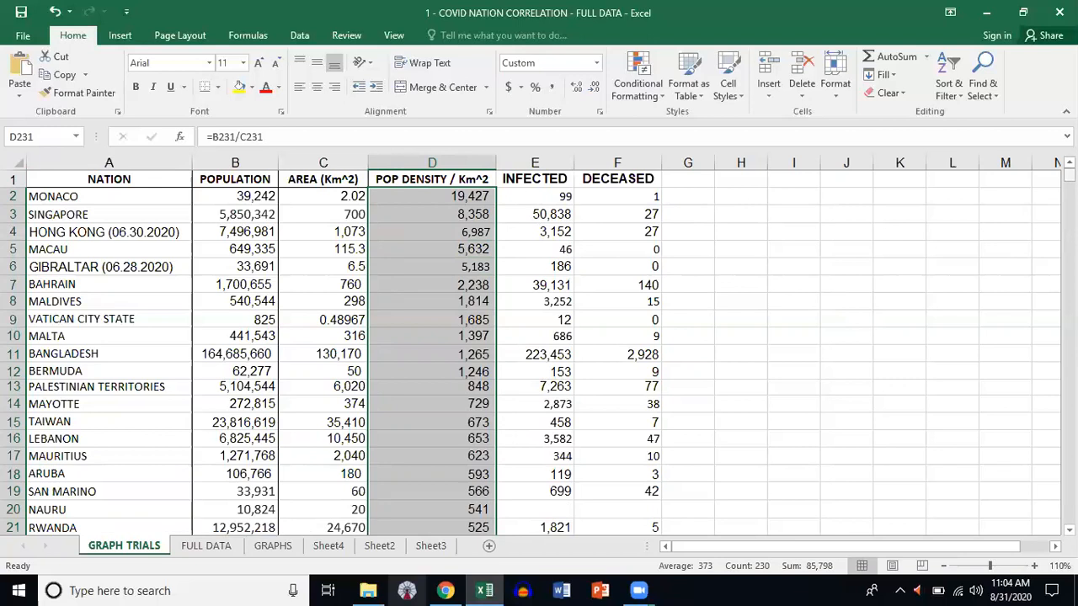
pyautogui.moveTo(1069, 174); pyautogui.dragTo(409, 398)
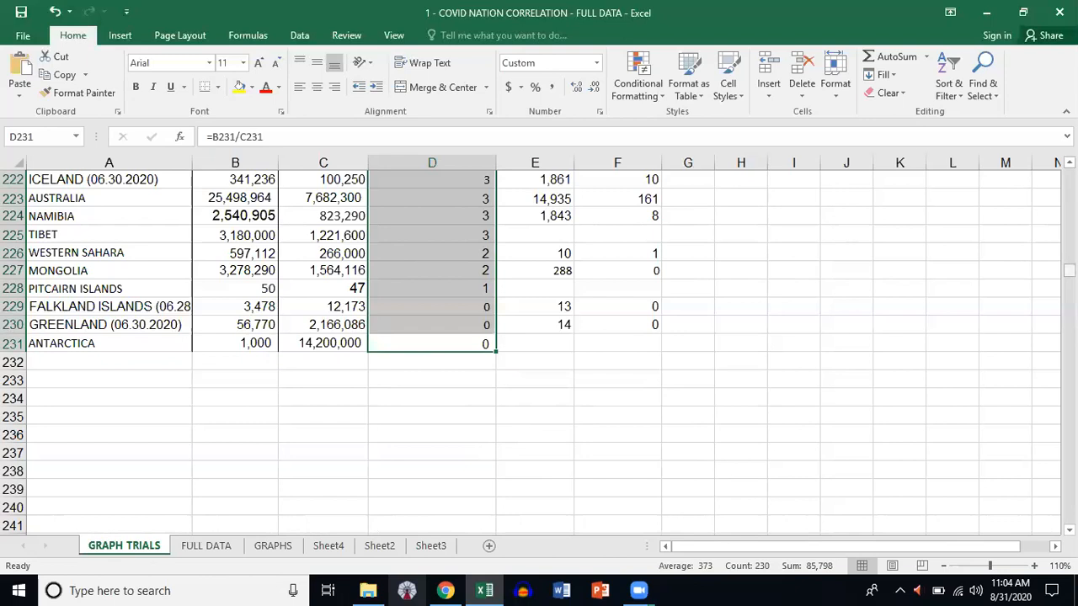
pyautogui.moveTo(1069, 269); pyautogui.dragTo(1068, 174)
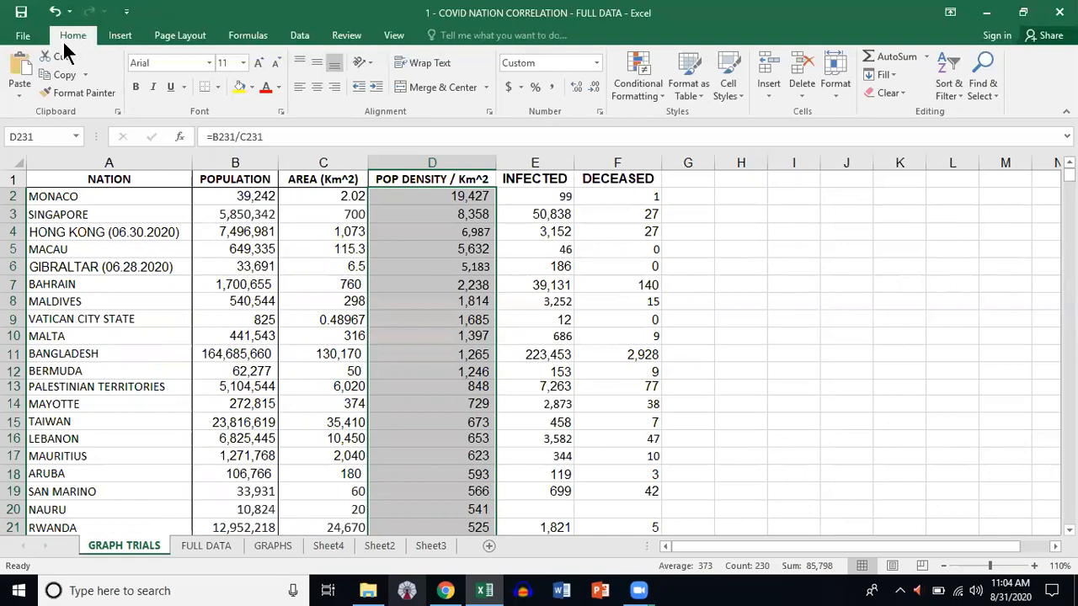
pyautogui.click(122, 36)
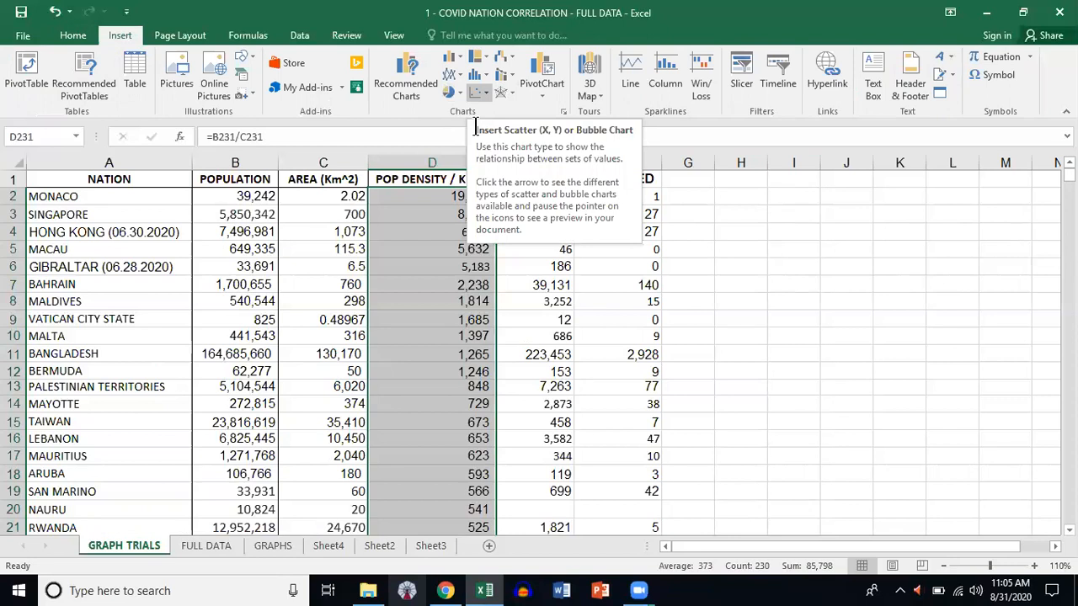
pyautogui.click(460, 75)
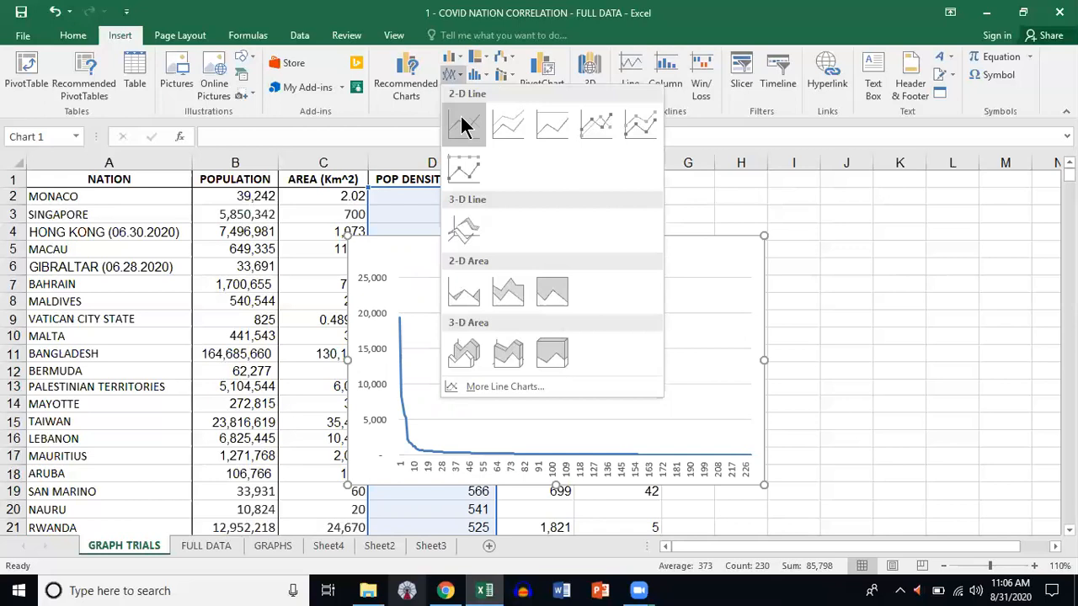
pyautogui.click(462, 125)
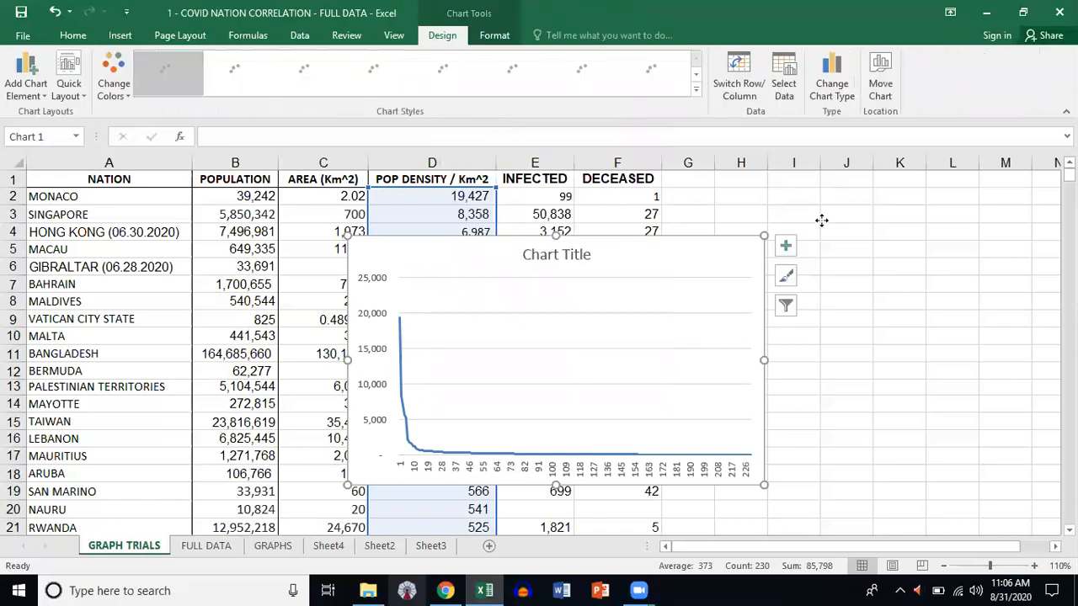
# - Delete the line chart from the GRAPH TRIALS sheet
pyautogui.moveTo(749, 466); pyautogui.dragTo(898, 437)
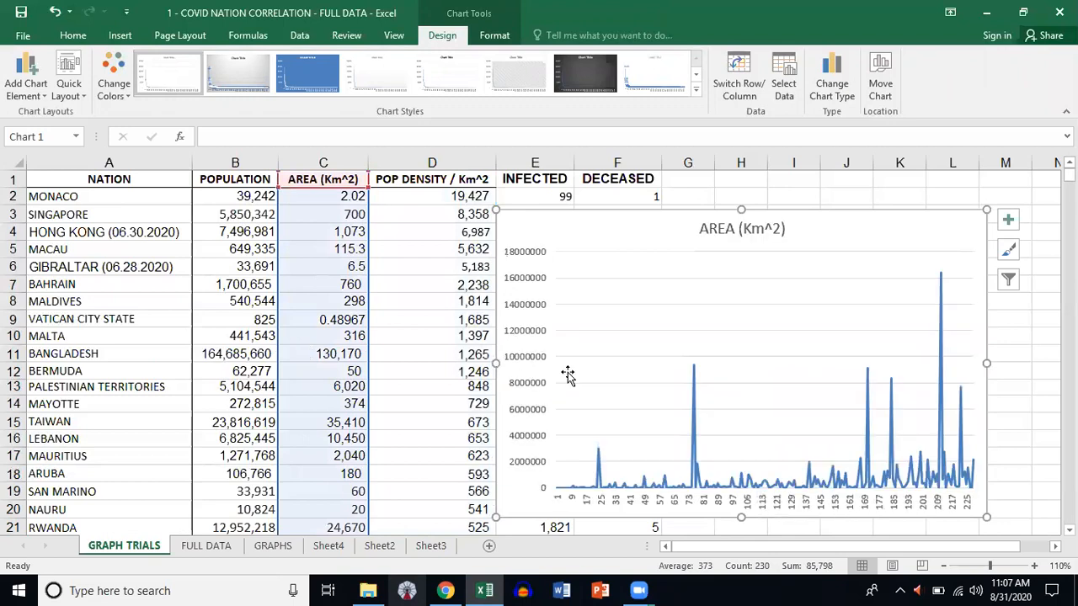
pyautogui.click(424, 204)
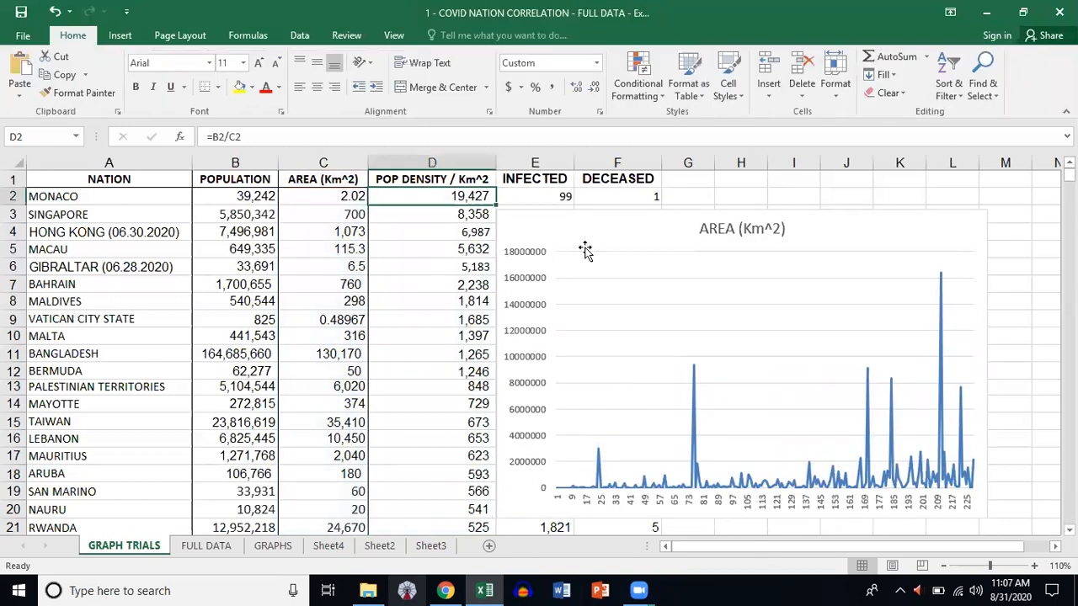
pyautogui.click(514, 234)
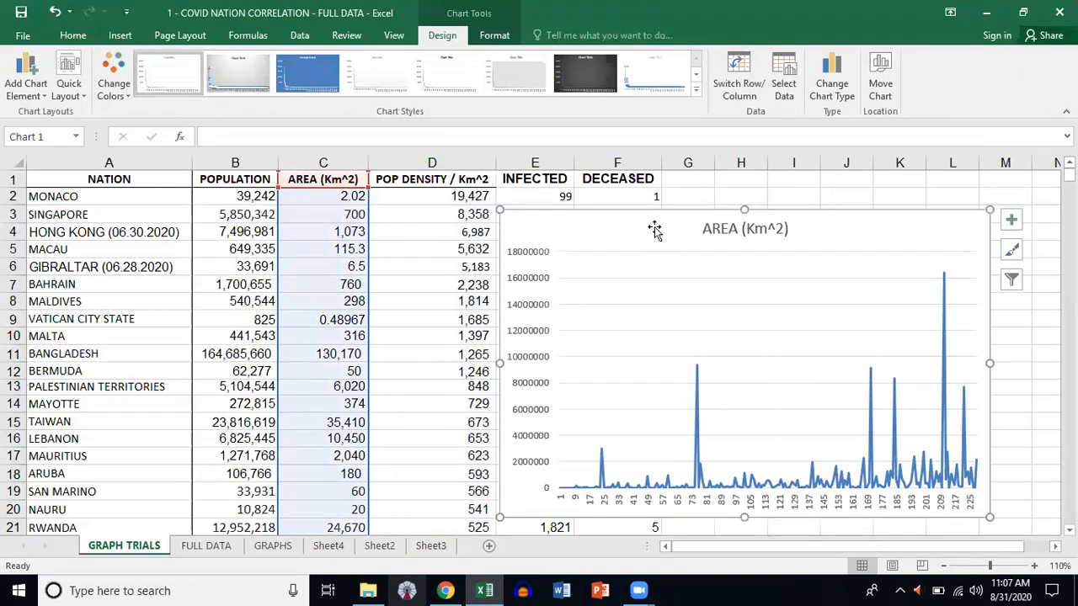
pyautogui.press('Delete')
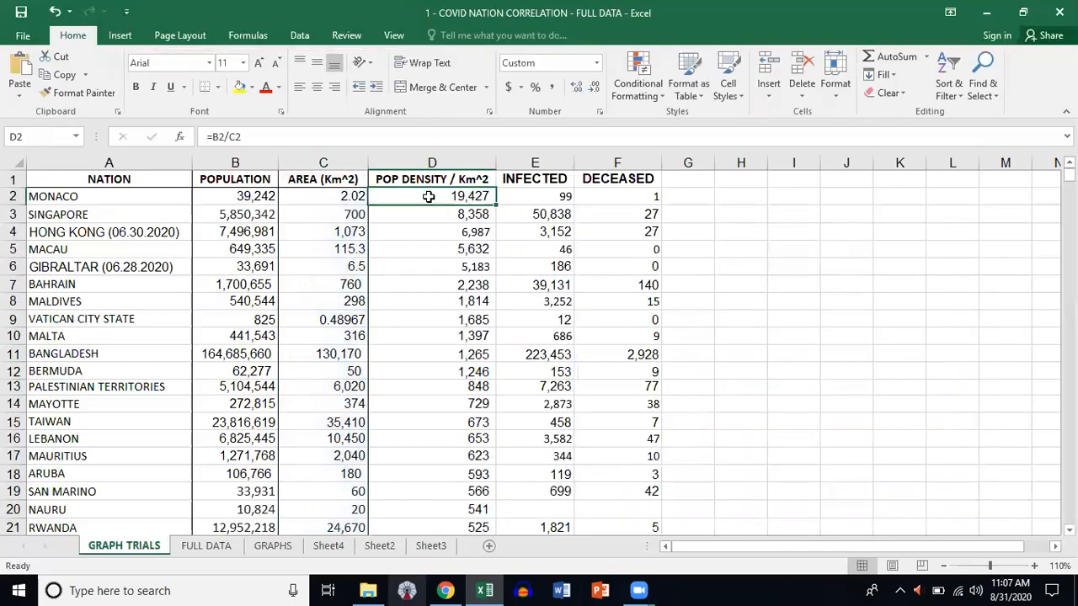
# - Insert a basic 2-D line chart of the area values in C2 to C231, leaving out the header and empty rows
pyautogui.scroll(-1, 458, 235)
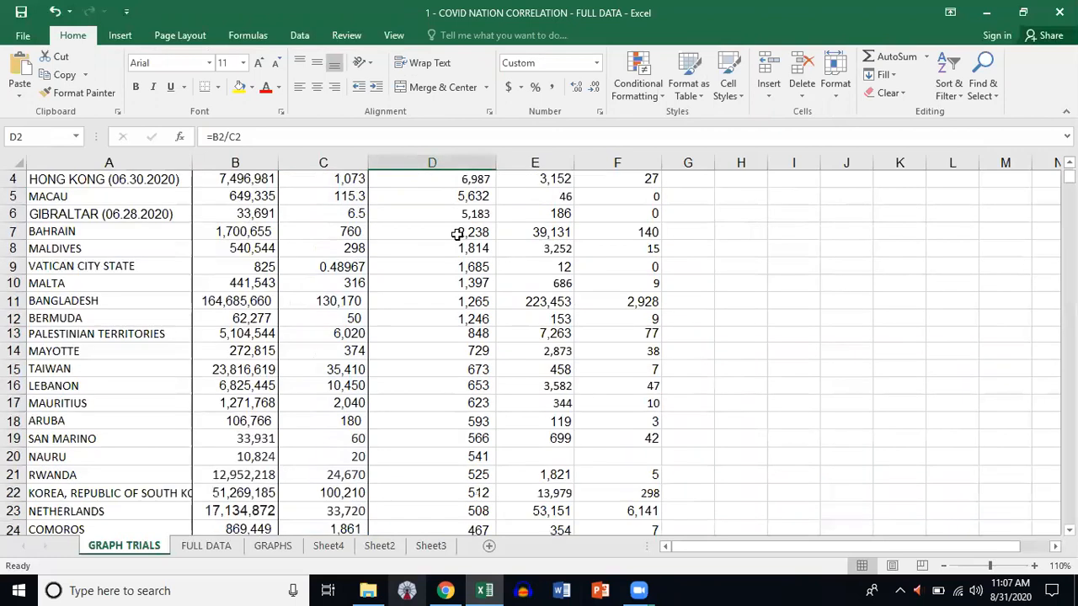
pyautogui.scroll(1, 457, 235)
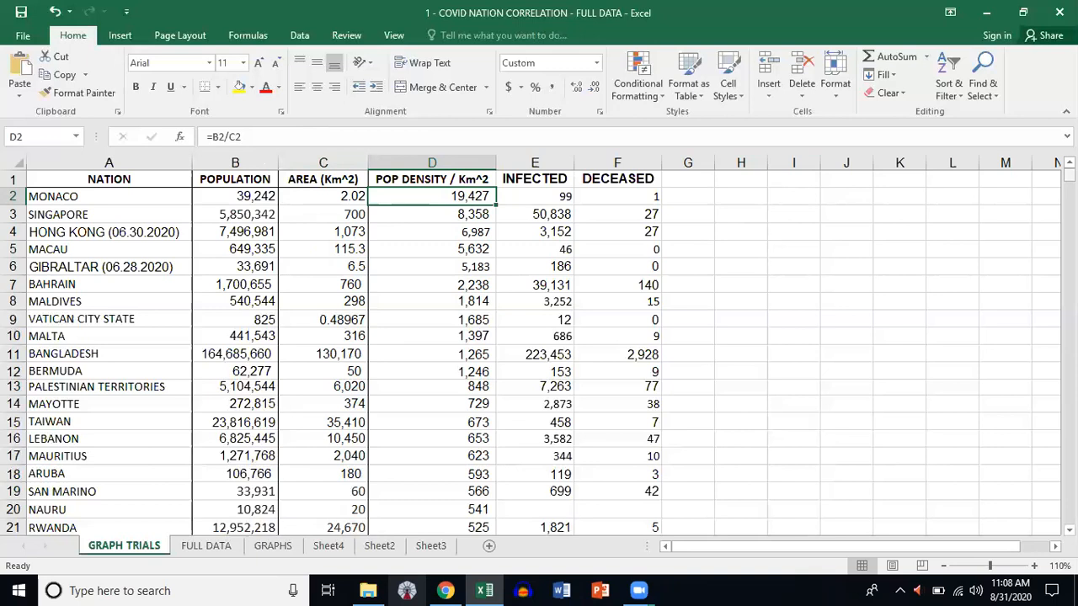
pyautogui.moveTo(1069, 174); pyautogui.dragTo(1069, 266)
pyautogui.scroll(-2, 974, 265)
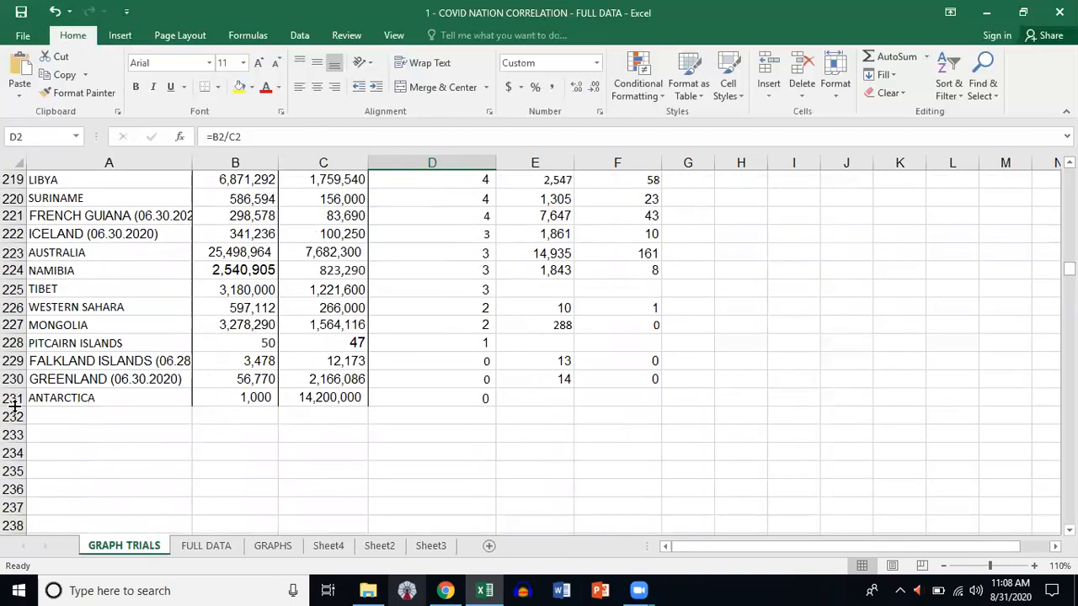
pyautogui.click(327, 398)
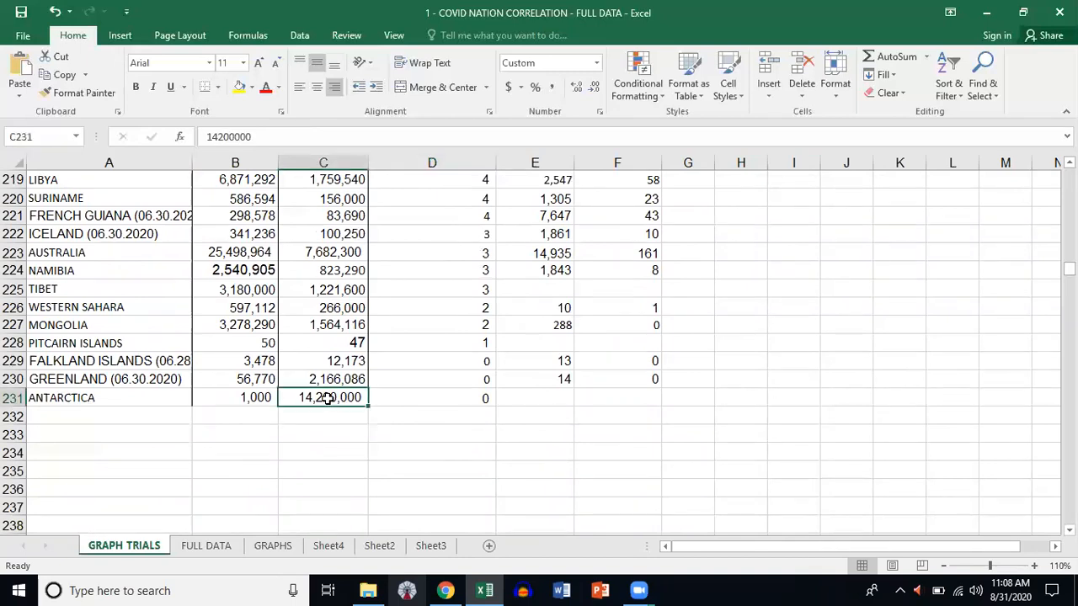
pyautogui.keyDown('shift'); pyautogui.click(318, 341); pyautogui.keyUp('shift')
pyautogui.keyDown('shift'); pyautogui.click(297, 325); pyautogui.keyUp('shift')
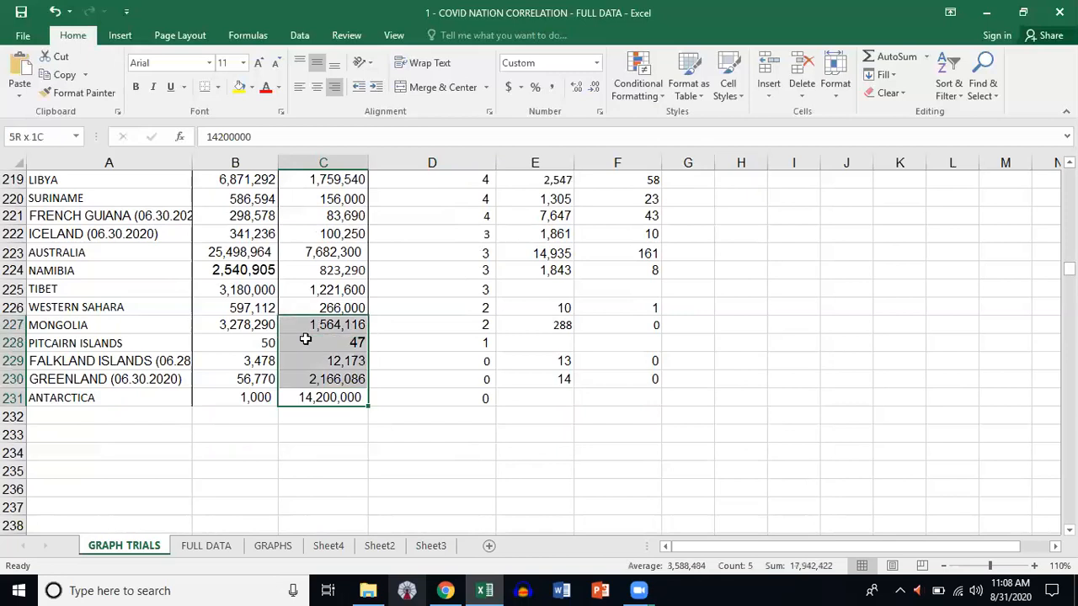
pyautogui.keyDown('shift'); pyautogui.click(314, 259); pyautogui.keyUp('shift')
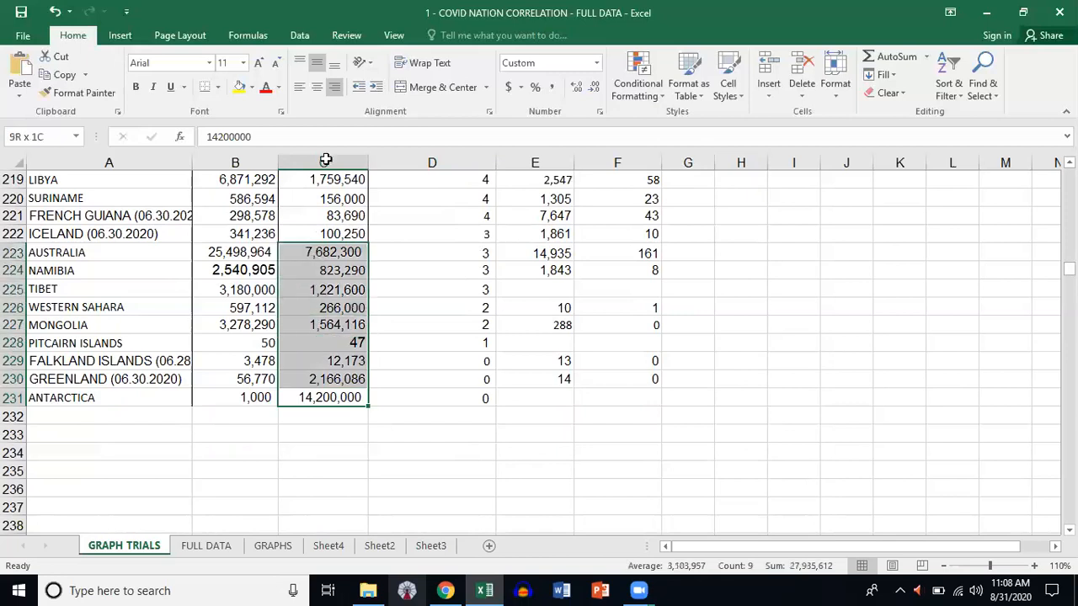
pyautogui.moveTo(325, 160); pyautogui.dragTo(311, 199)
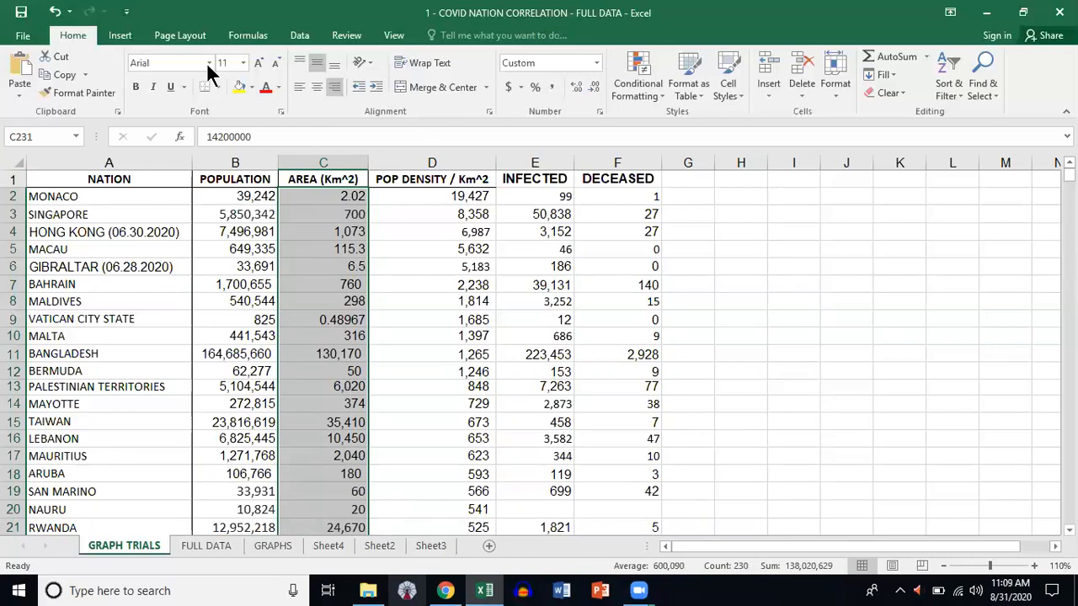
pyautogui.click(118, 37)
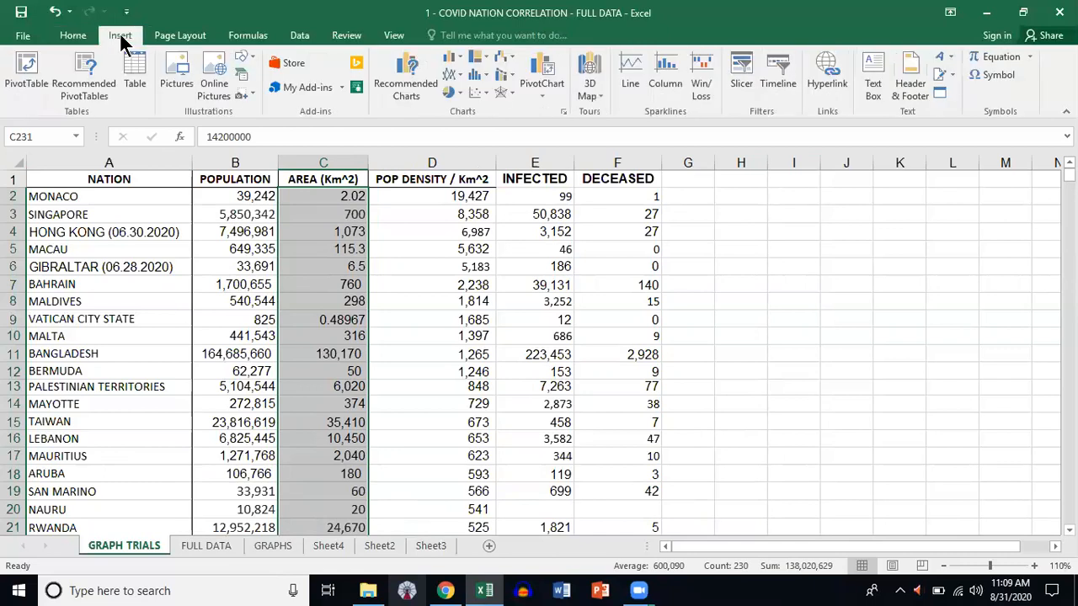
pyautogui.click(449, 78)
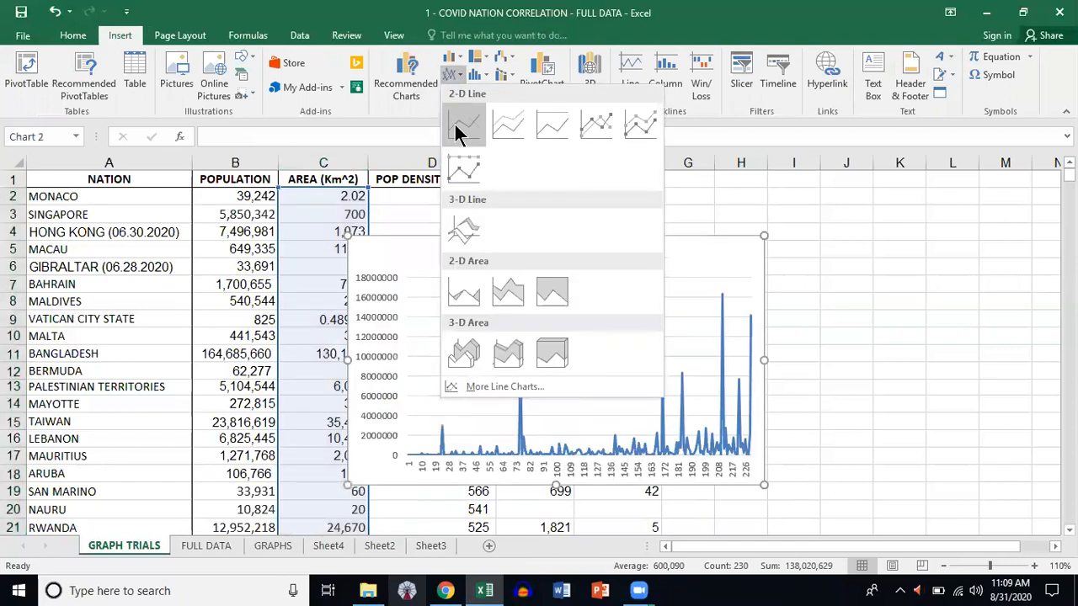
# - Widen the area line chart to span out to column M and place it just below row 2
pyautogui.click(856, 402)
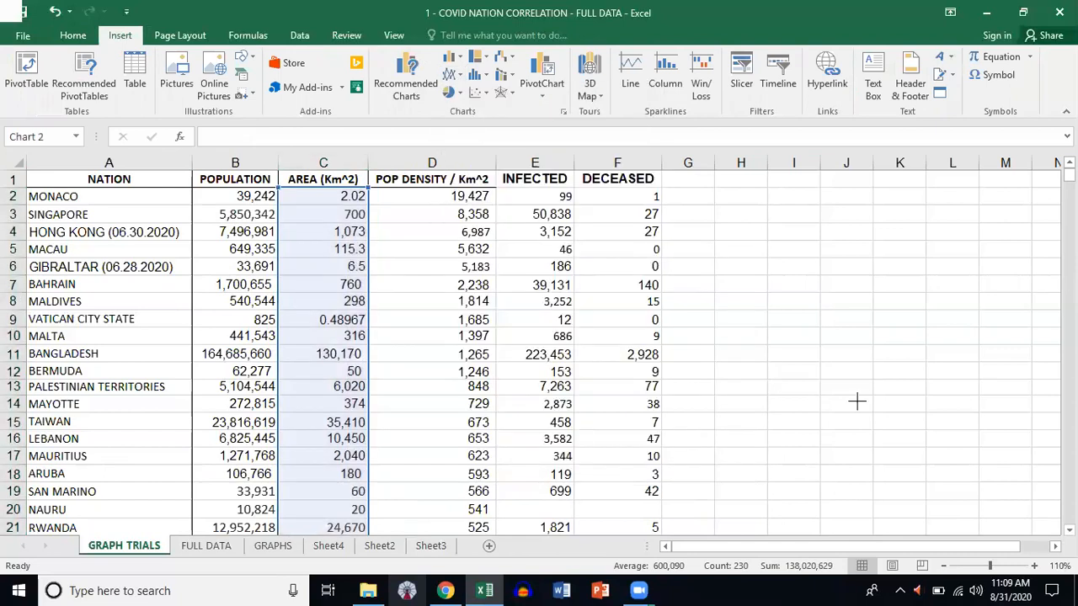
pyautogui.moveTo(996, 360); pyautogui.dragTo(1021, 368)
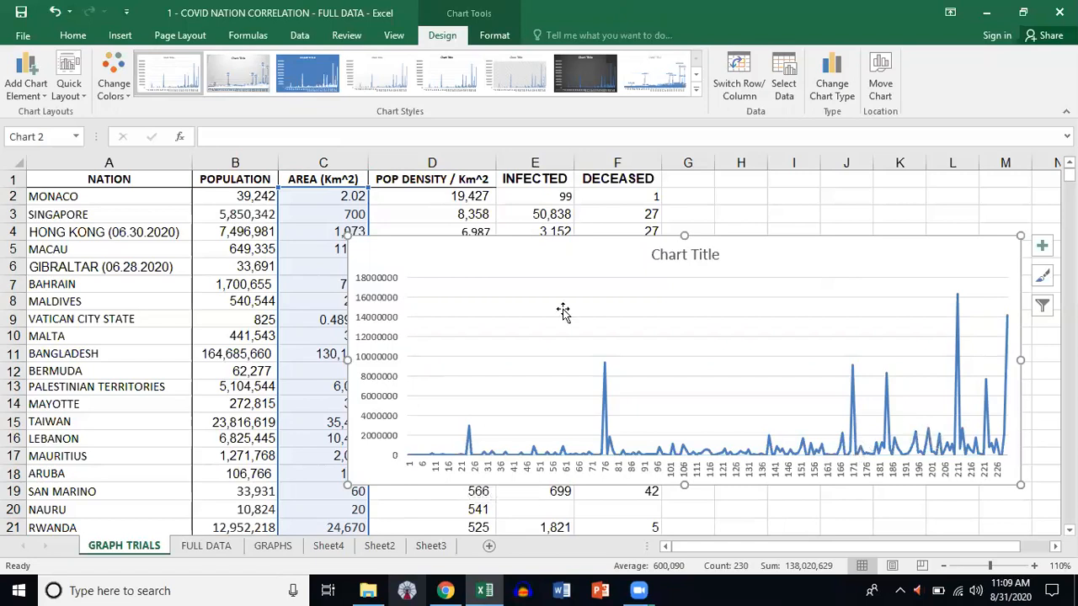
pyautogui.moveTo(535, 260); pyautogui.dragTo(561, 220)
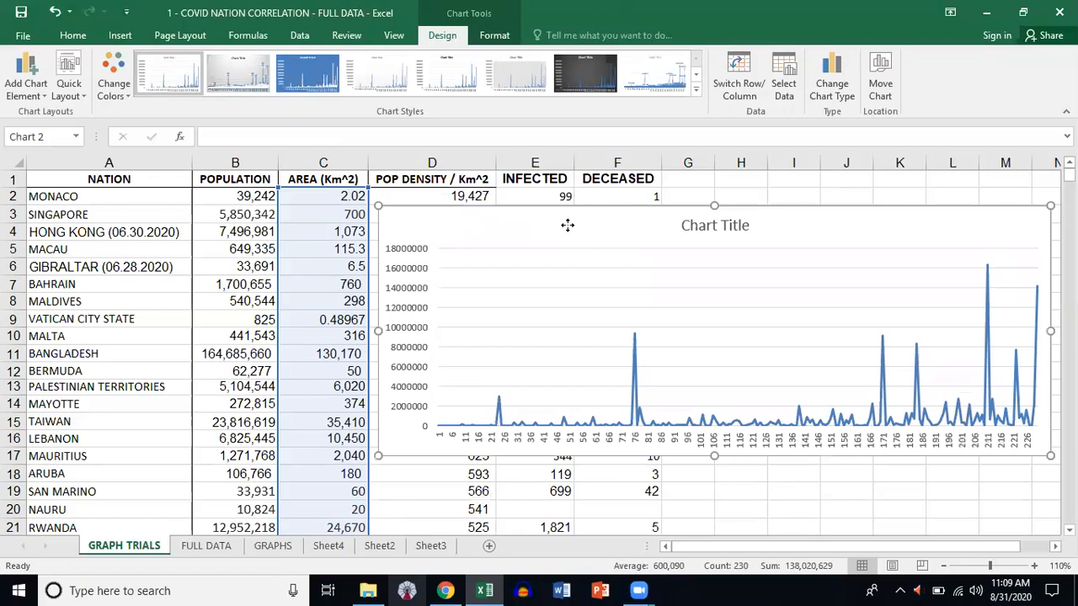
pyautogui.moveTo(588, 226); pyautogui.dragTo(568, 225)
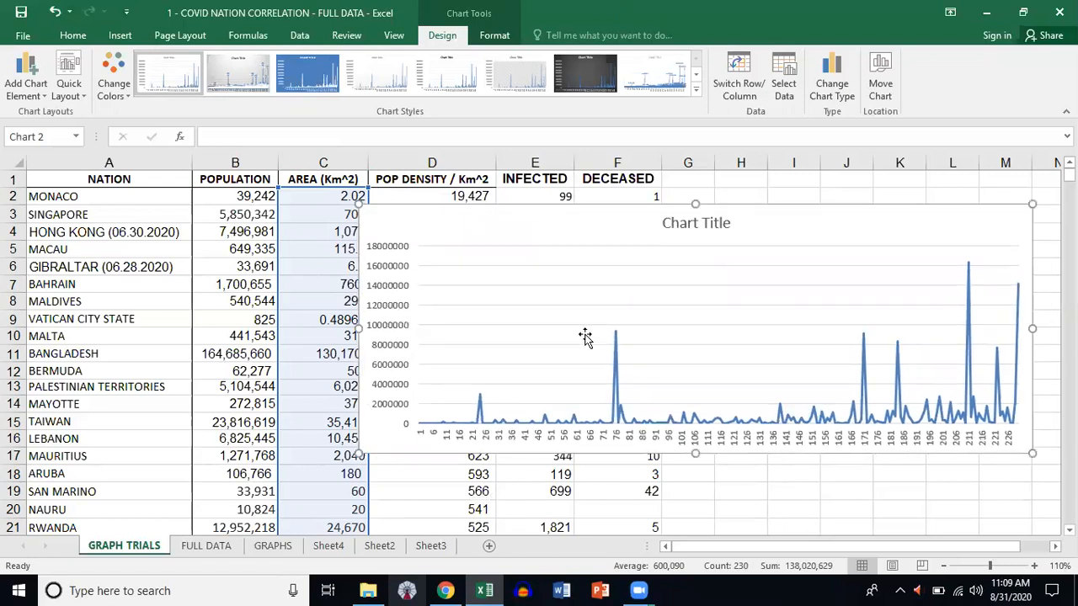
pyautogui.click(822, 498)
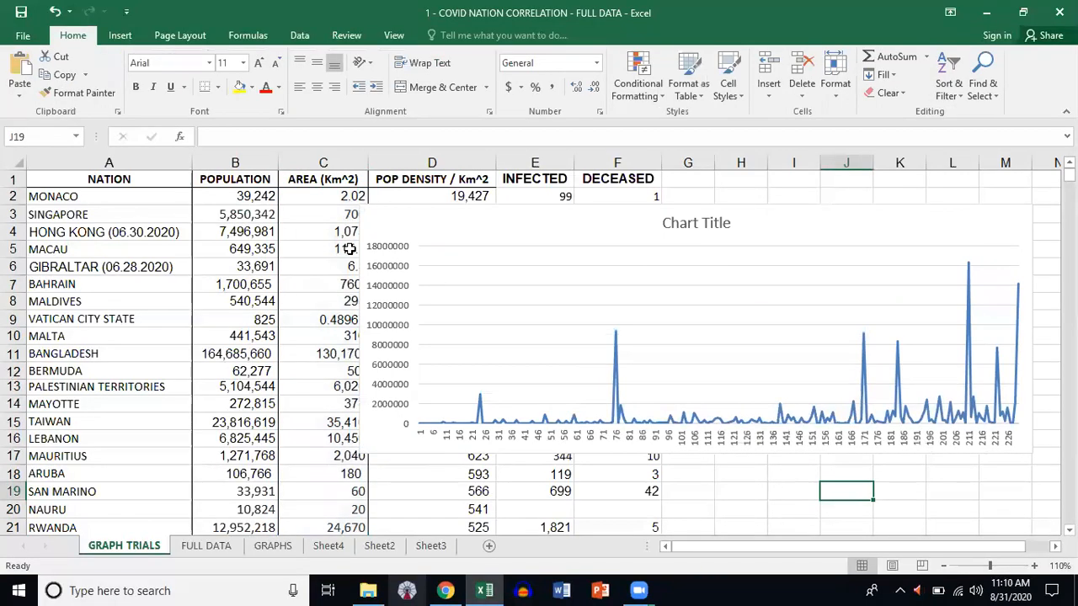
# - Sort the nation rows by the area values in C2 to C231 from largest to smallest, expanding the selection to the adjacent columns
pyautogui.scroll(-2, 351, 249)
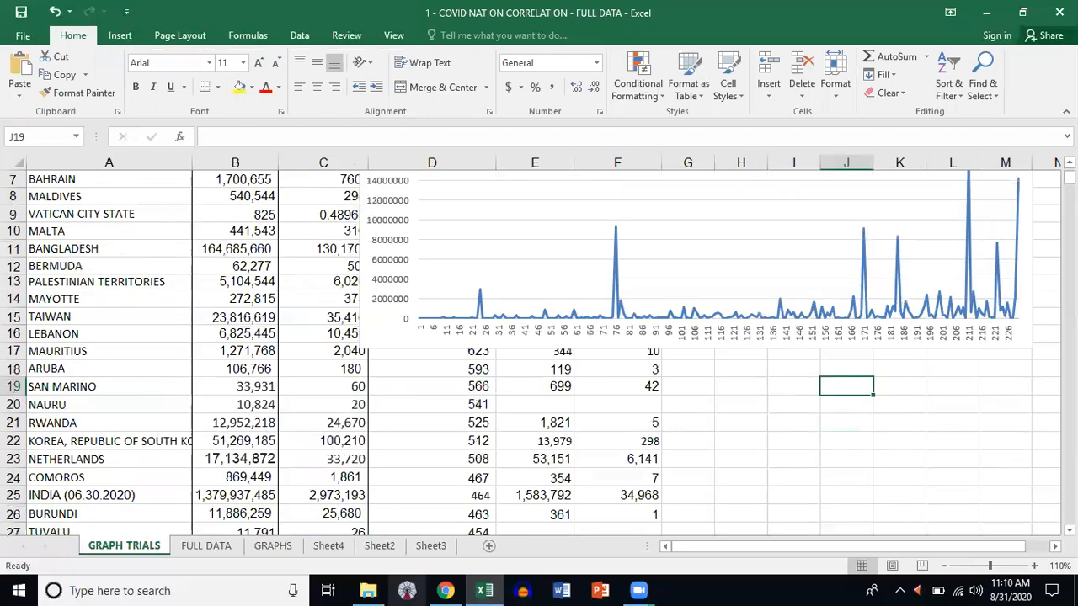
pyautogui.moveTo(1069, 176); pyautogui.dragTo(1069, 362)
pyautogui.moveTo(1039, 306); pyautogui.dragTo(401, 520)
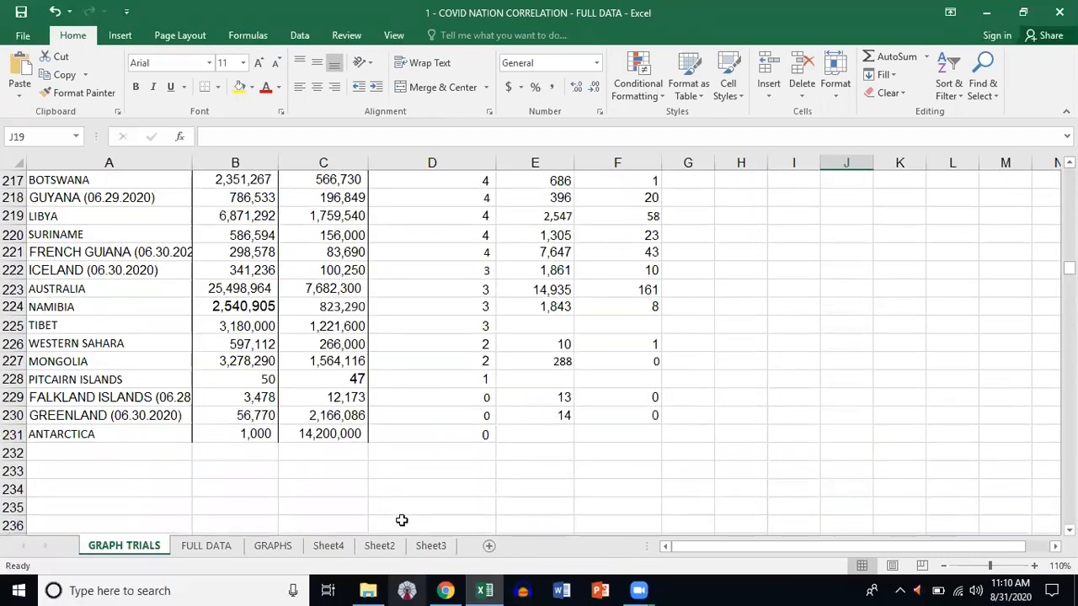
pyautogui.click(322, 435)
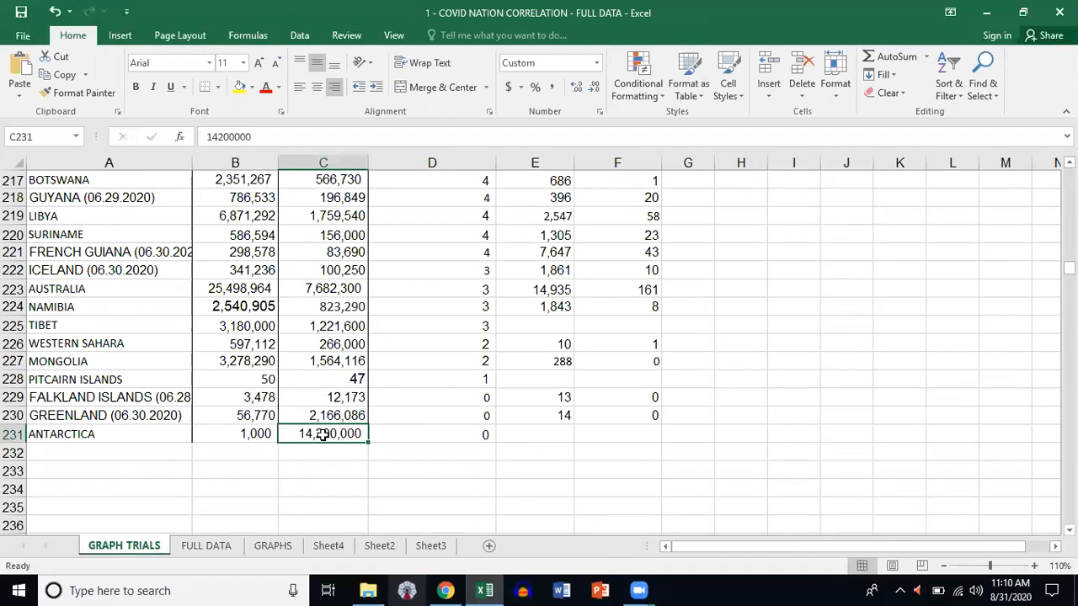
pyautogui.moveTo(320, 118); pyautogui.dragTo(316, 190)
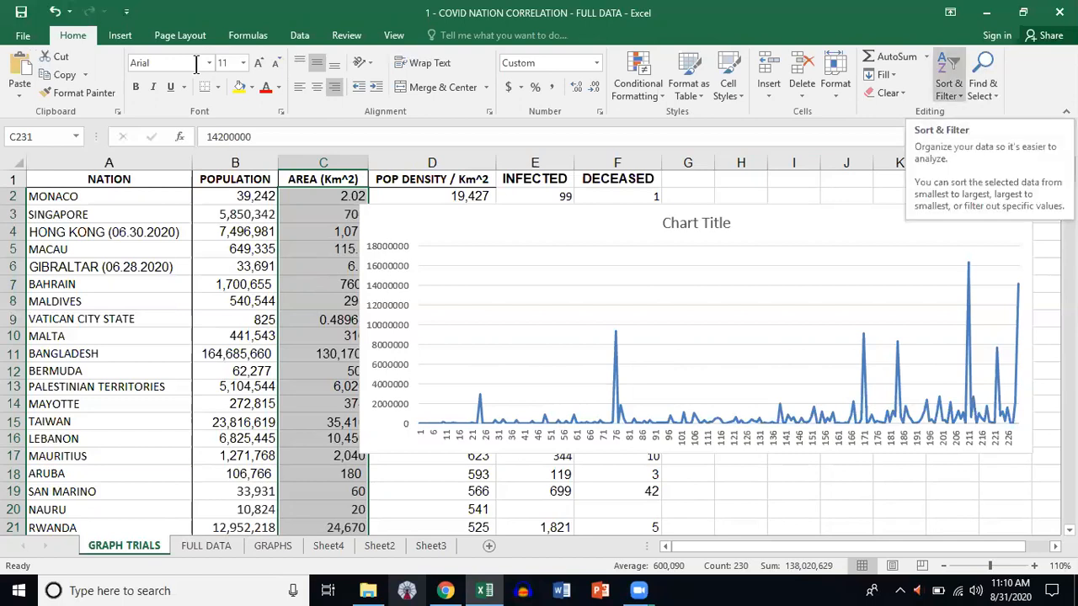
pyautogui.click(948, 88)
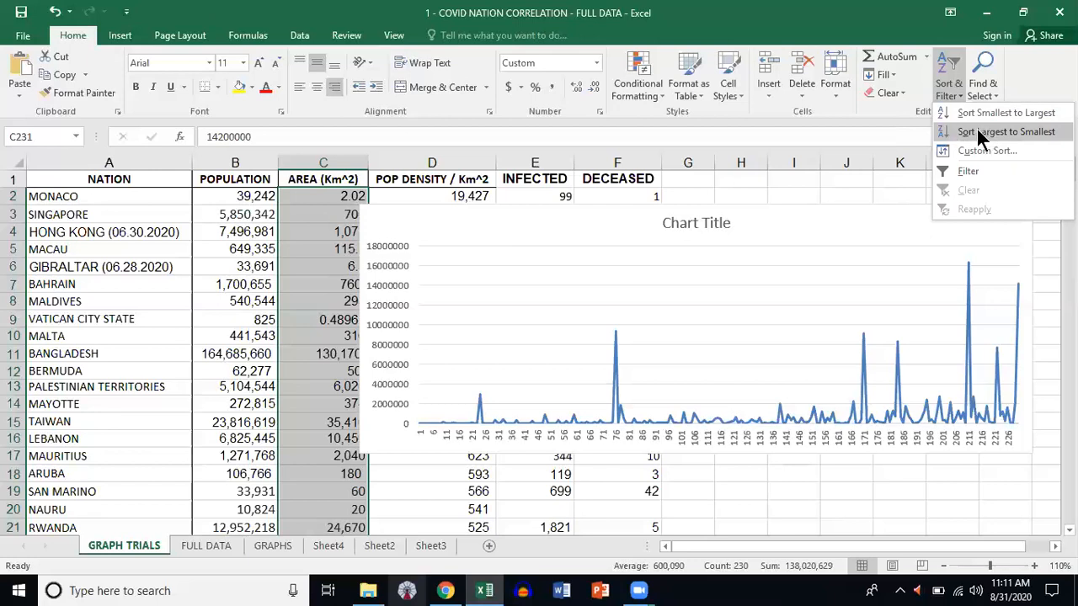
pyautogui.click(978, 131)
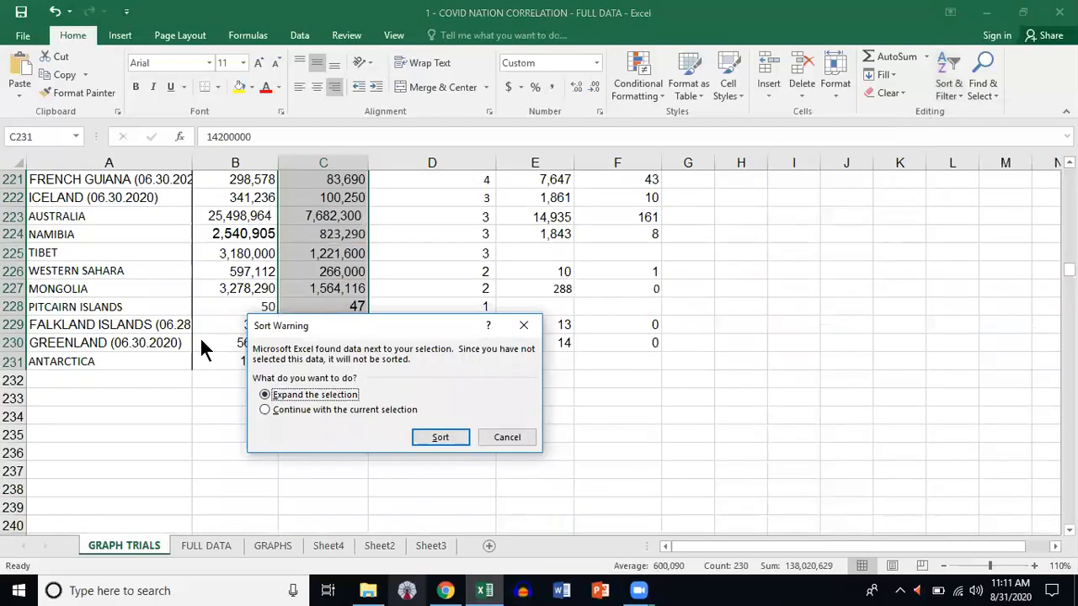
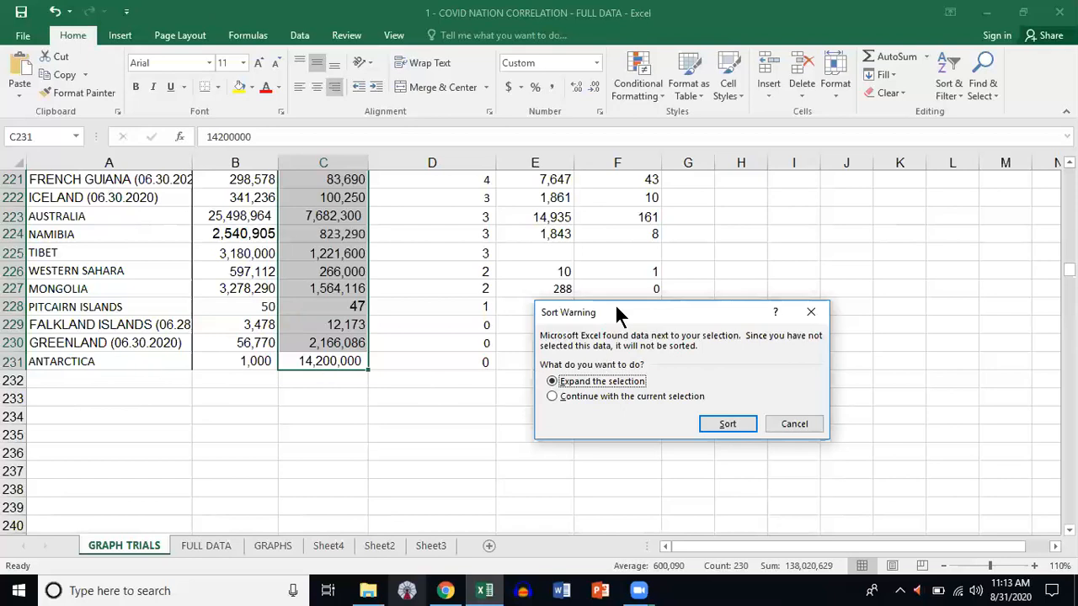
pyautogui.moveTo(619, 313); pyautogui.dragTo(611, 404)
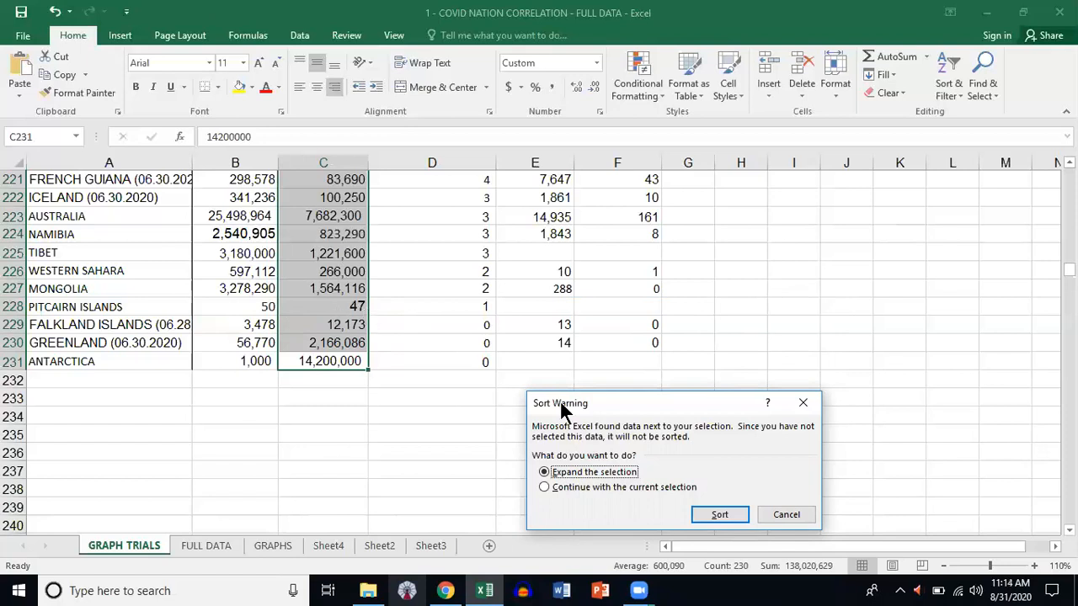
pyautogui.moveTo(560, 404); pyautogui.dragTo(502, 254)
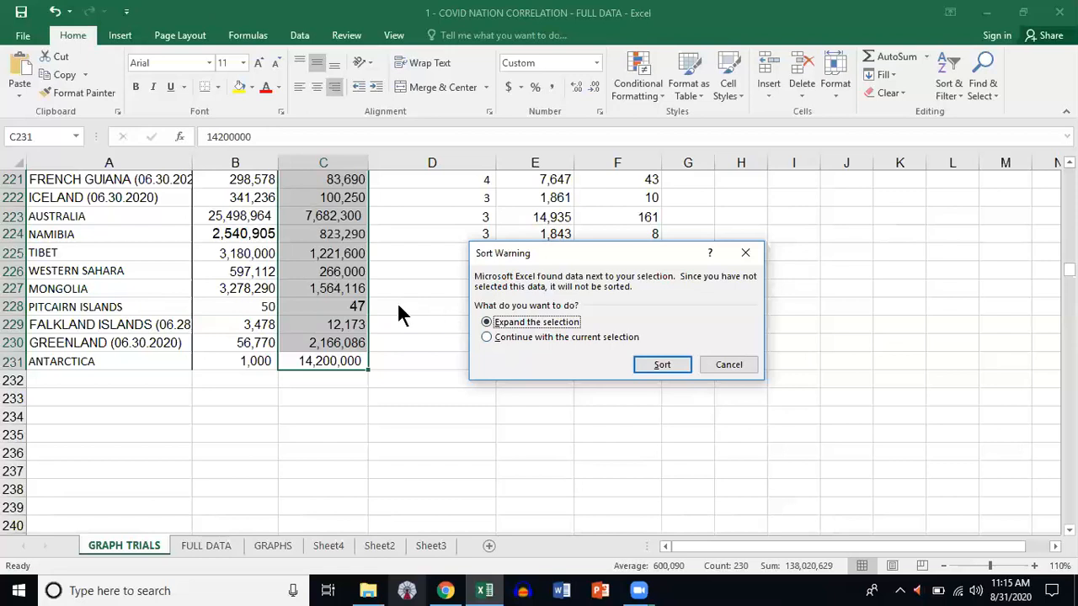
pyautogui.click(663, 363)
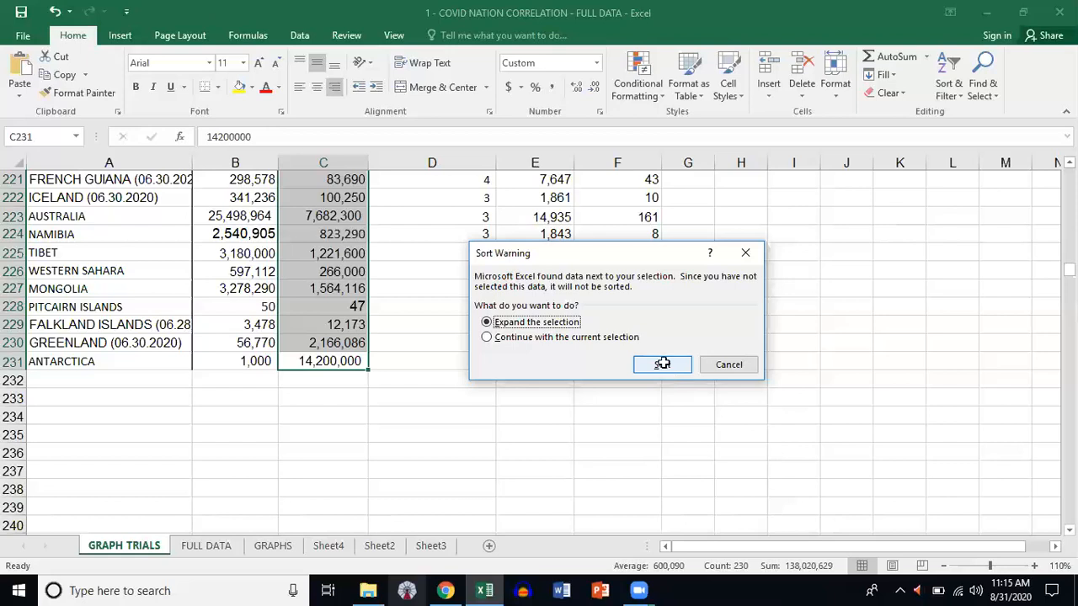
pyautogui.click(400, 411)
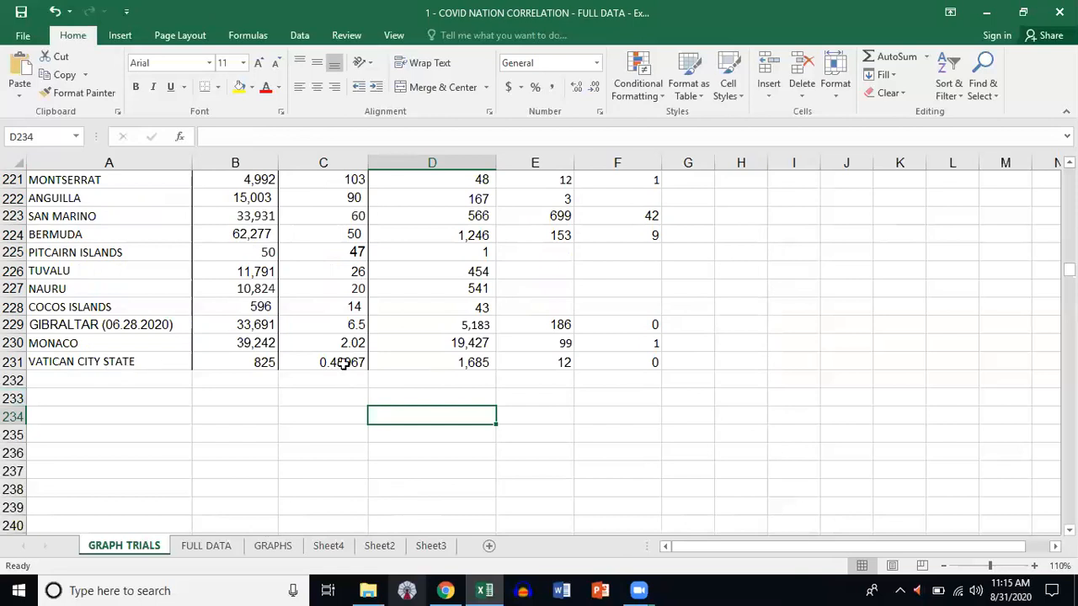
# - Compare the nation order in the FULL DATA sheet with the area-sorted rows at the end of GRAPH TRIALS
pyautogui.click(206, 546)
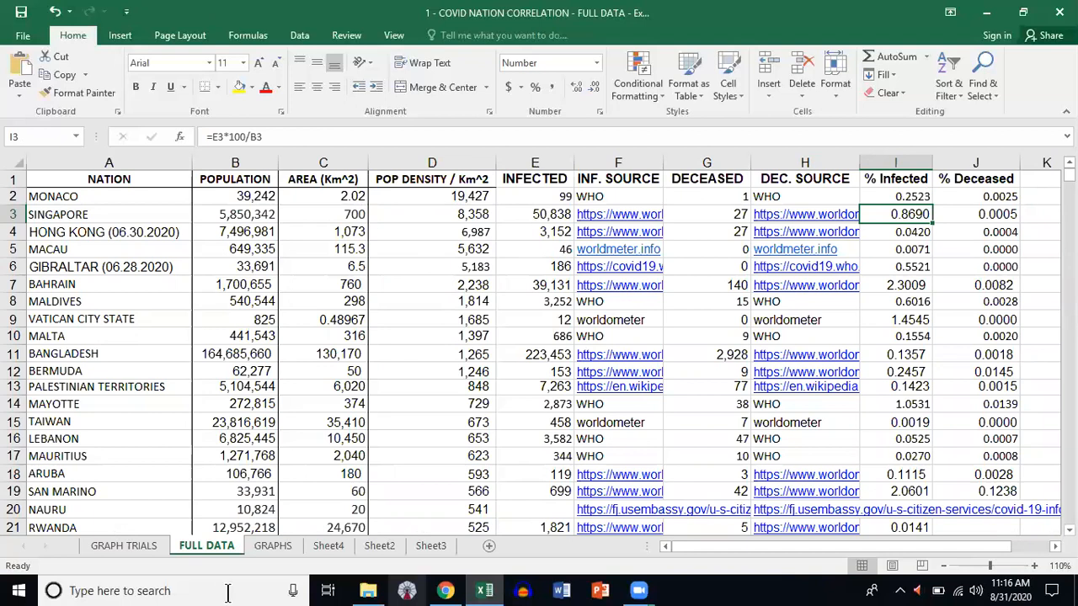
pyautogui.click(123, 547)
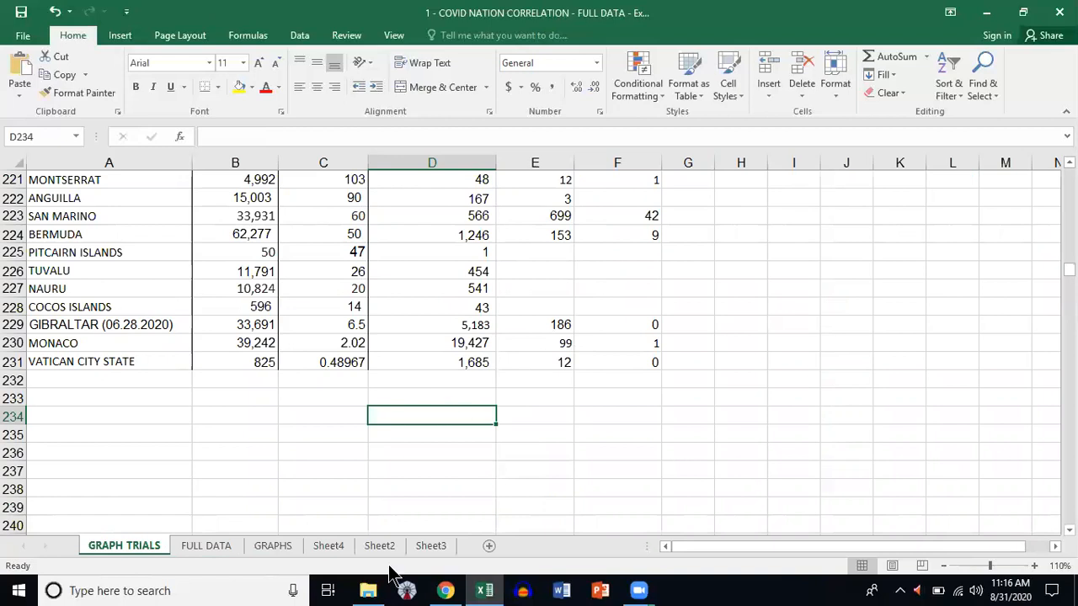
pyautogui.click(203, 545)
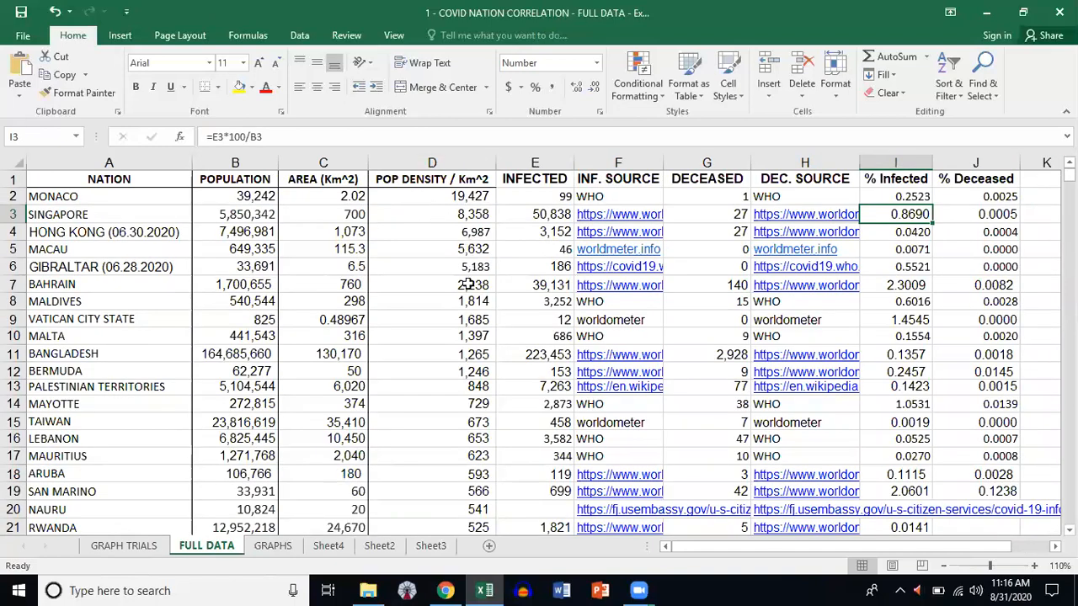
pyautogui.scroll(-1, 473, 286)
pyautogui.scroll(1, 486, 330)
pyautogui.click(130, 544)
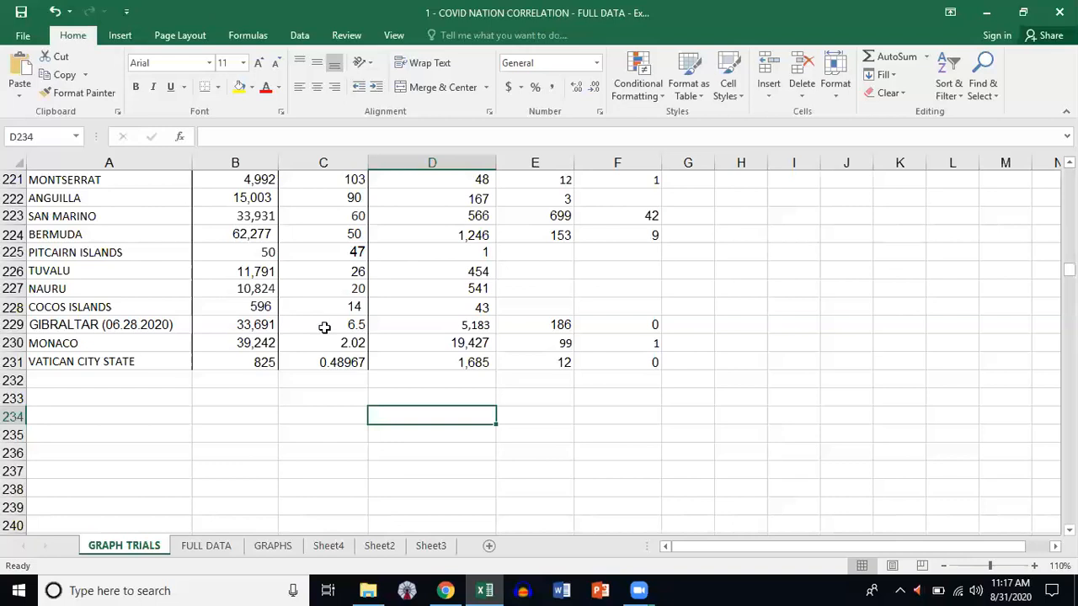
pyautogui.scroll(2, 325, 327)
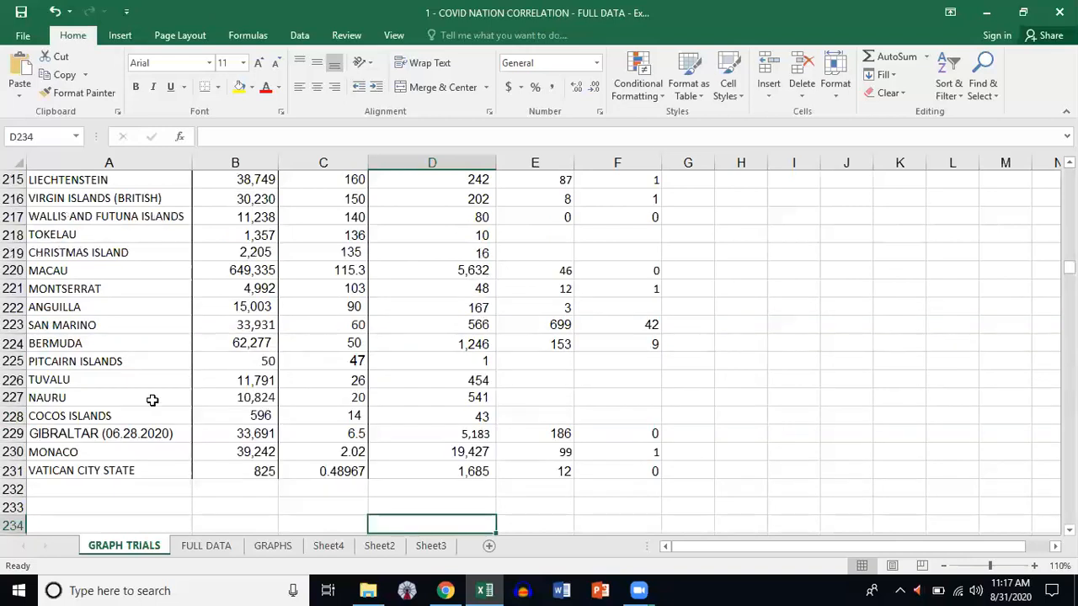
pyautogui.scroll(-1, 147, 399)
pyautogui.scroll(-1, 127, 472)
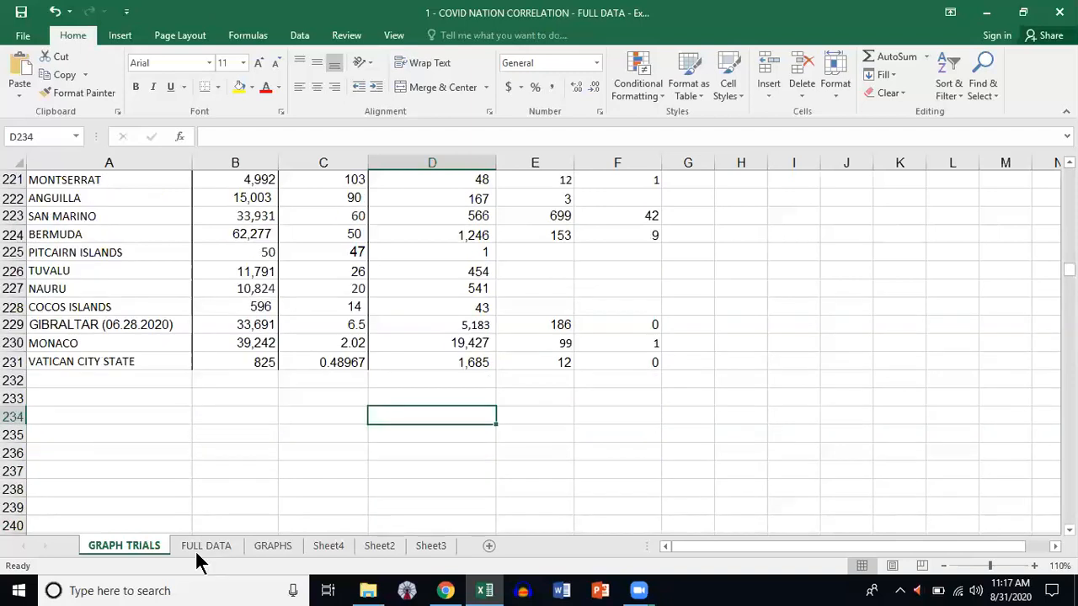
# - Check the FULL DATA sheet again, then review the area-sorted nations in GRAPH TRIALS from the last rows back up to row 2
pyautogui.click(200, 545)
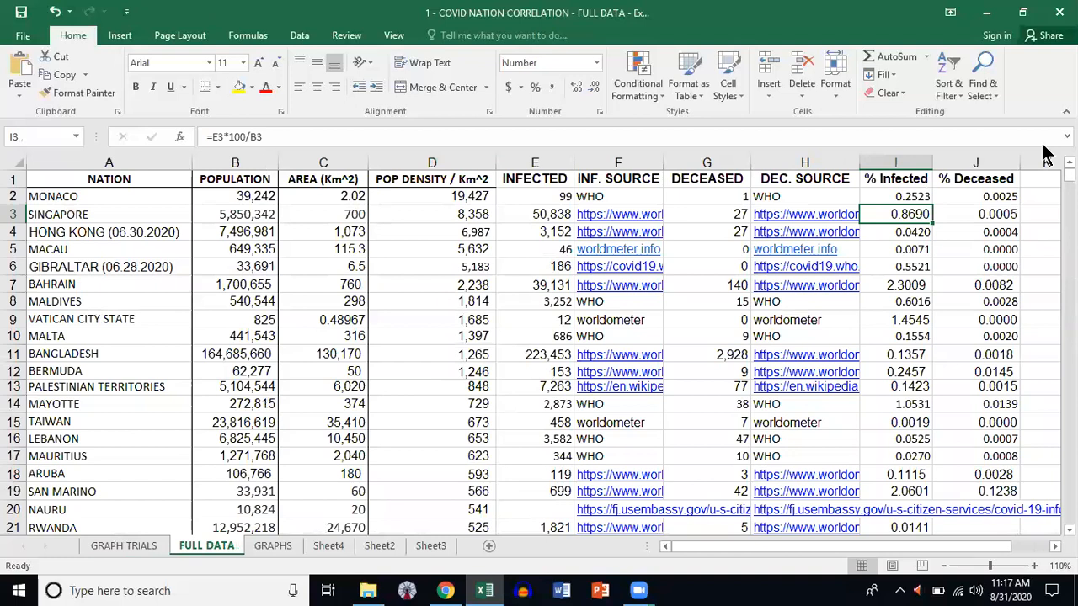
pyautogui.click(123, 549)
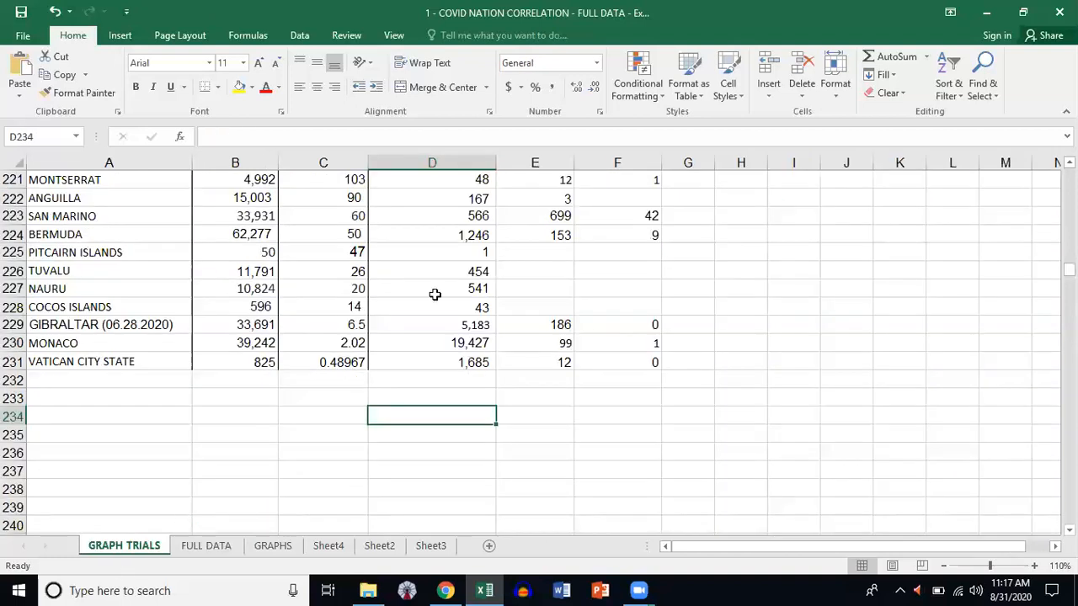
pyautogui.scroll(4, 373, 332)
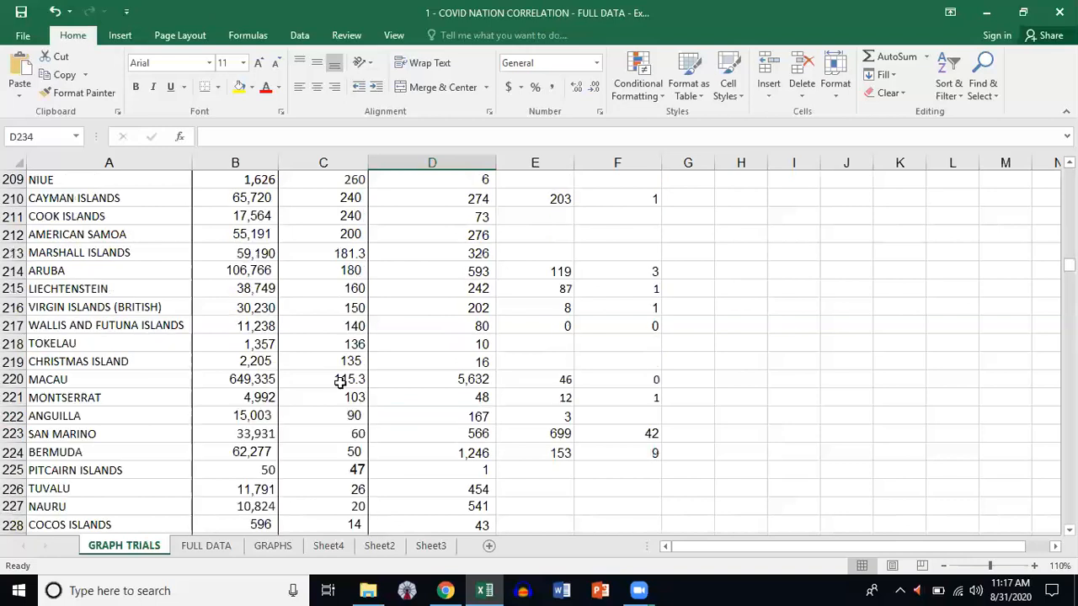
pyautogui.scroll(20, 339, 381)
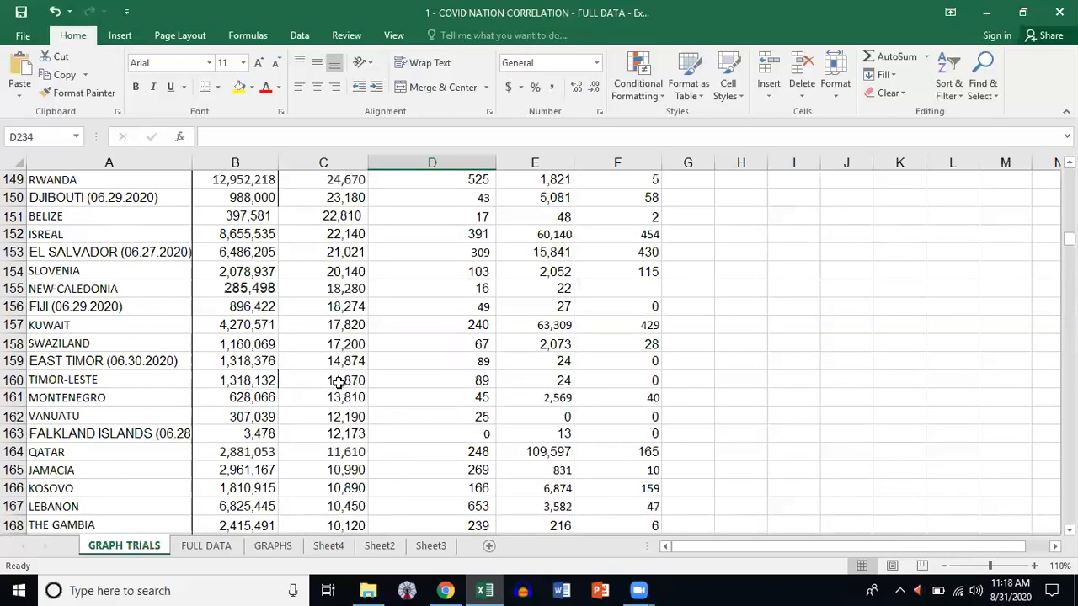
pyautogui.scroll(-1, 337, 371)
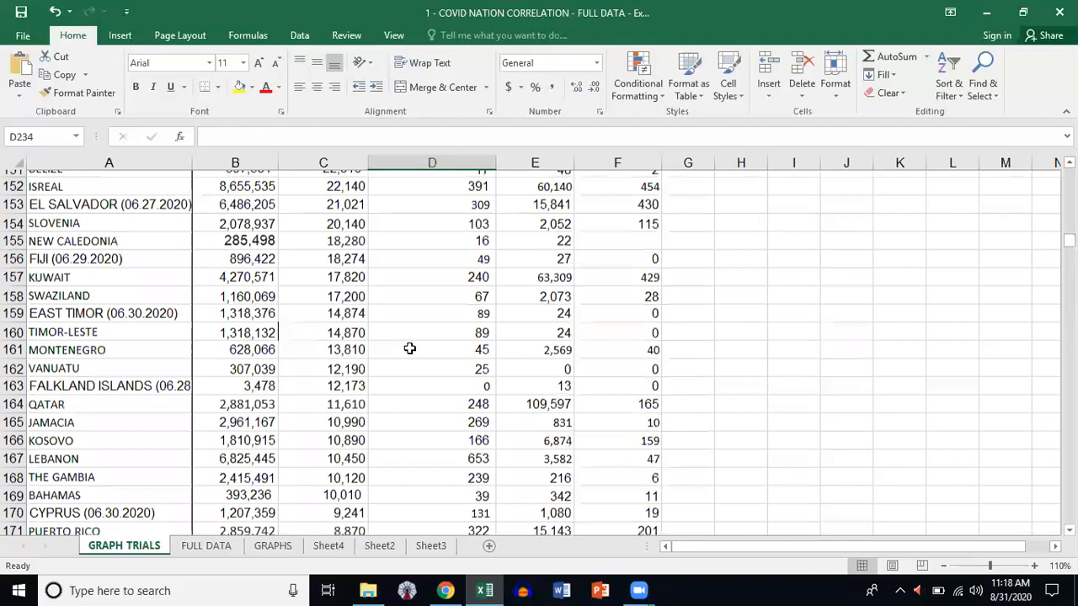
pyautogui.scroll(1, 341, 364)
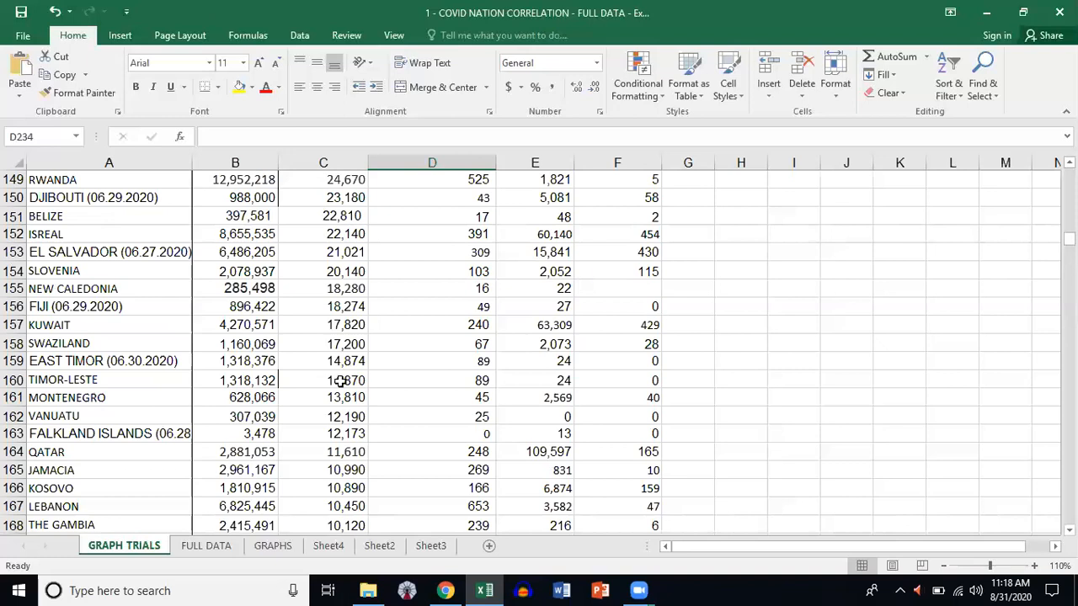
pyautogui.scroll(3, 339, 379)
pyautogui.scroll(4, 337, 379)
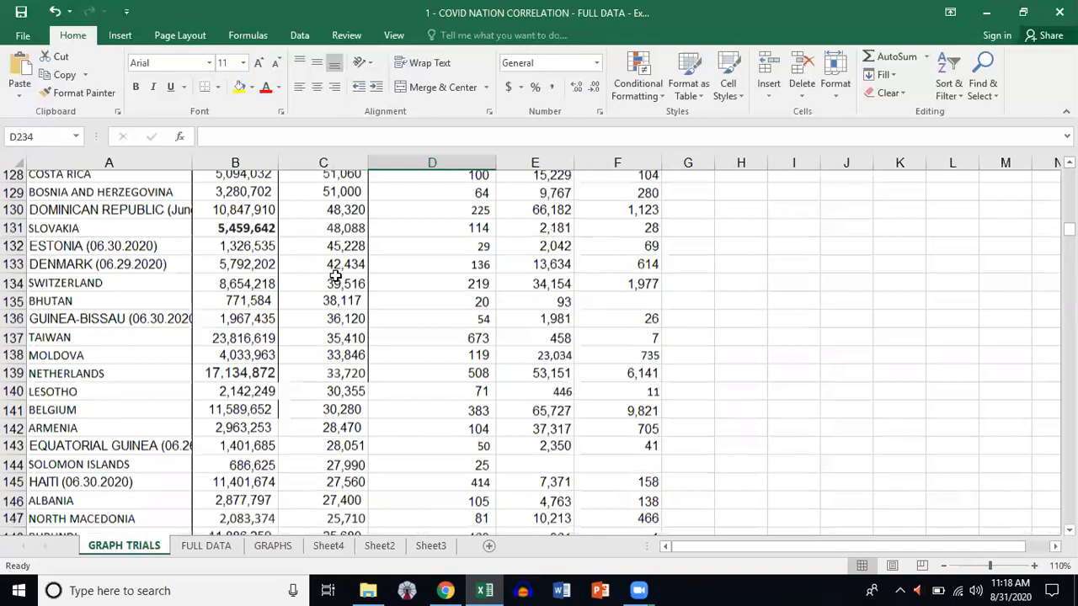
pyautogui.scroll(6, 330, 278)
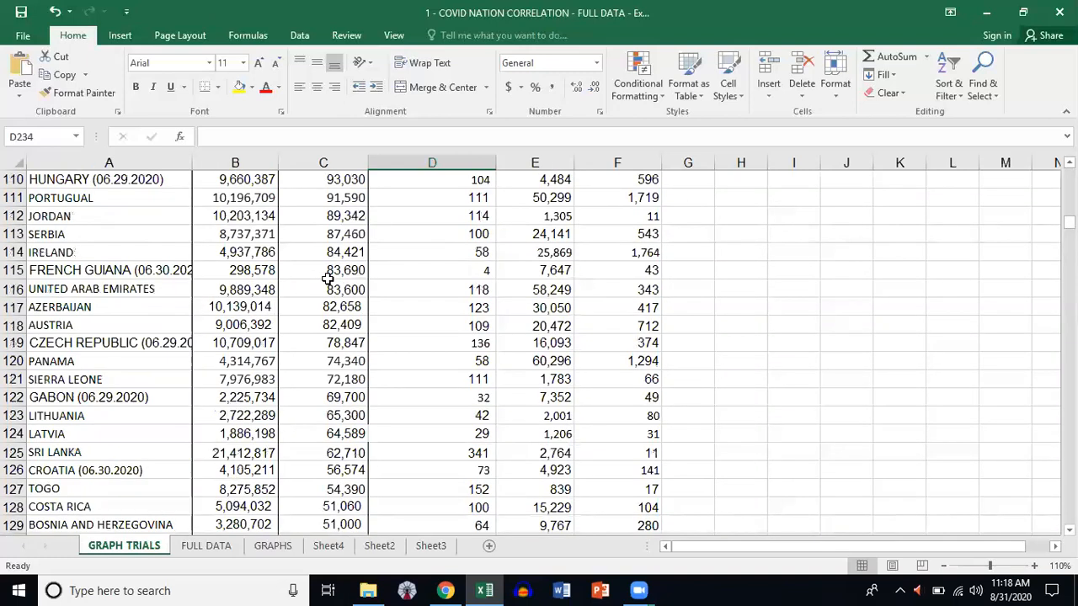
pyautogui.scroll(20, 316, 281)
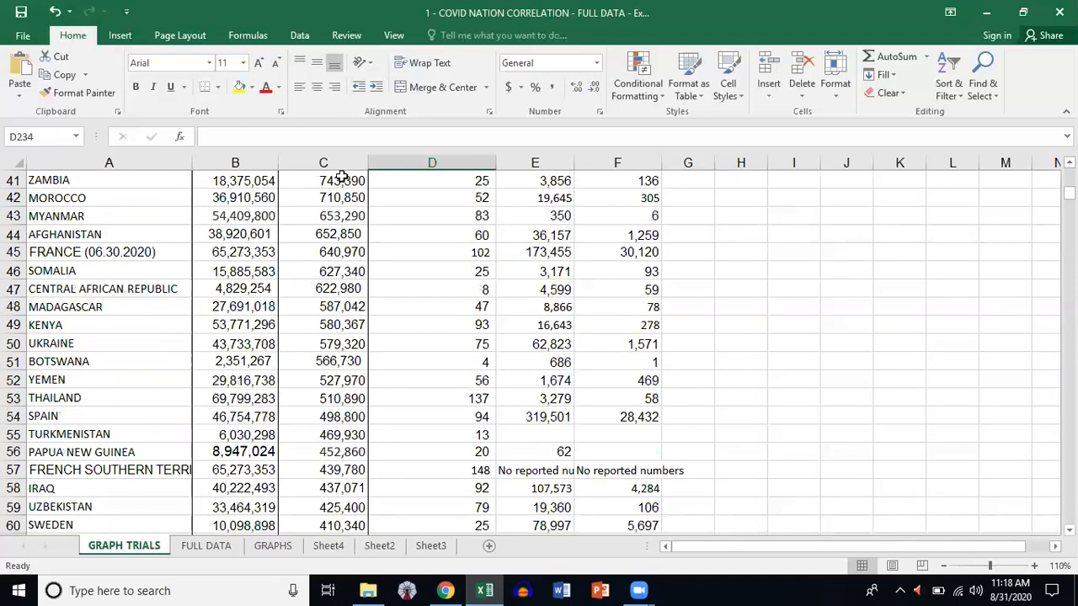
pyautogui.scroll(13, 341, 177)
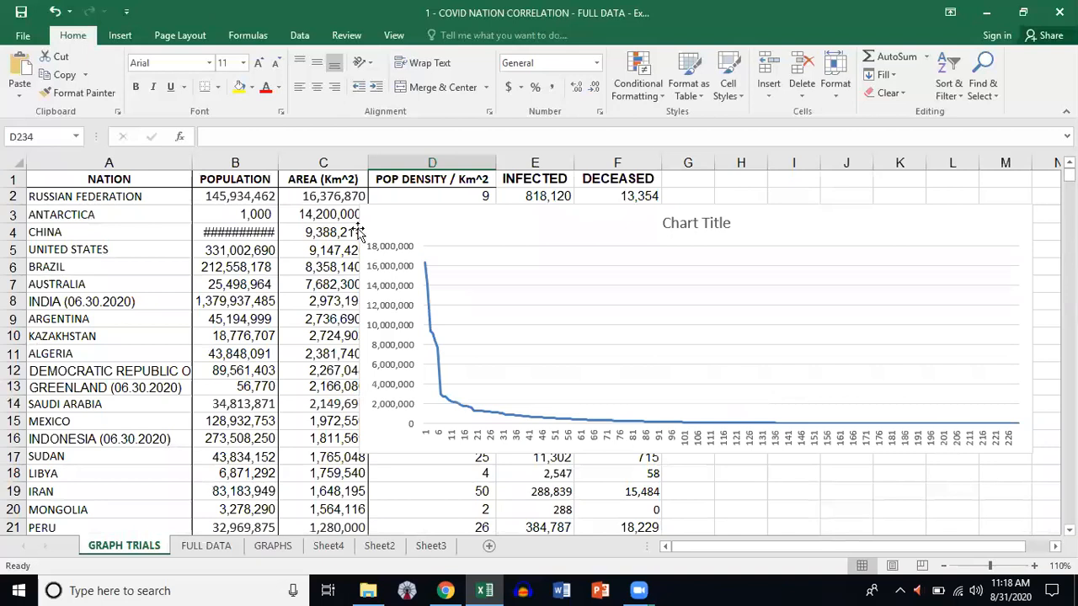
# - Reposition the area line chart to start over column B below row 2 and enlarge it to reach column M and about row 20
pyautogui.moveTo(403, 215); pyautogui.dragTo(505, 294)
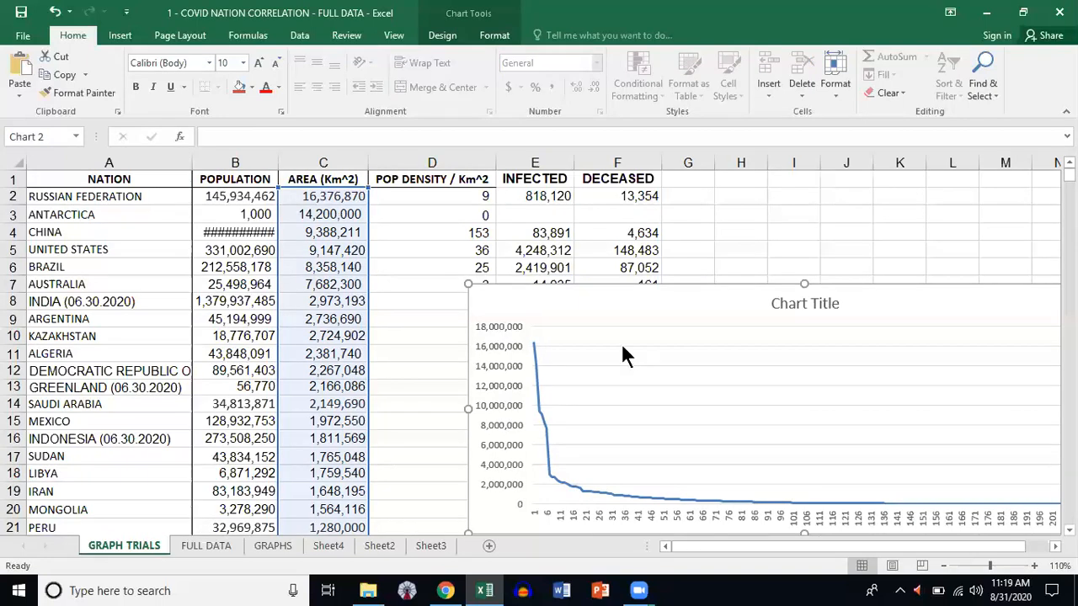
pyautogui.moveTo(535, 309); pyautogui.dragTo(489, 217)
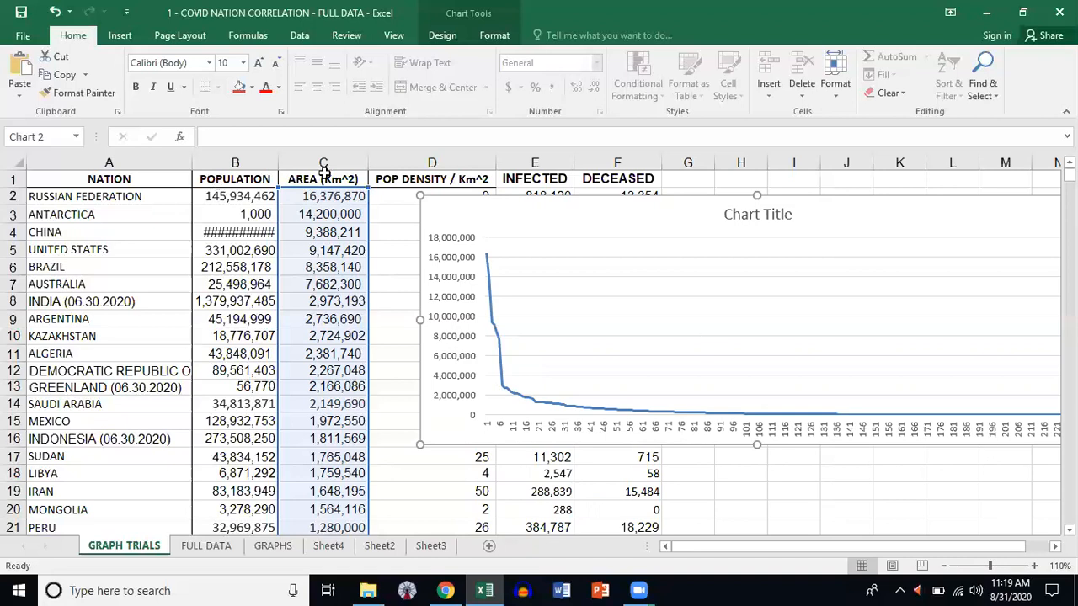
pyautogui.moveTo(460, 210); pyautogui.dragTo(383, 227)
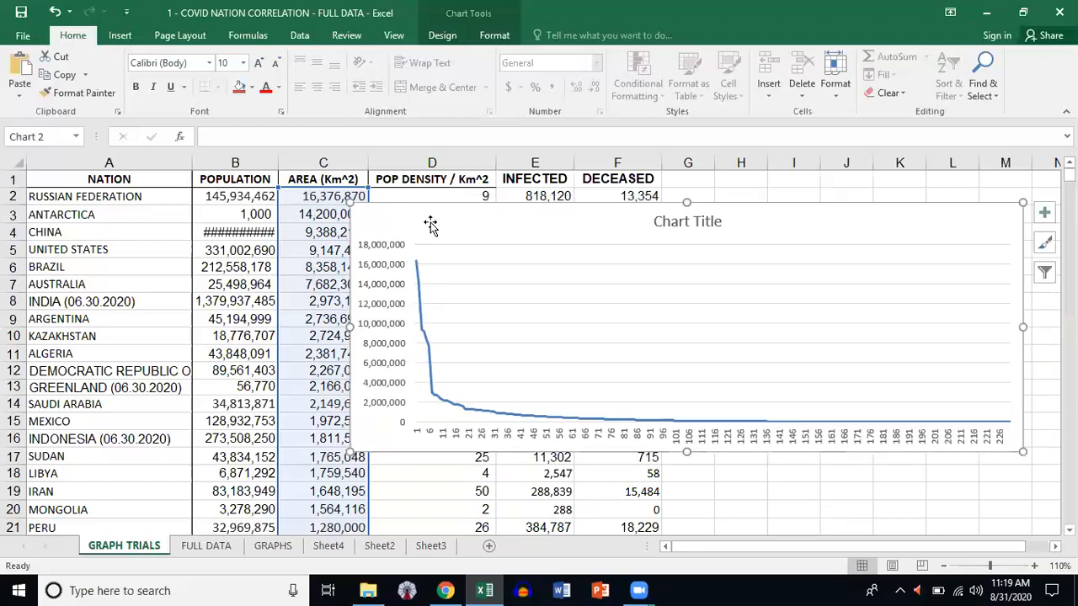
pyautogui.moveTo(415, 216); pyautogui.dragTo(293, 215)
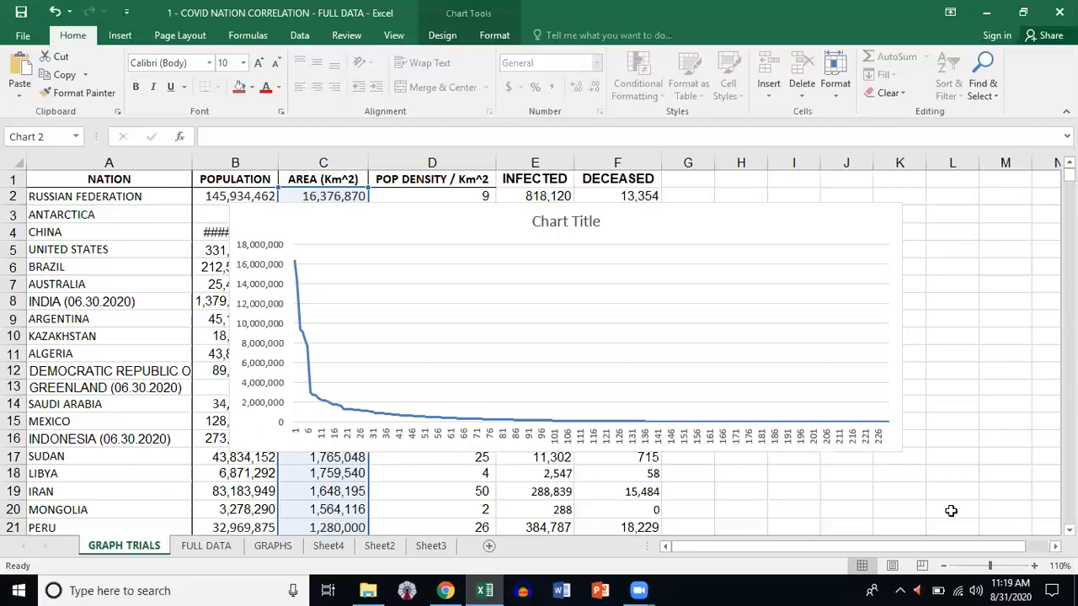
pyautogui.moveTo(994, 522); pyautogui.dragTo(1003, 521)
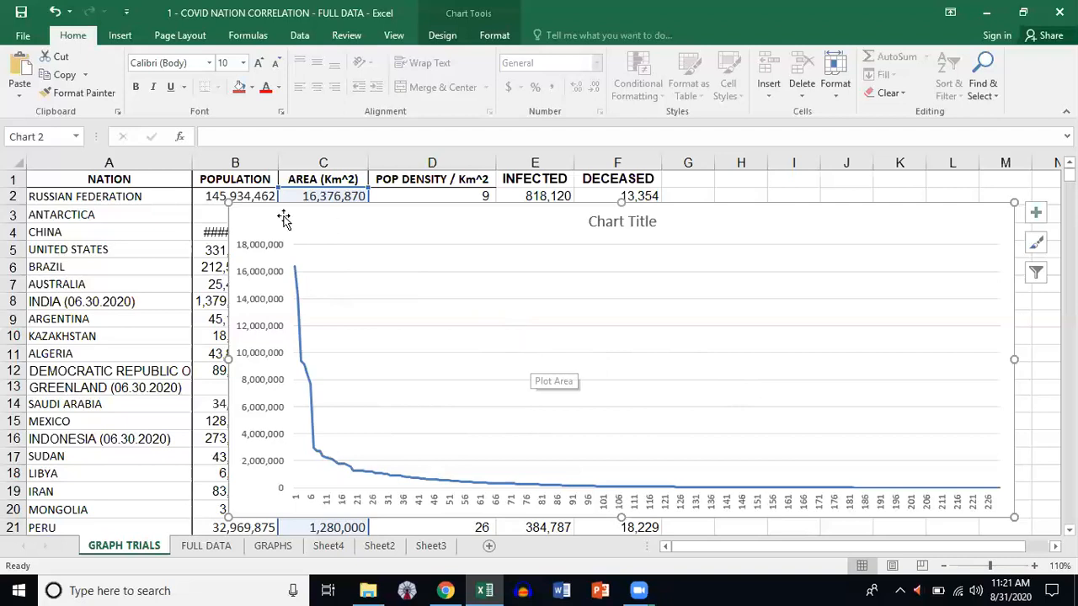
pyautogui.moveTo(286, 217); pyautogui.dragTo(295, 223)
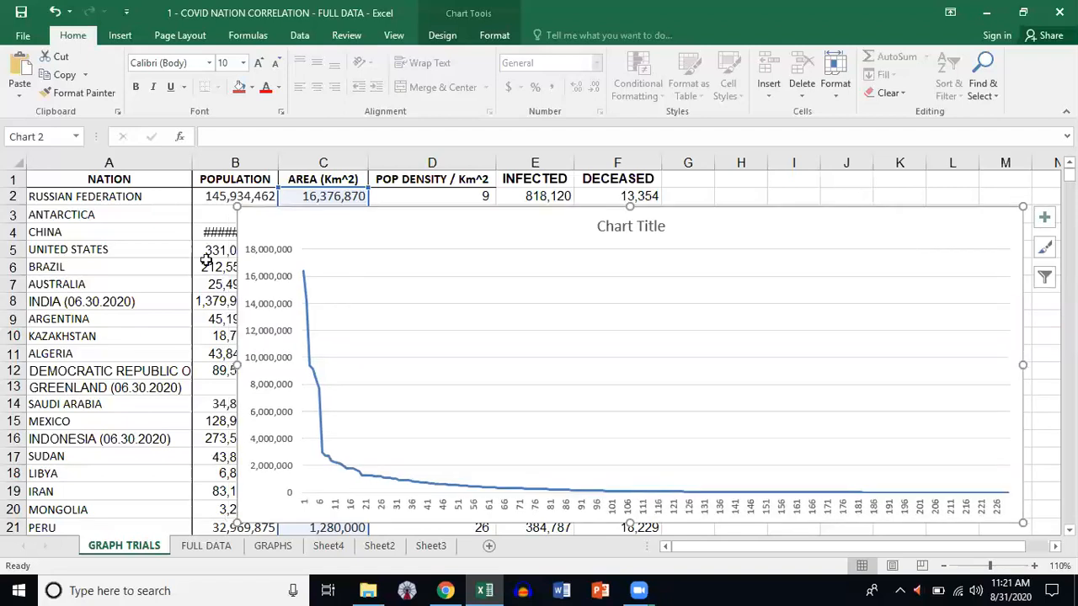
# - Delete the area line chart and widen the POPULATION column so that its largest values fit
pyautogui.press('Delete')
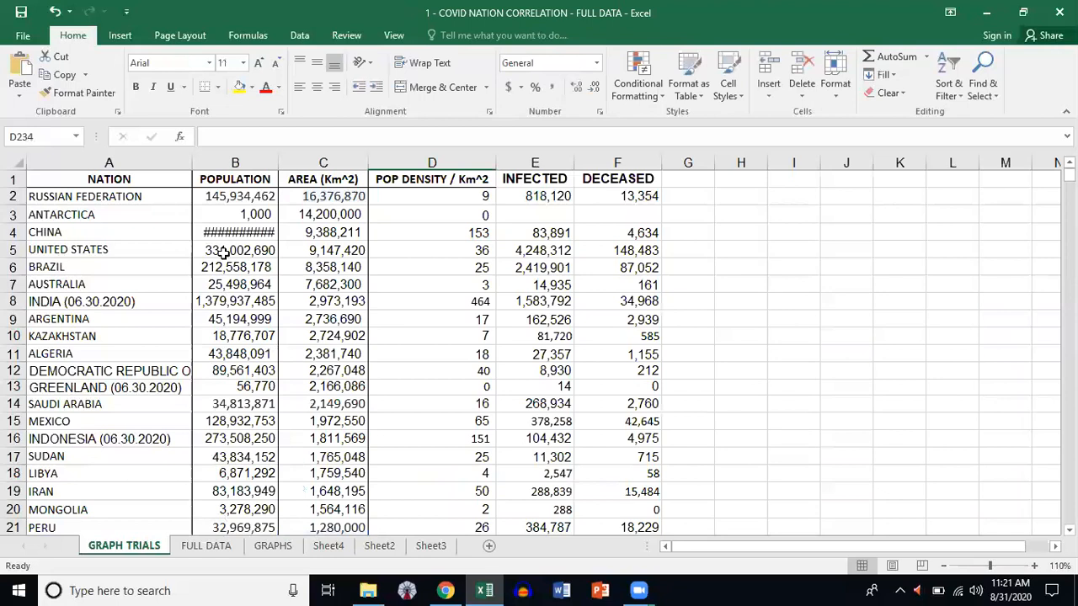
pyautogui.moveTo(301, 166); pyautogui.dragTo(298, 165)
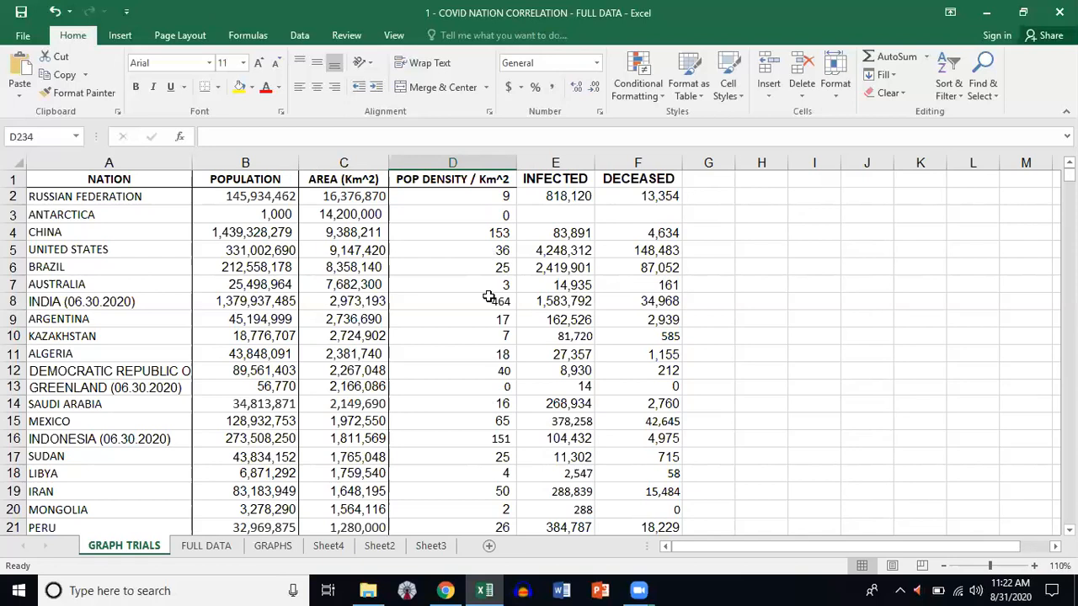
# - Insert a line chart of the population values in B2 to B231 and widen it to span columns B to M
pyautogui.scroll(-2, 433, 341)
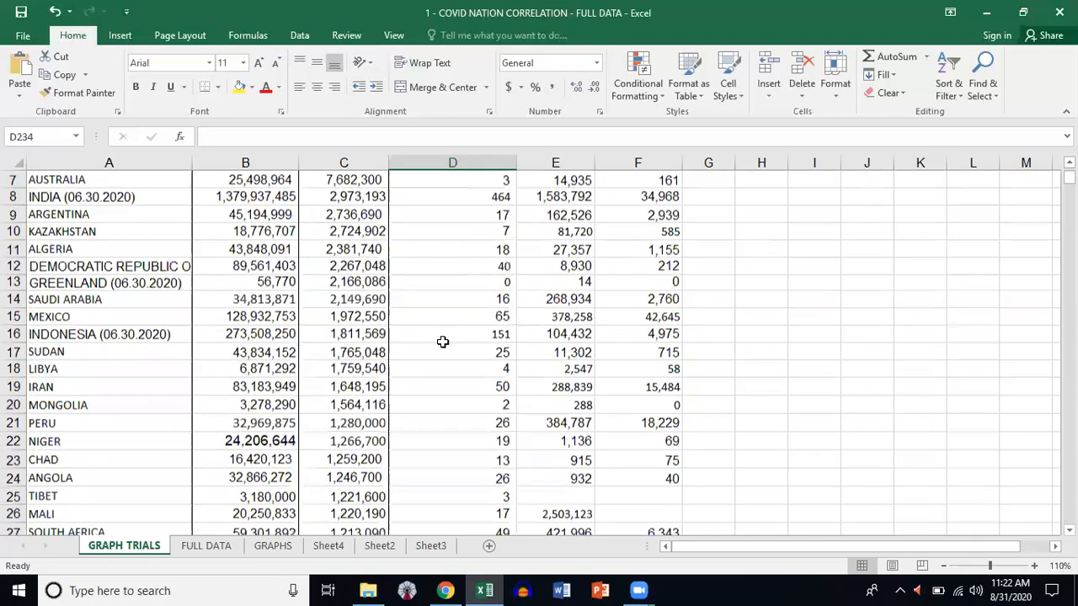
pyautogui.scroll(-8, 425, 380)
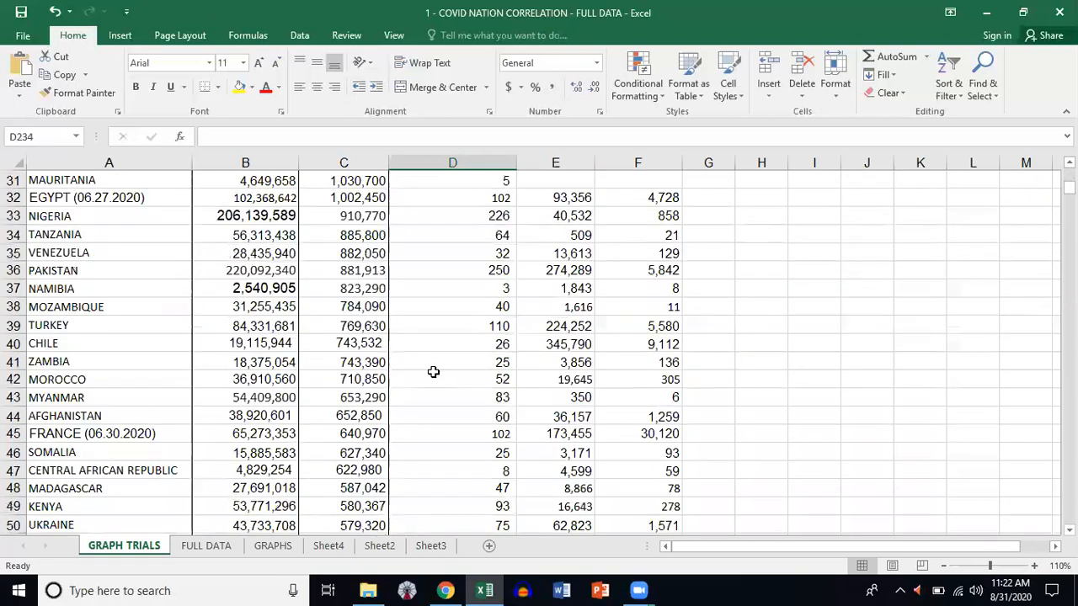
pyautogui.scroll(-8, 433, 371)
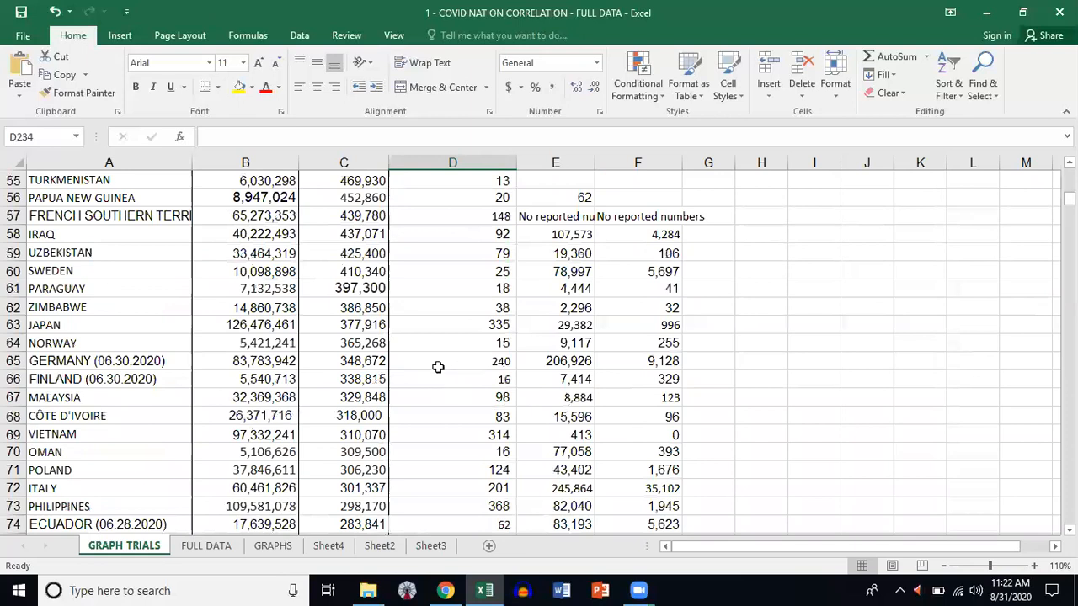
pyautogui.scroll(18, 313, 233)
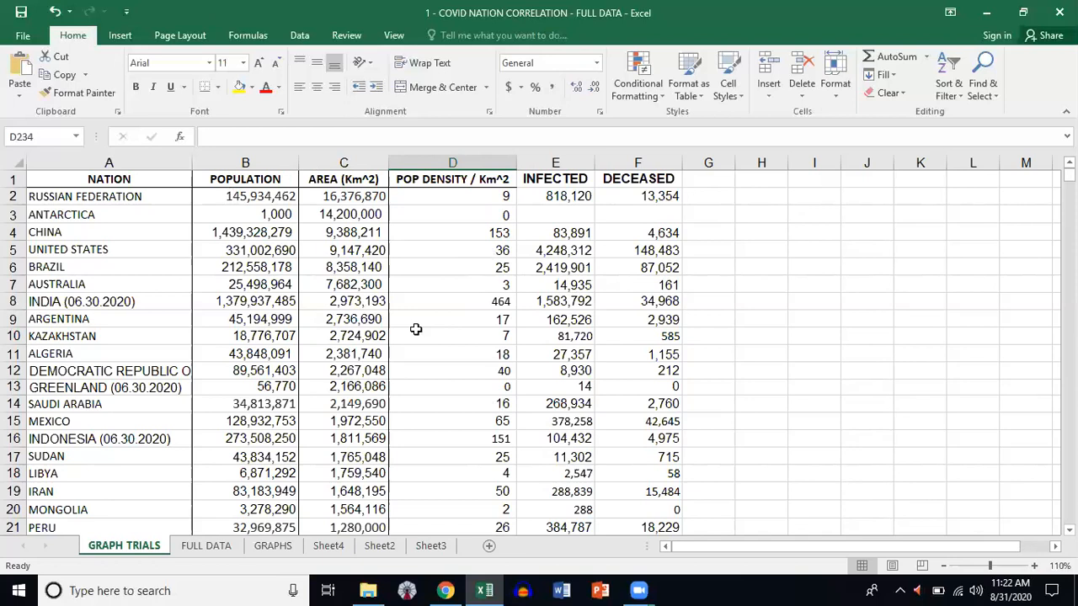
pyautogui.scroll(-20, 406, 287)
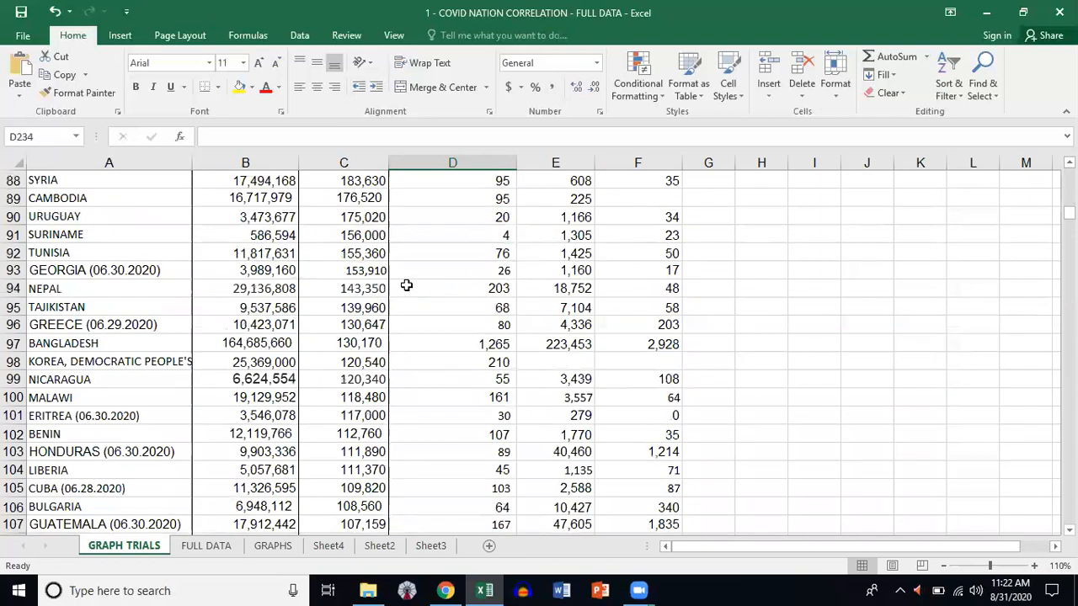
pyautogui.scroll(-18, 406, 286)
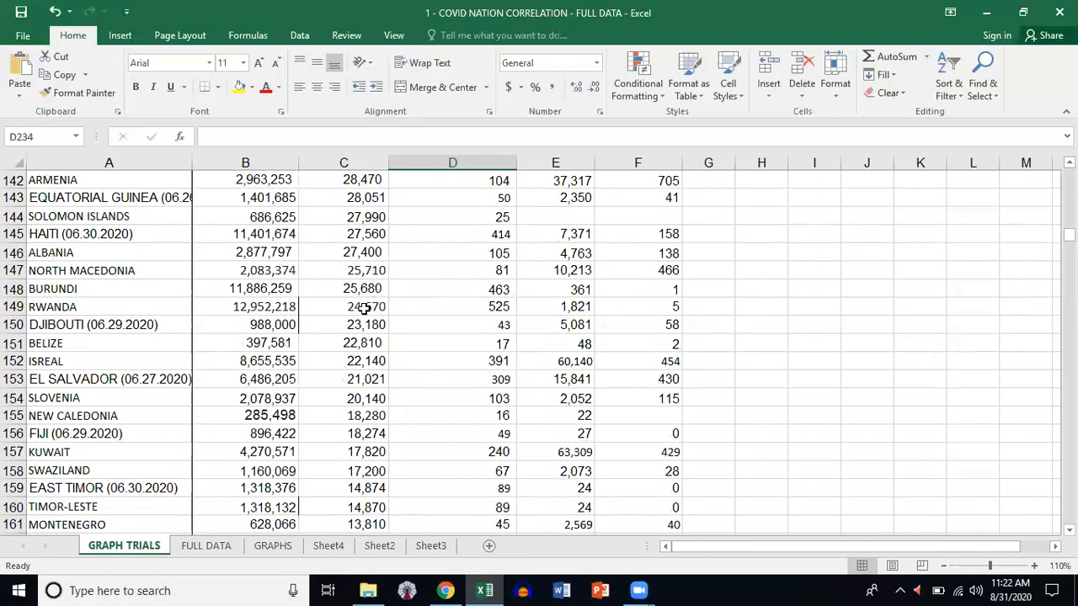
pyautogui.scroll(-10, 364, 308)
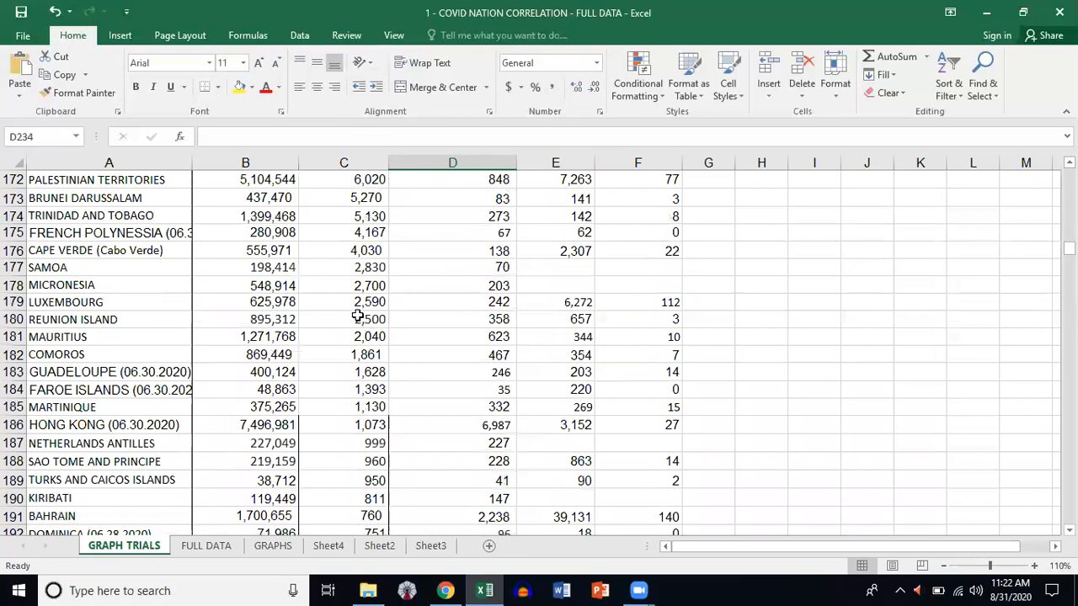
pyautogui.scroll(-14, 355, 315)
pyautogui.scroll(-1, 249, 425)
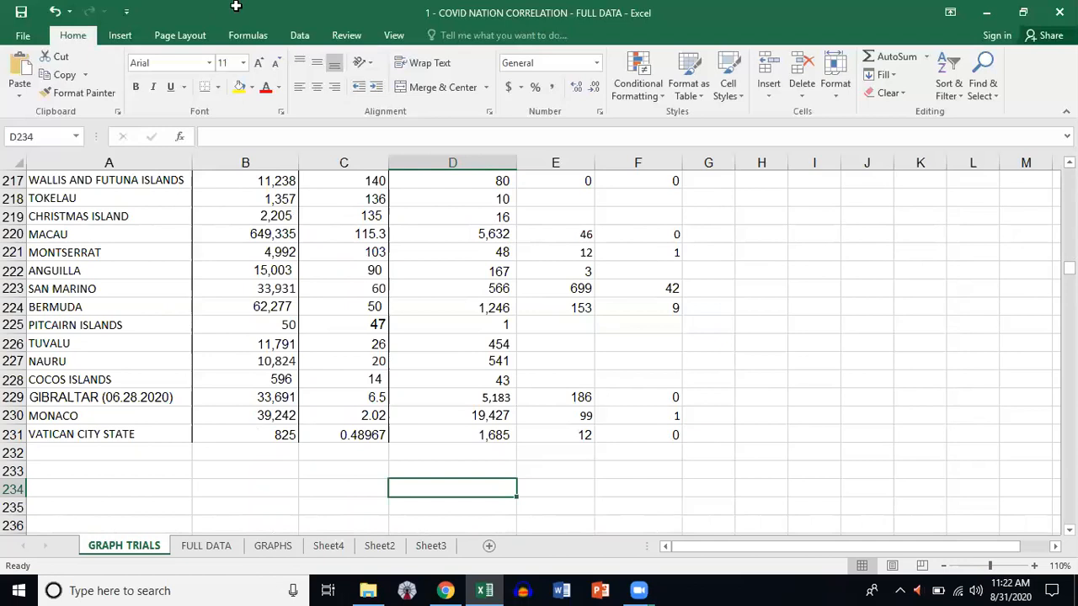
pyautogui.moveTo(235, 6); pyautogui.dragTo(130, 10)
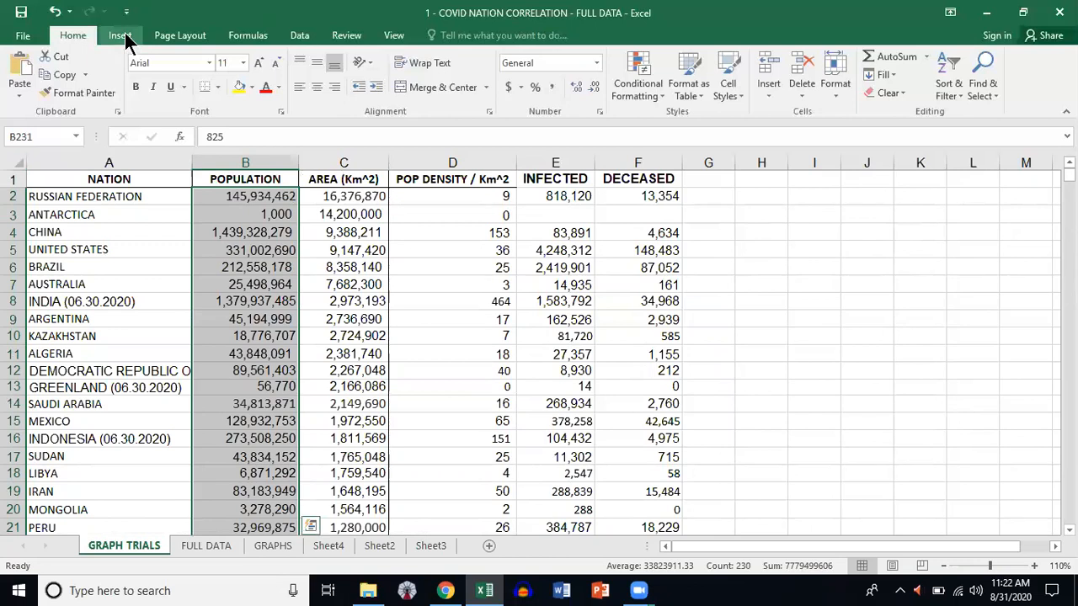
pyautogui.scroll(-1, 452, 74)
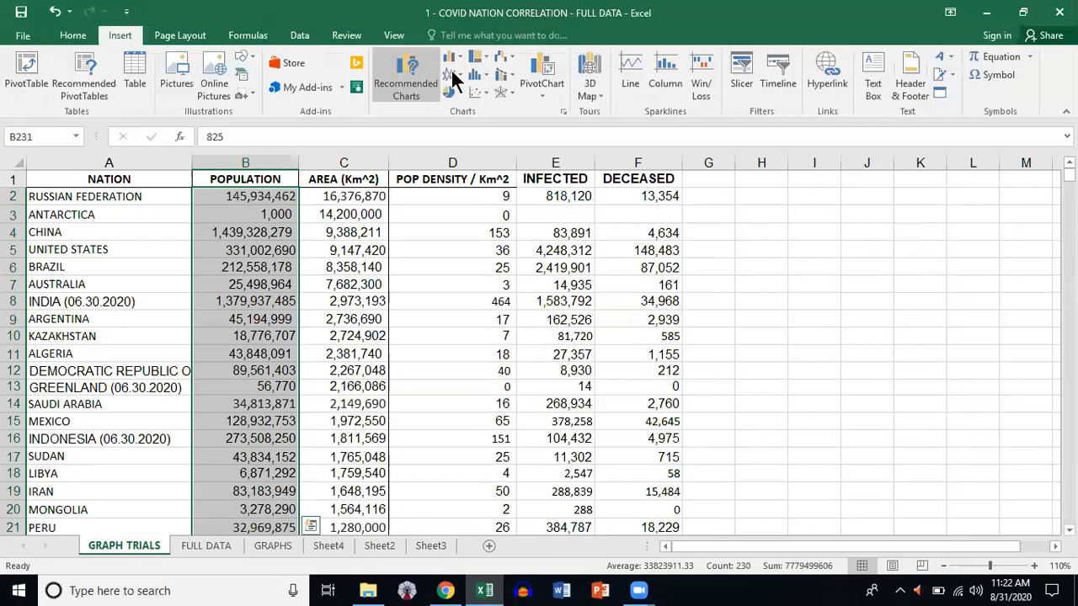
pyautogui.click(452, 74)
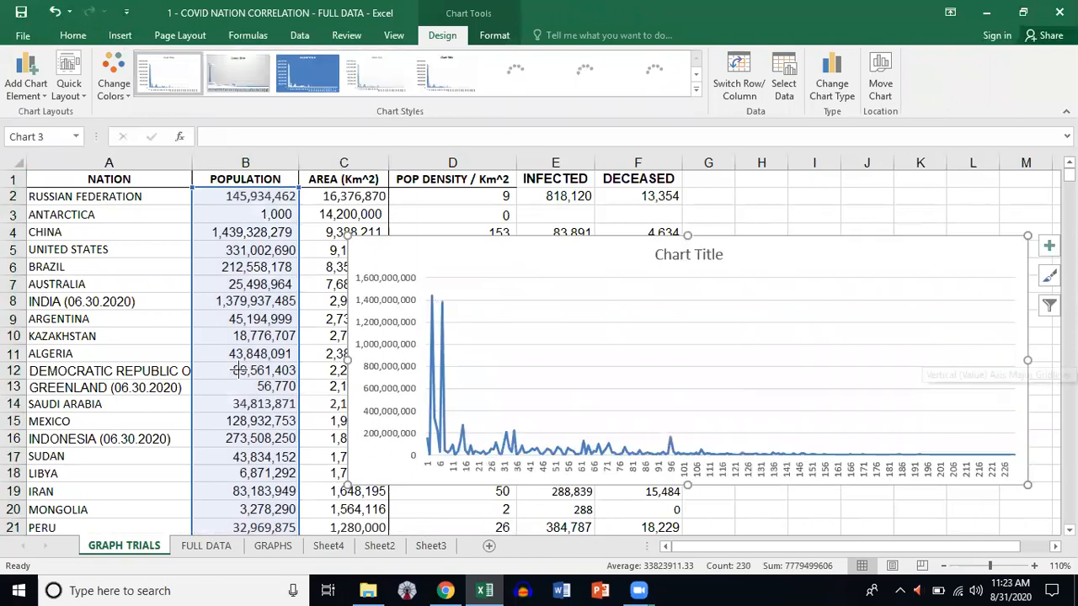
pyautogui.moveTo(238, 371); pyautogui.dragTo(242, 371)
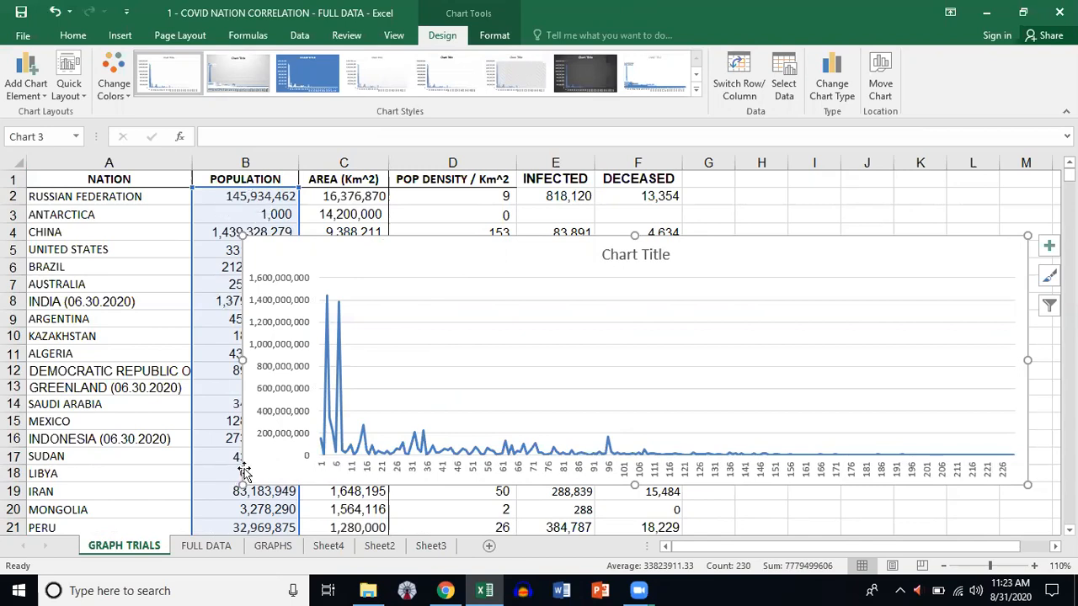
# - Delete the population line chart from the GRAPH TRIALS sheet
pyautogui.click(85, 33)
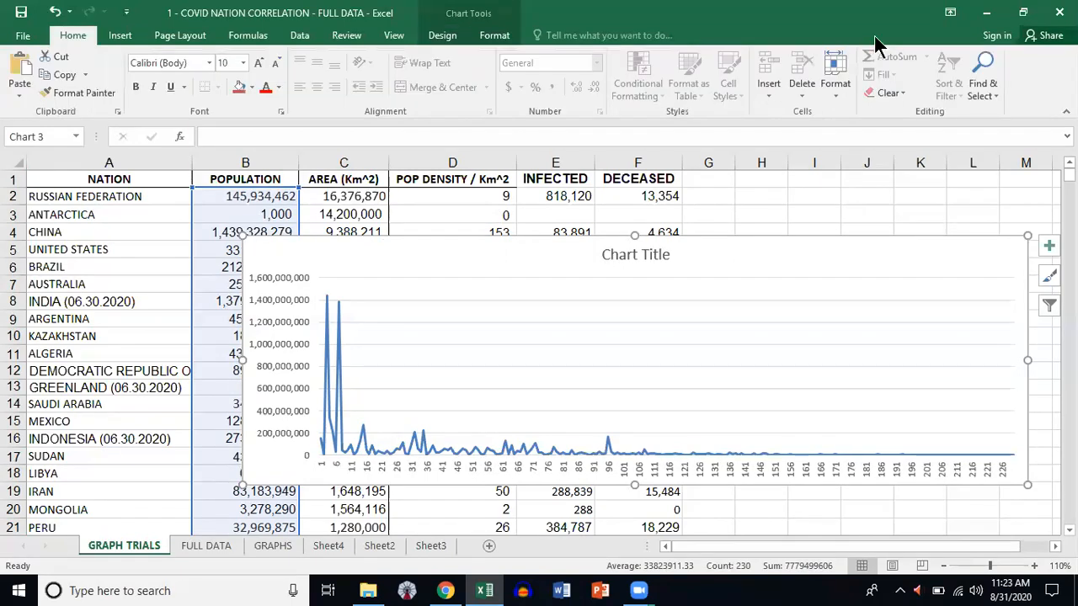
pyautogui.click(854, 196)
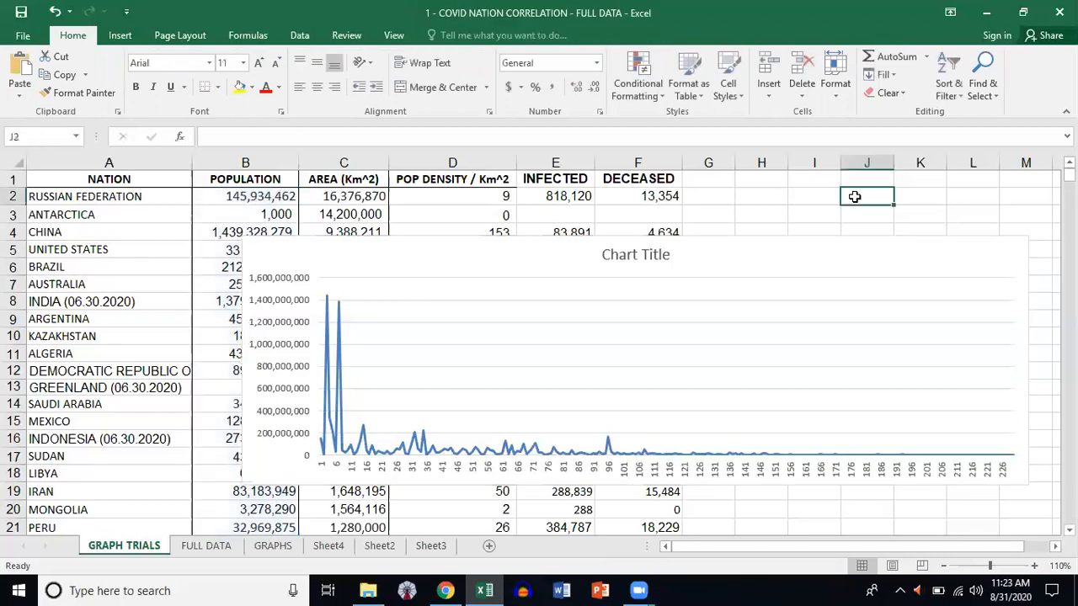
pyautogui.click(844, 251)
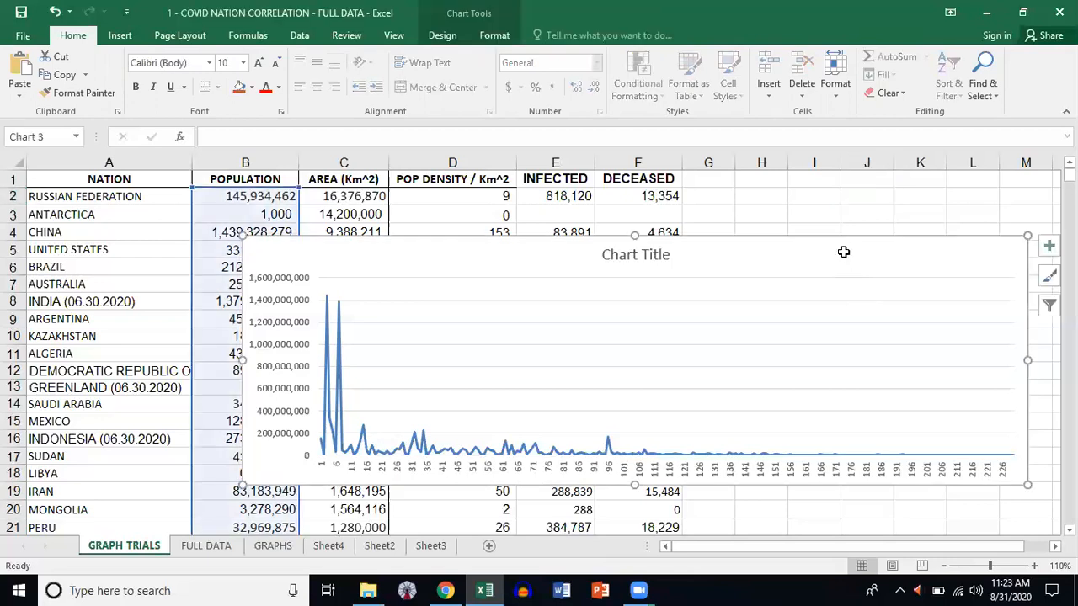
pyautogui.press('Delete')
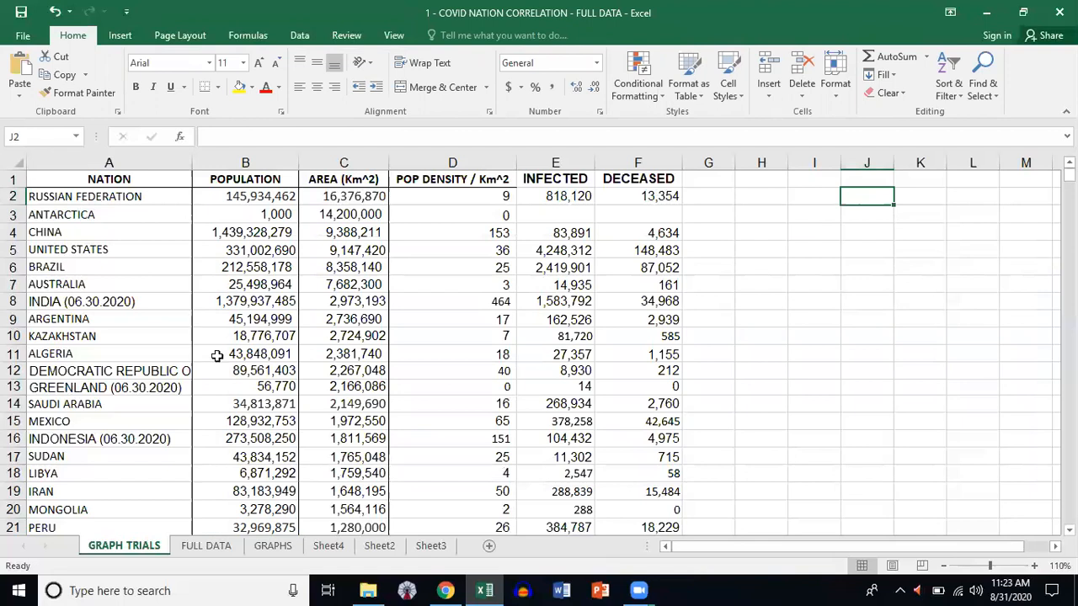
# - Insert a line chart of the unsorted population values in B2 to B231
pyautogui.scroll(-19, 219, 354)
pyautogui.scroll(-20, 238, 370)
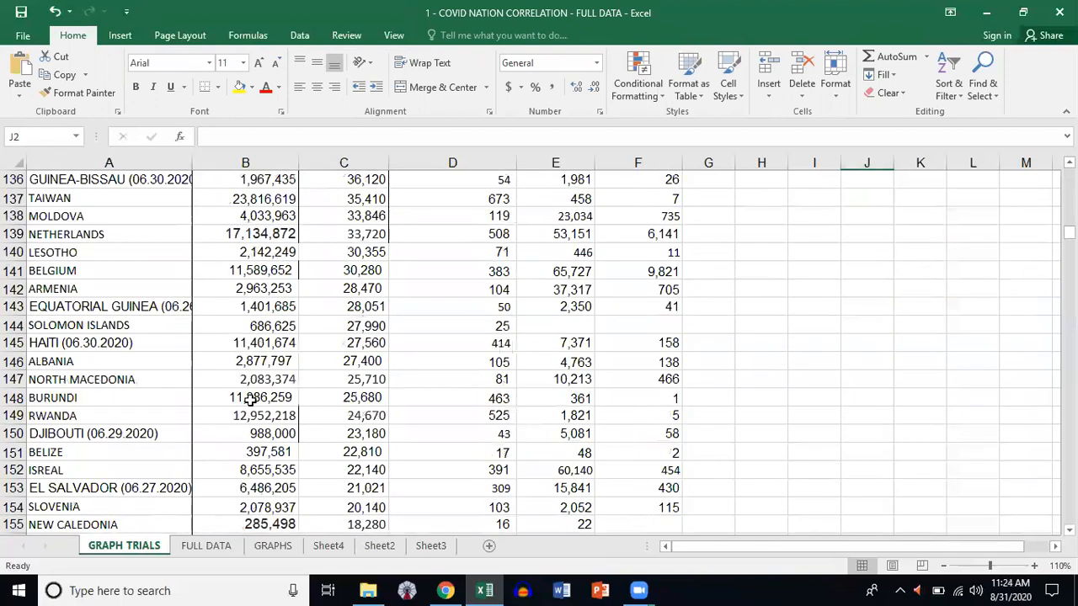
pyautogui.scroll(-15, 250, 379)
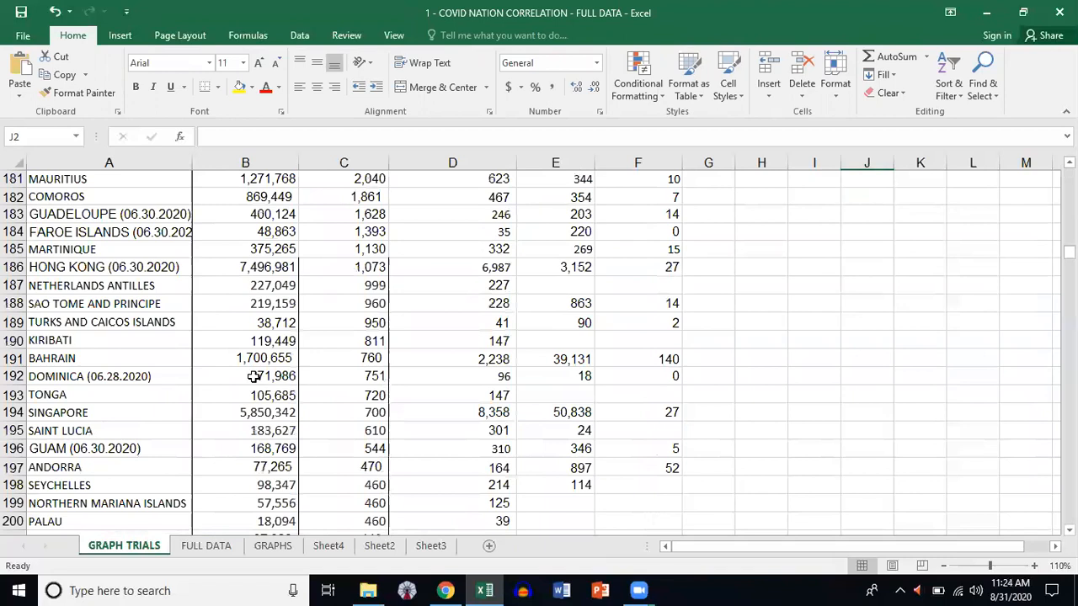
pyautogui.scroll(-15, 251, 266)
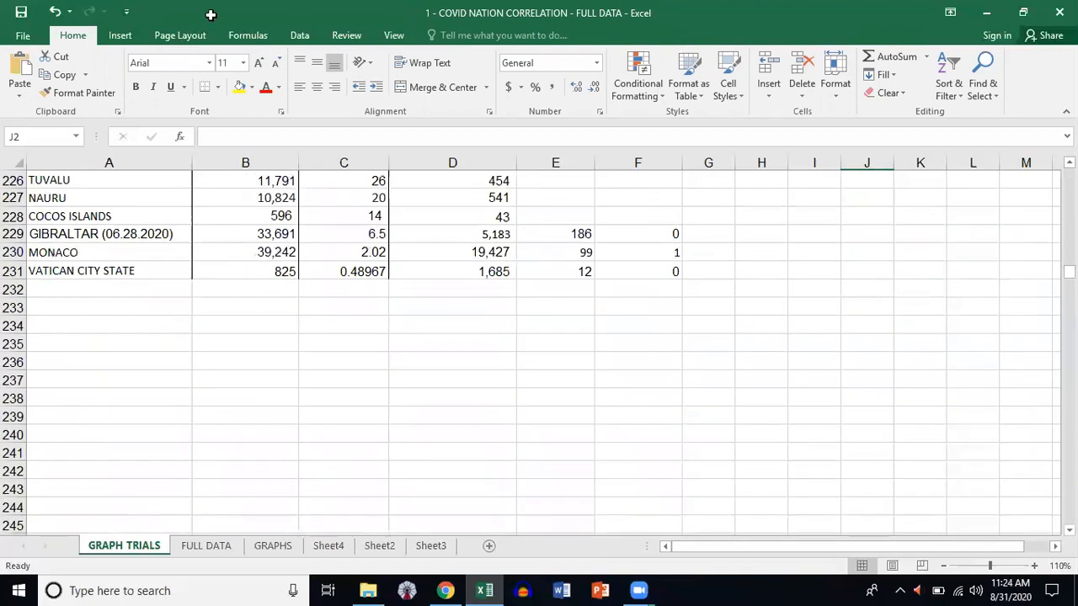
pyautogui.moveTo(227, 6); pyautogui.dragTo(218, 196)
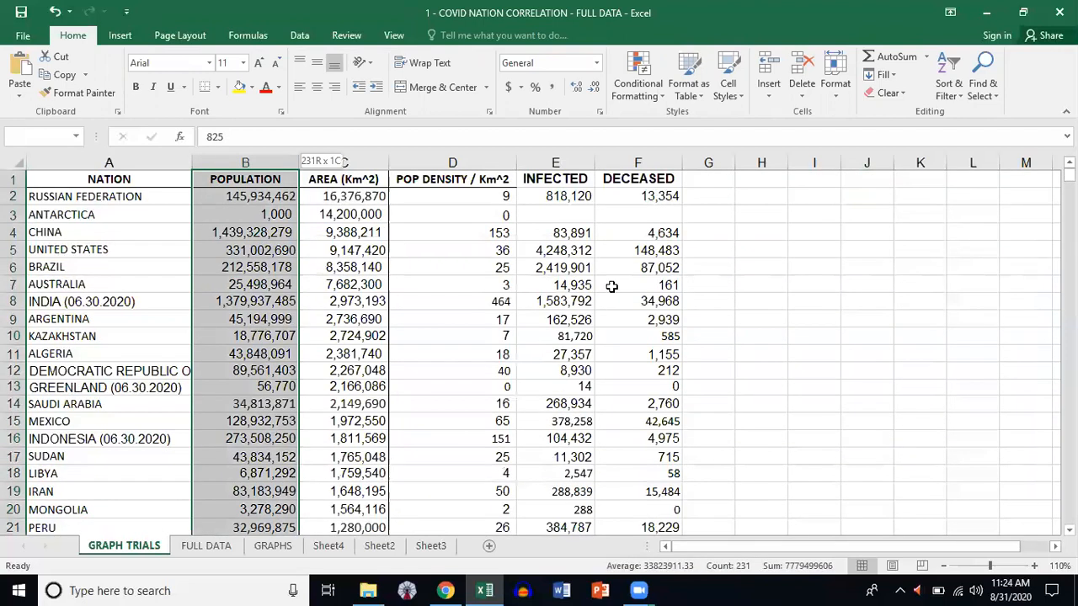
pyautogui.click(120, 37)
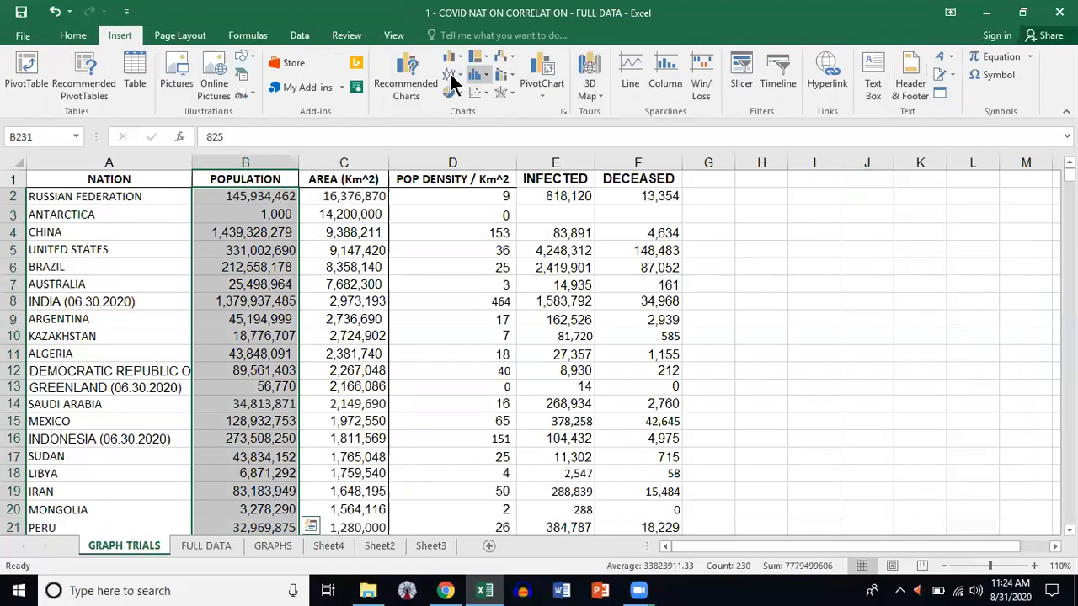
pyautogui.click(455, 119)
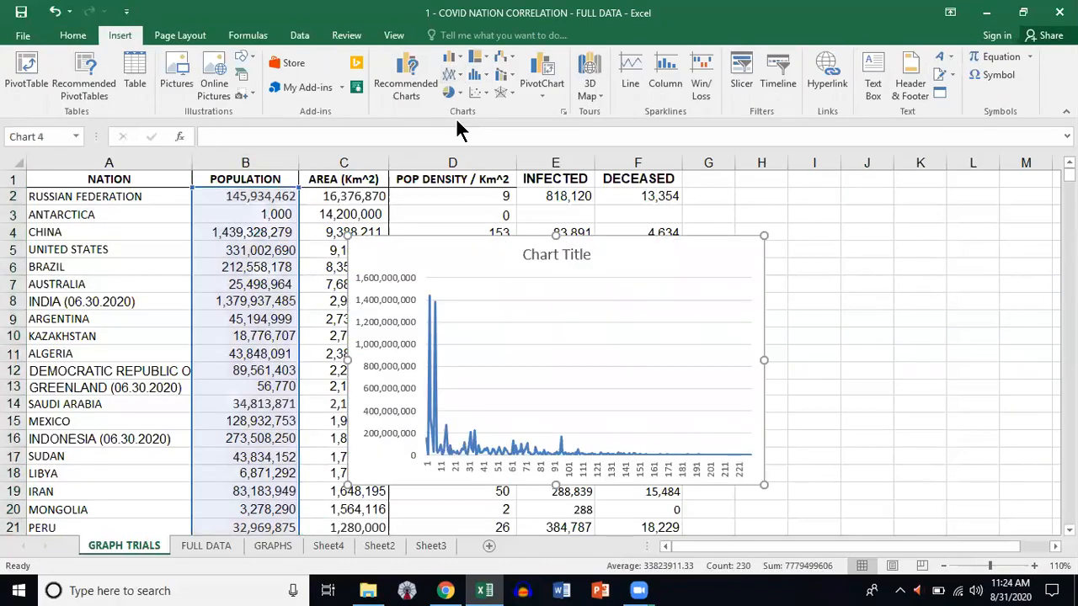
# - Delete the population line chart and sort the whole table by population from largest to smallest, expanding the selection
pyautogui.click(72, 36)
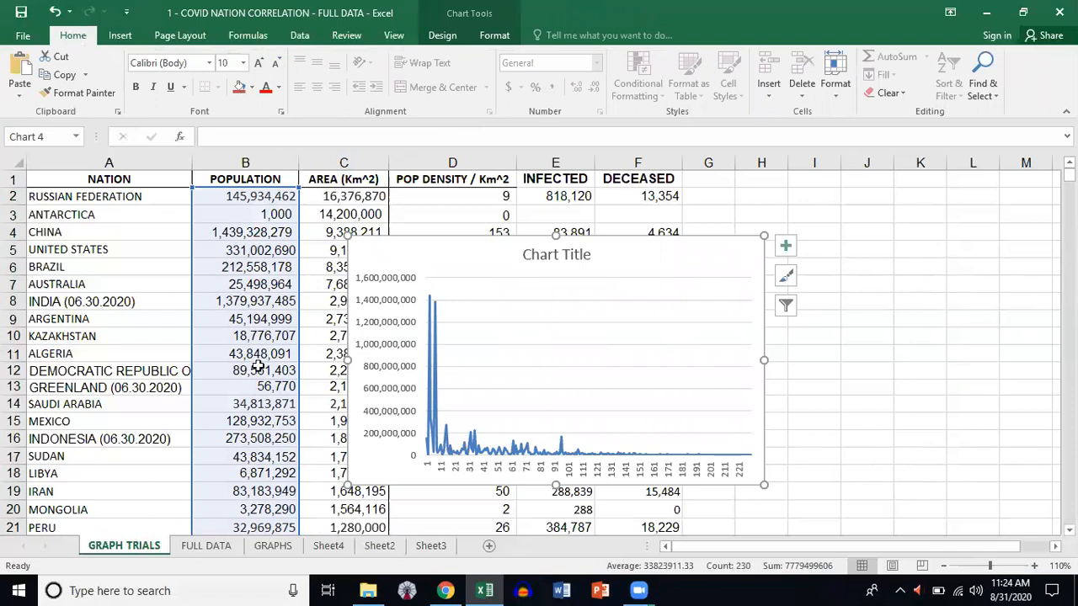
pyautogui.press('Delete')
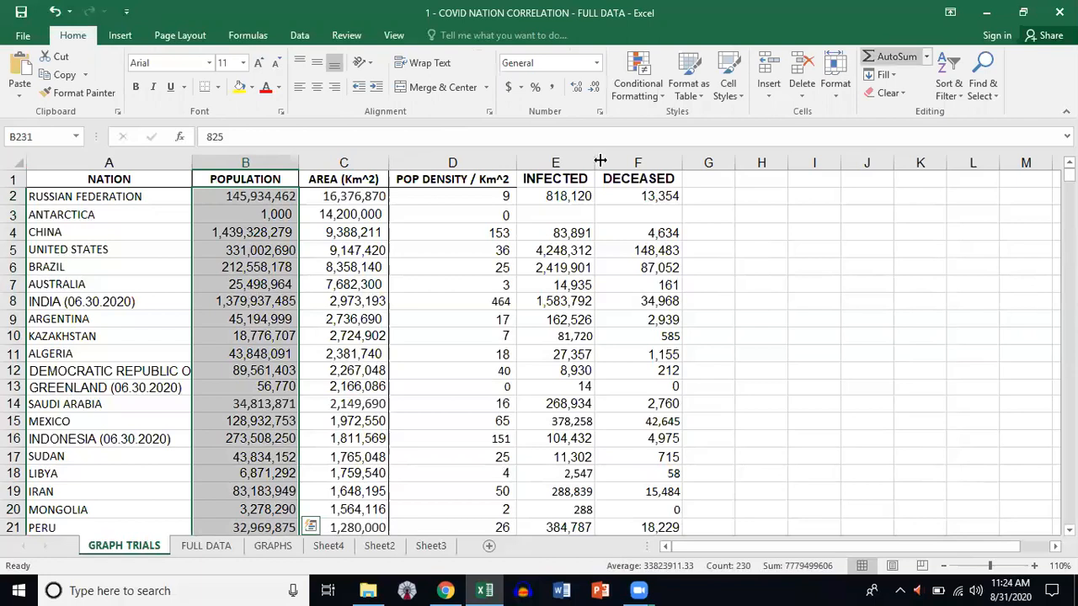
pyautogui.click(949, 88)
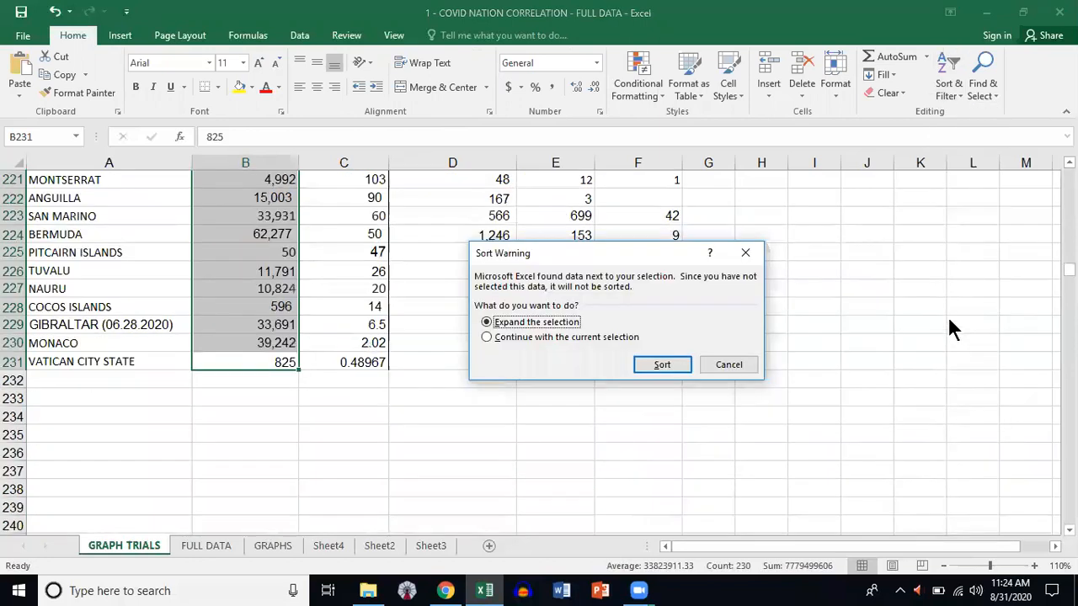
pyautogui.click(661, 366)
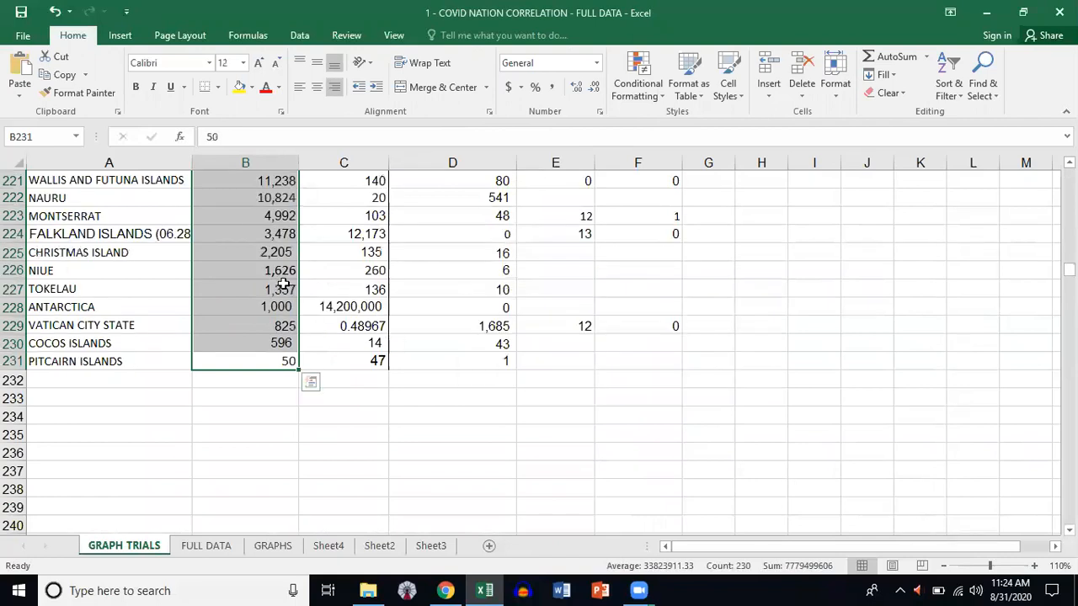
# - Insert a line chart of the sorted population values and widen it to span columns C to M
pyautogui.scroll(20, 284, 284)
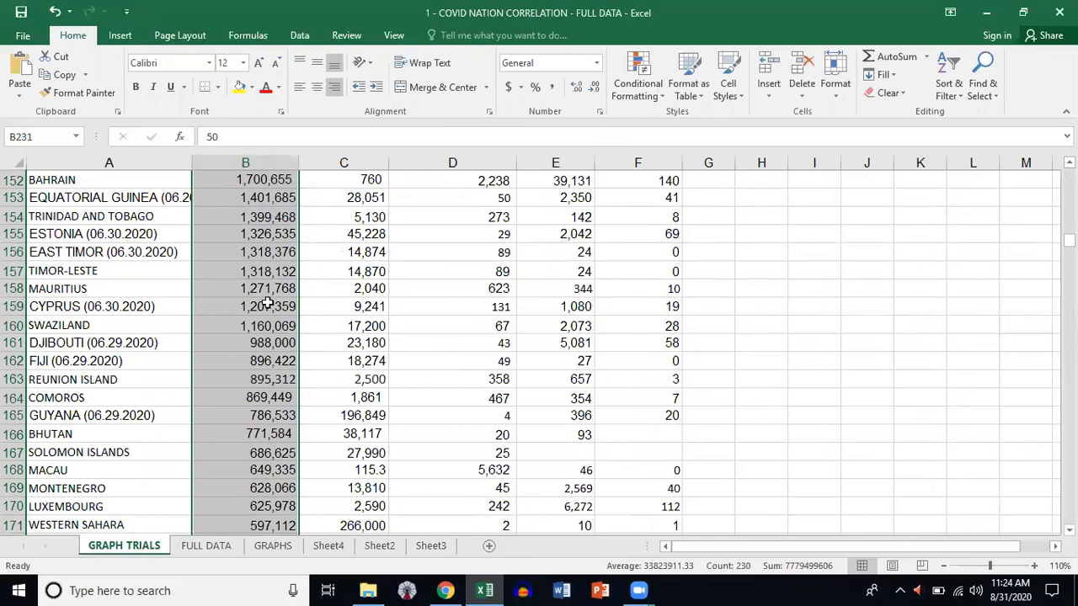
pyautogui.scroll(8, 245, 285)
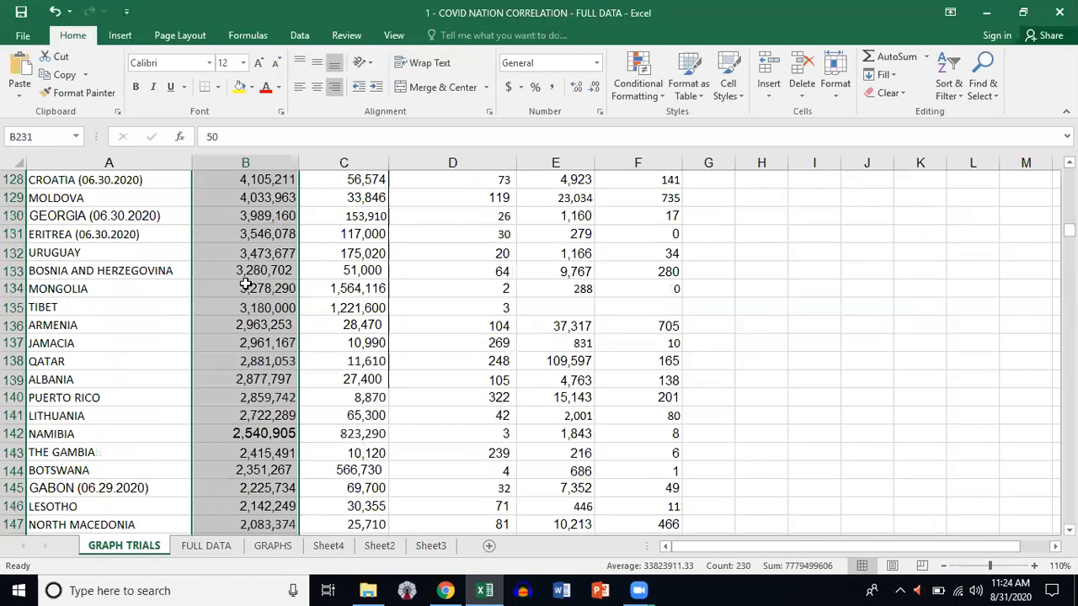
pyautogui.scroll(13, 245, 284)
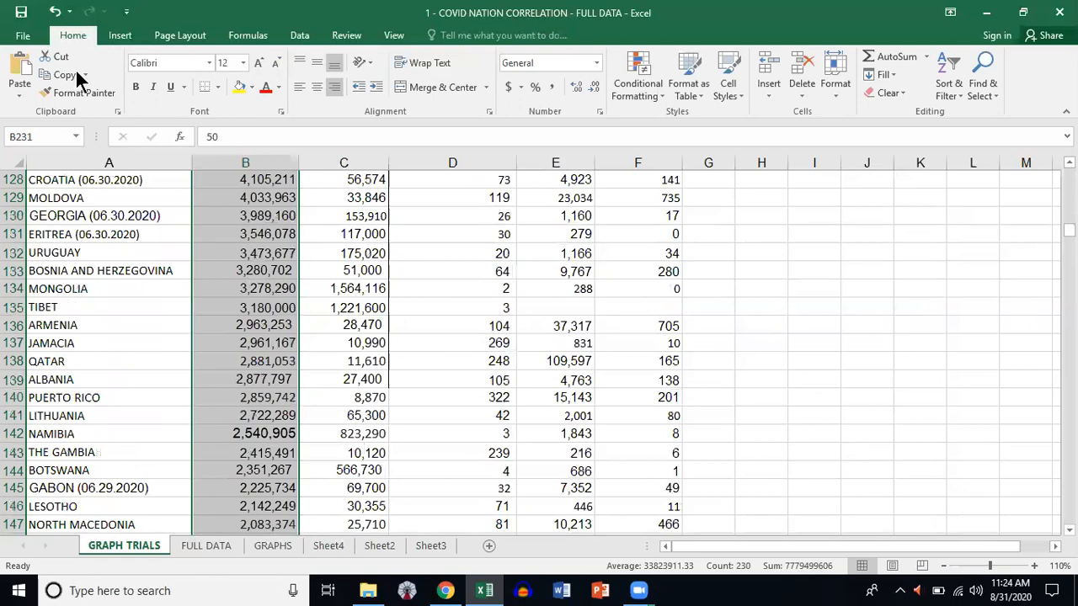
pyautogui.click(116, 35)
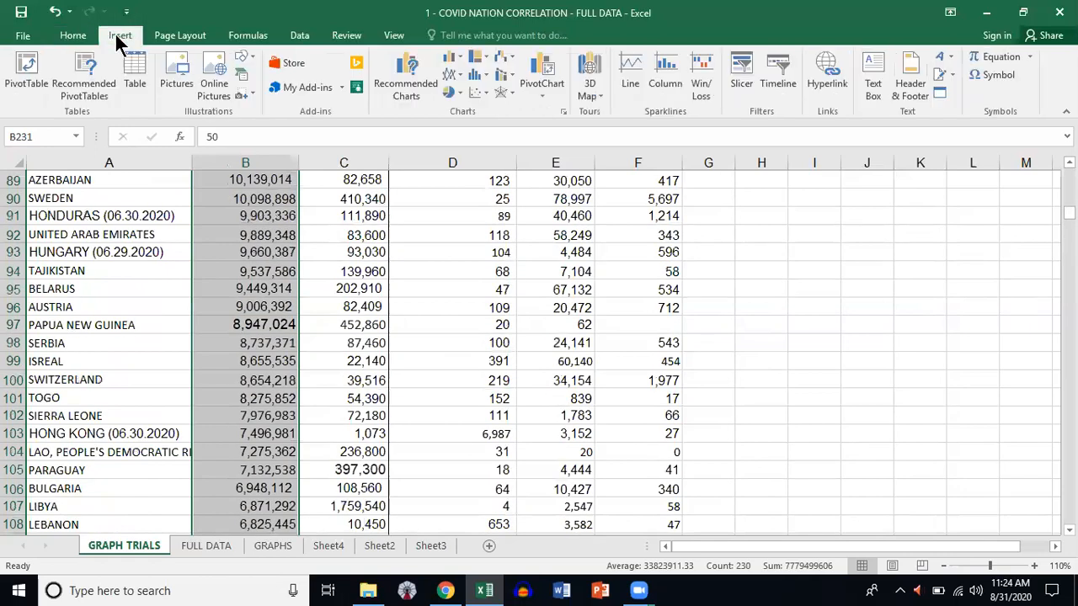
pyautogui.click(451, 75)
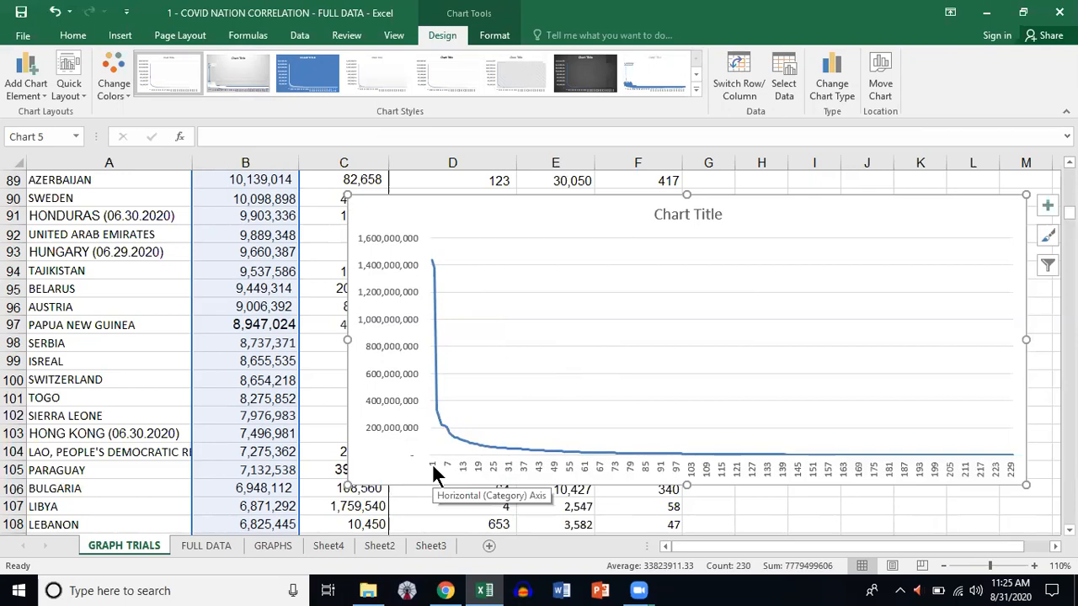
# - Move the sorted population line chart up the sheet so that it starts over column C at about row 5
pyautogui.scroll(3, 279, 251)
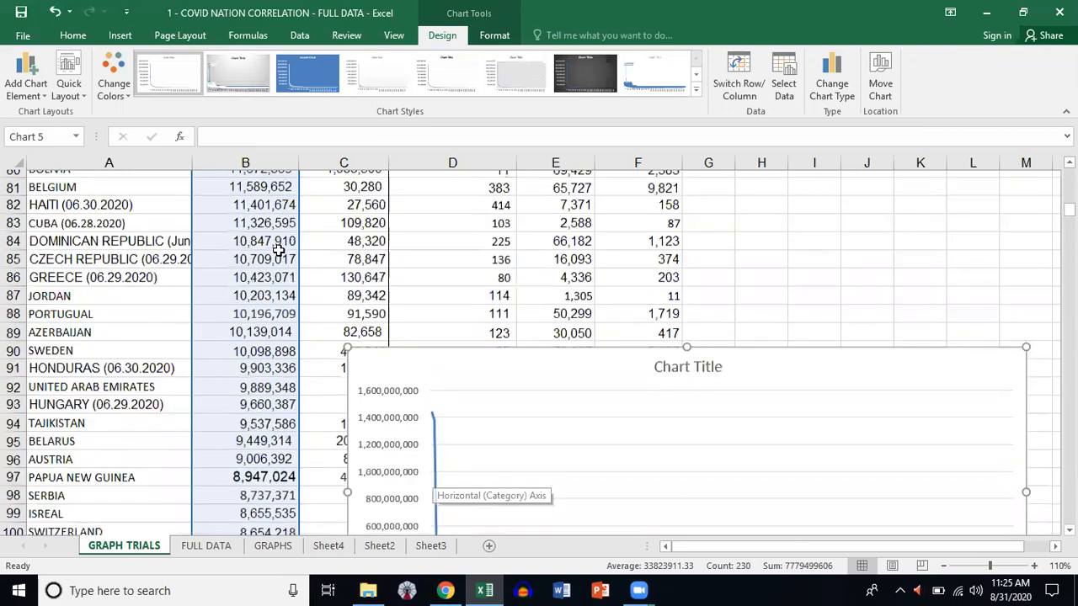
pyautogui.scroll(10, 279, 251)
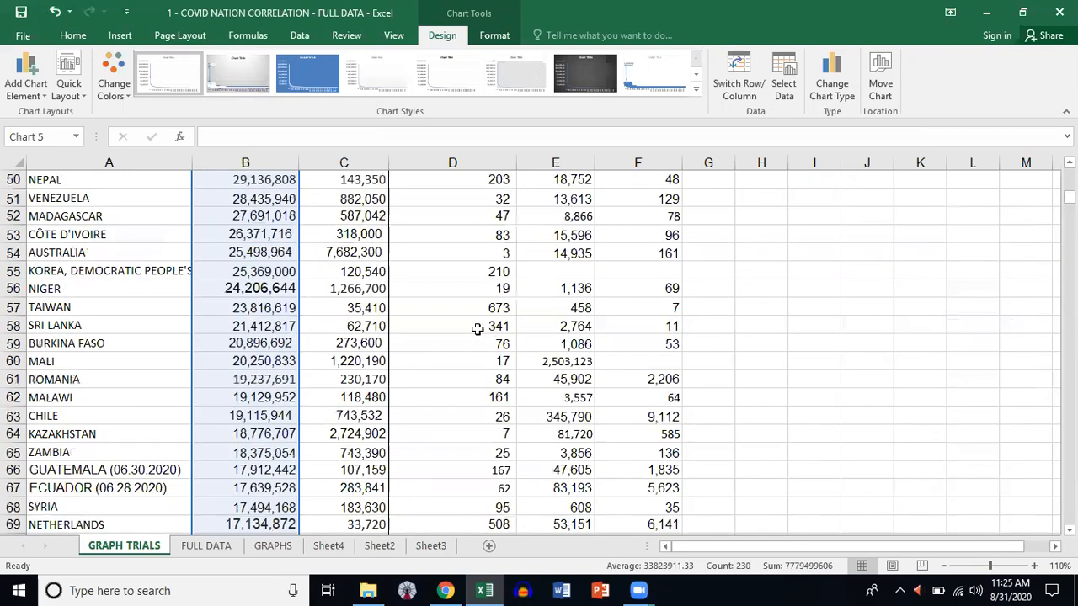
pyautogui.scroll(-2, 482, 331)
pyautogui.scroll(-10, 481, 331)
pyautogui.moveTo(450, 270); pyautogui.dragTo(429, 176)
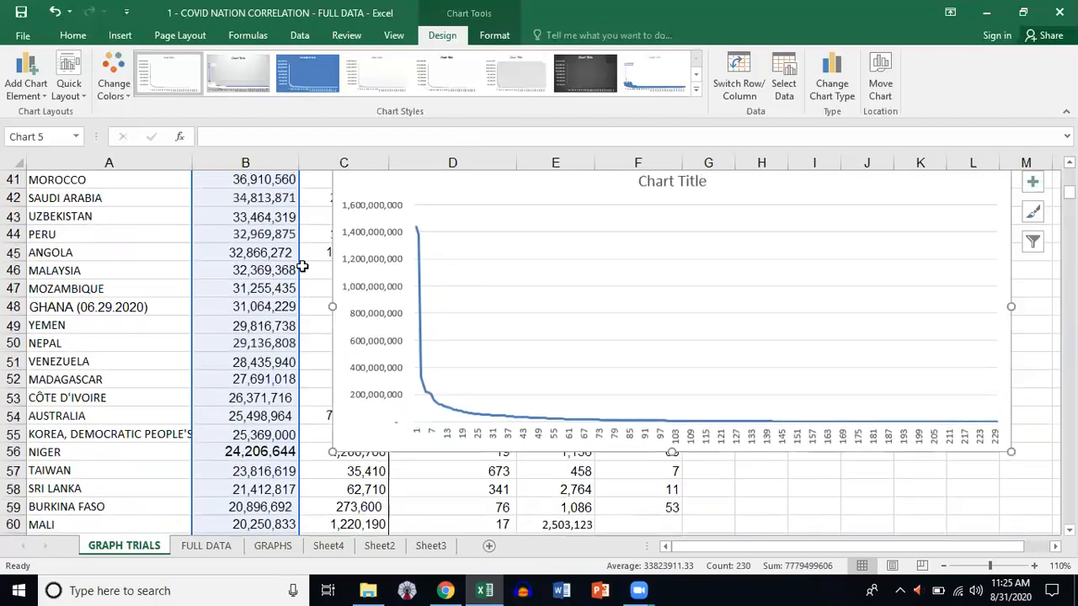
pyautogui.scroll(4, 379, 198)
pyautogui.moveTo(380, 200); pyautogui.dragTo(380, 201)
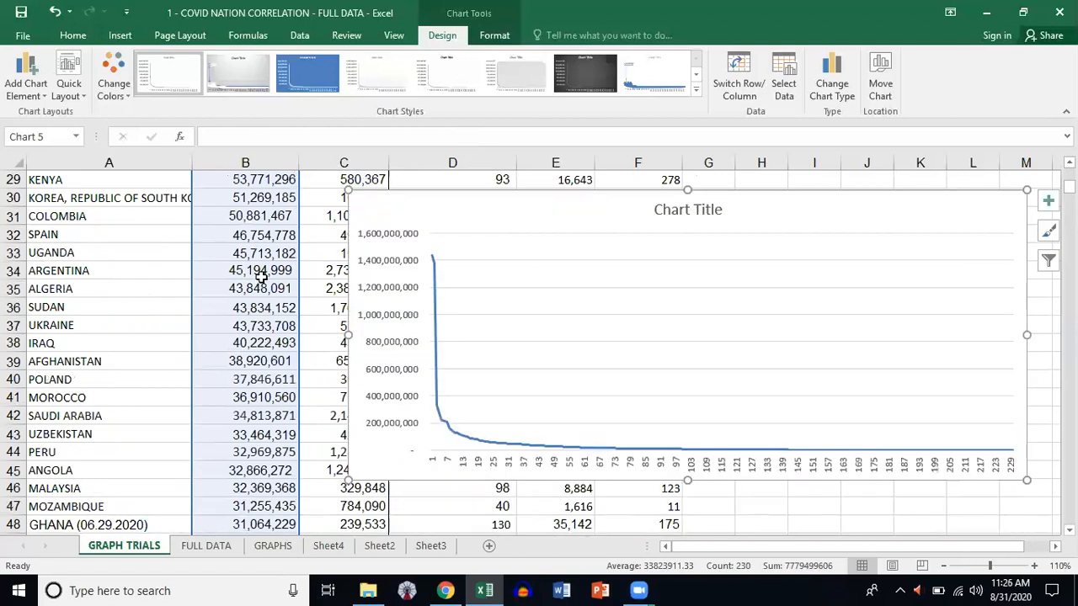
pyautogui.scroll(7, 373, 480)
pyautogui.scroll(-2, 373, 478)
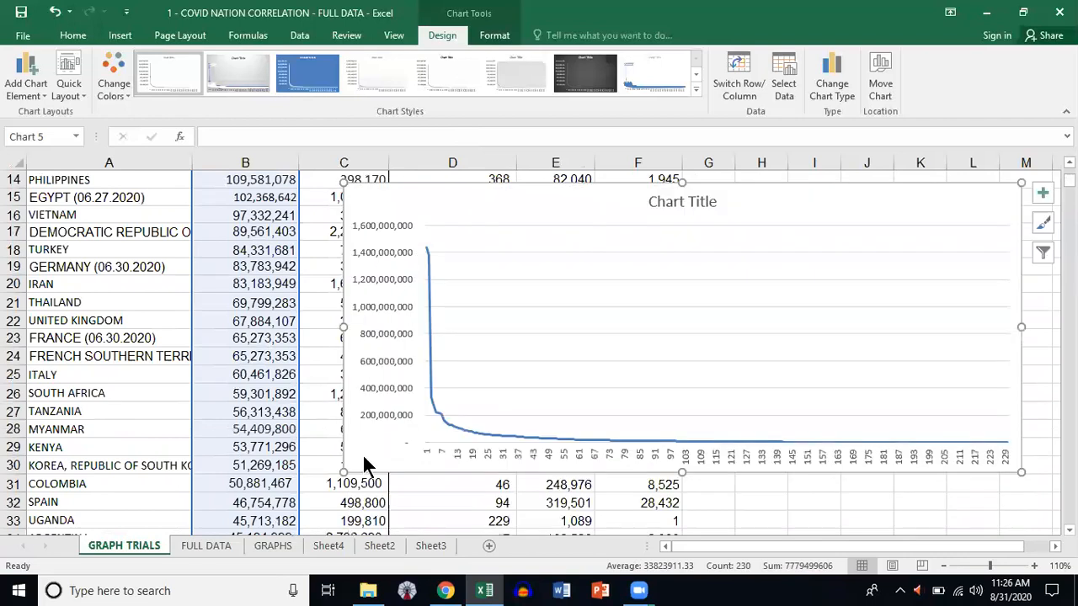
pyautogui.scroll(4, 361, 458)
pyautogui.moveTo(397, 421); pyautogui.dragTo(425, 257)
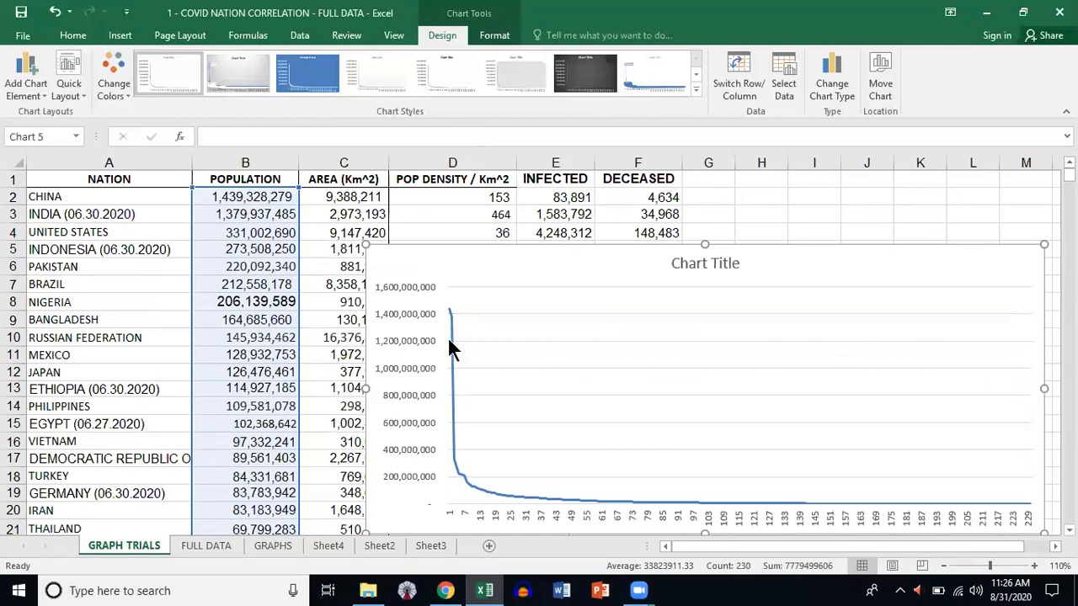
# - Enlarge the population line chart so that it extends from column A to column M and down to about row 25
pyautogui.moveTo(469, 317)
pyautogui.moveTo(453, 335)
pyautogui.scroll(-2, 534, 410)
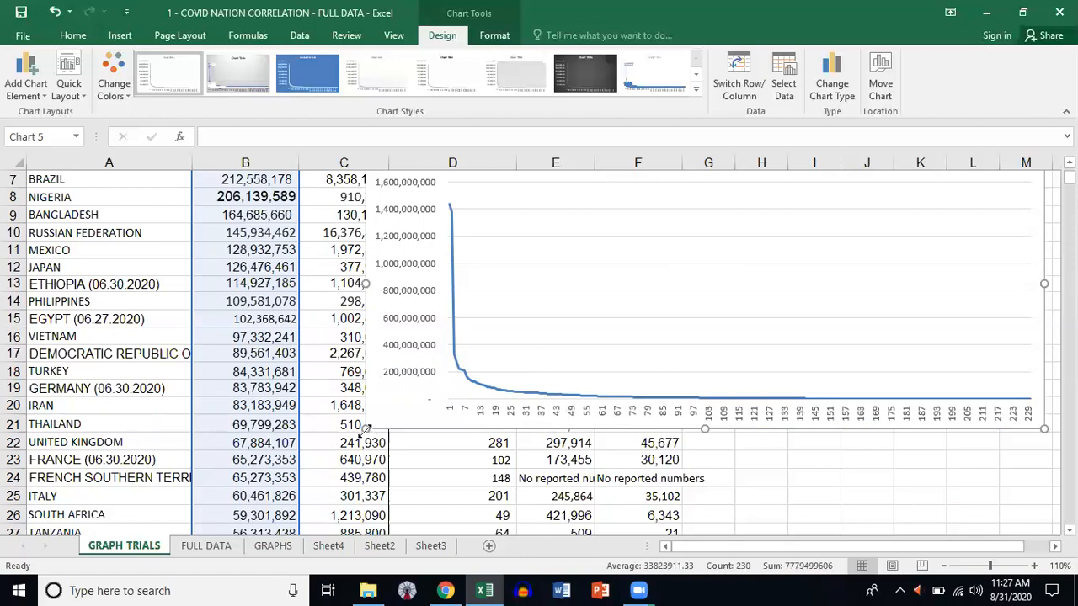
pyautogui.moveTo(365, 428); pyautogui.dragTo(108, 514)
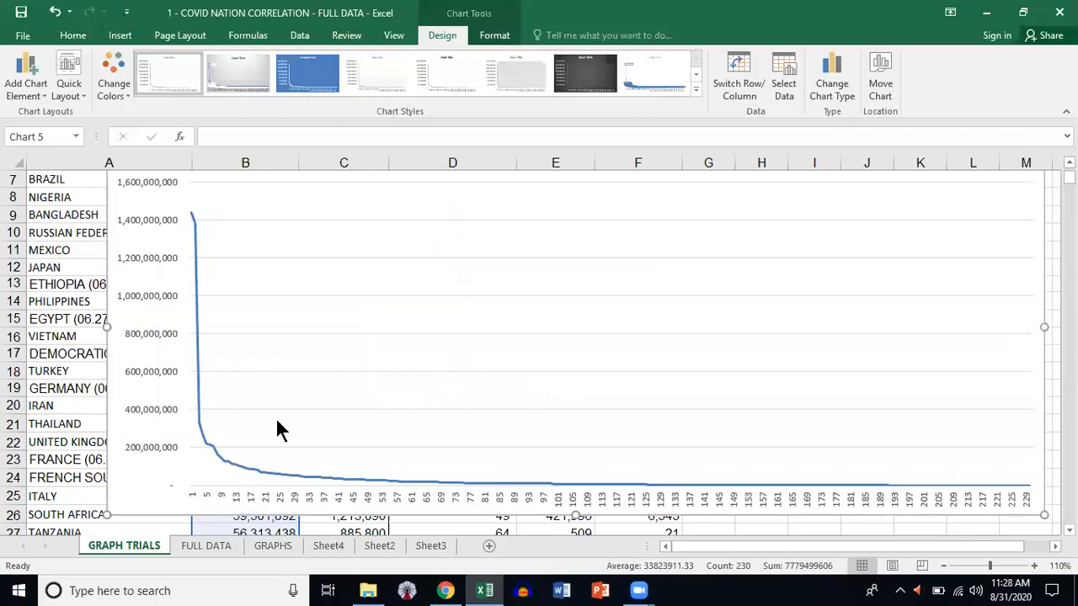
pyautogui.scroll(-1, 671, 452)
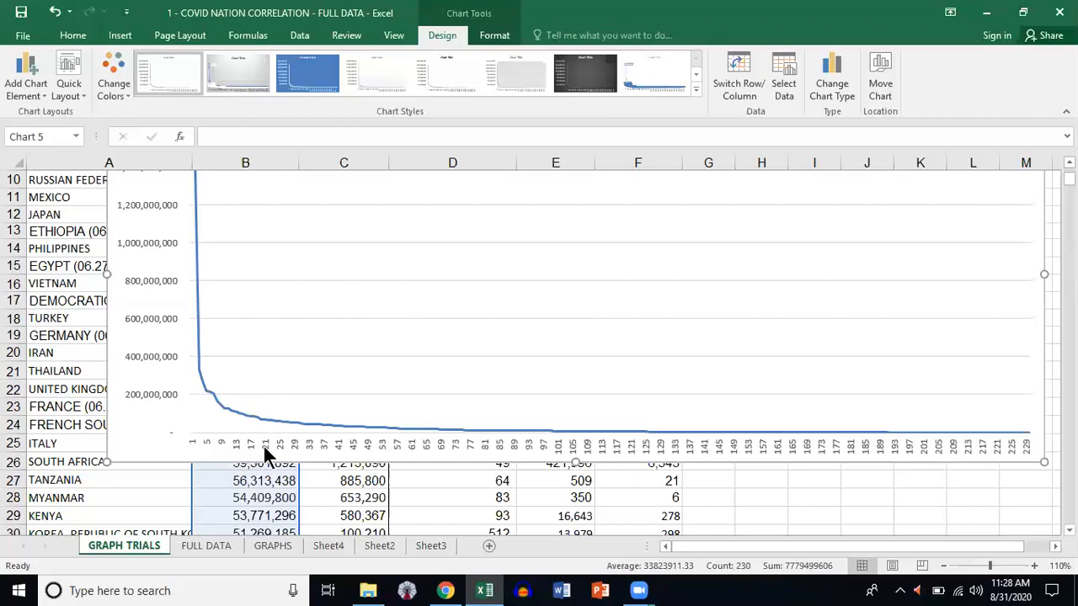
pyautogui.moveTo(277, 419)
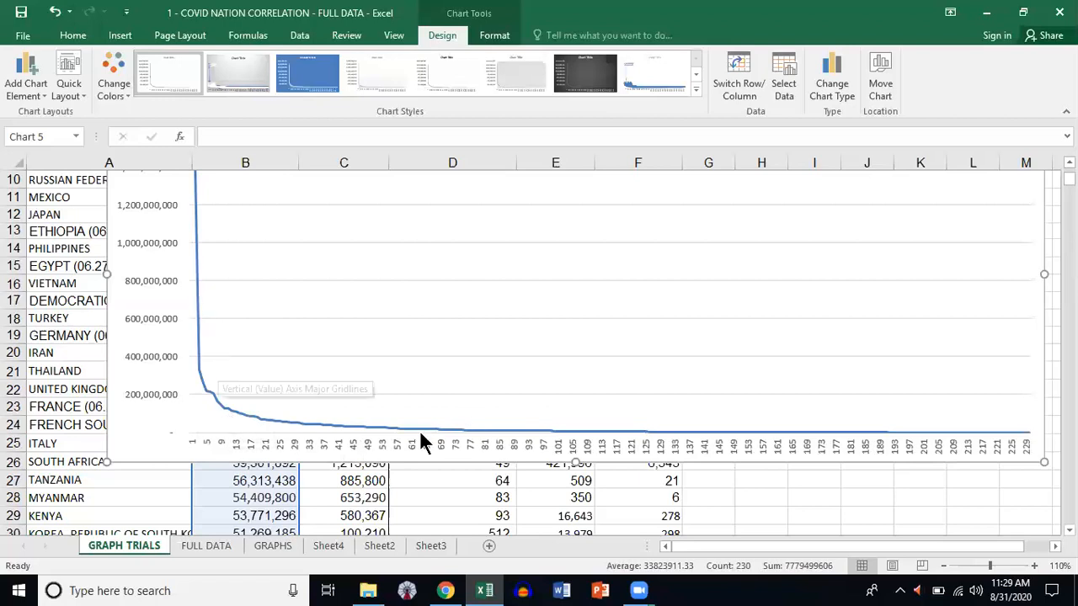
pyautogui.moveTo(421, 437)
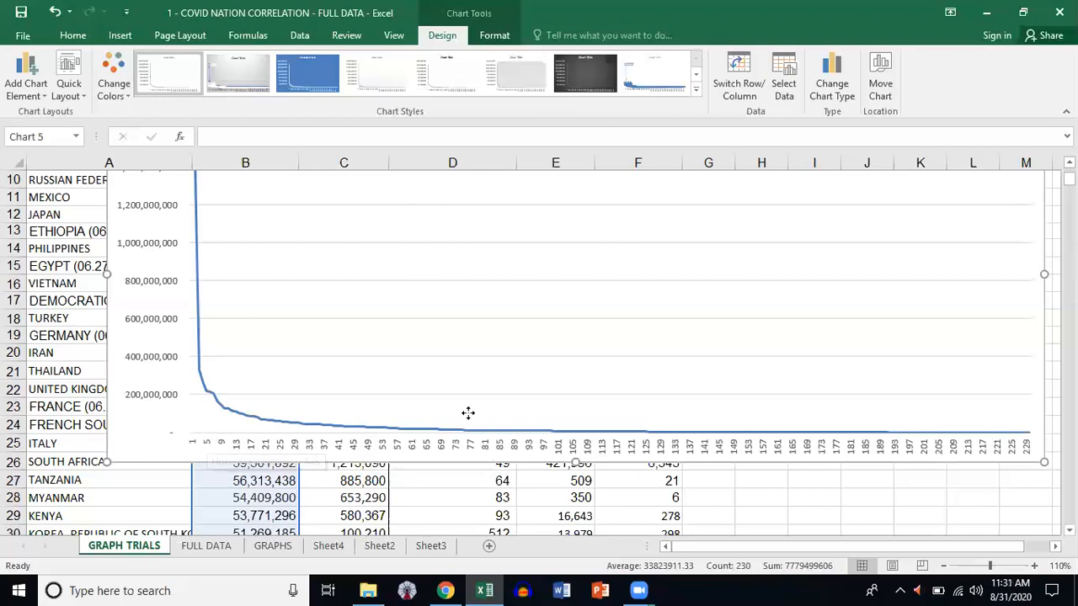
# - Move the population line chart over to start in column D, uncovering the nation, population and area columns
pyautogui.moveTo(161, 427); pyautogui.dragTo(468, 413)
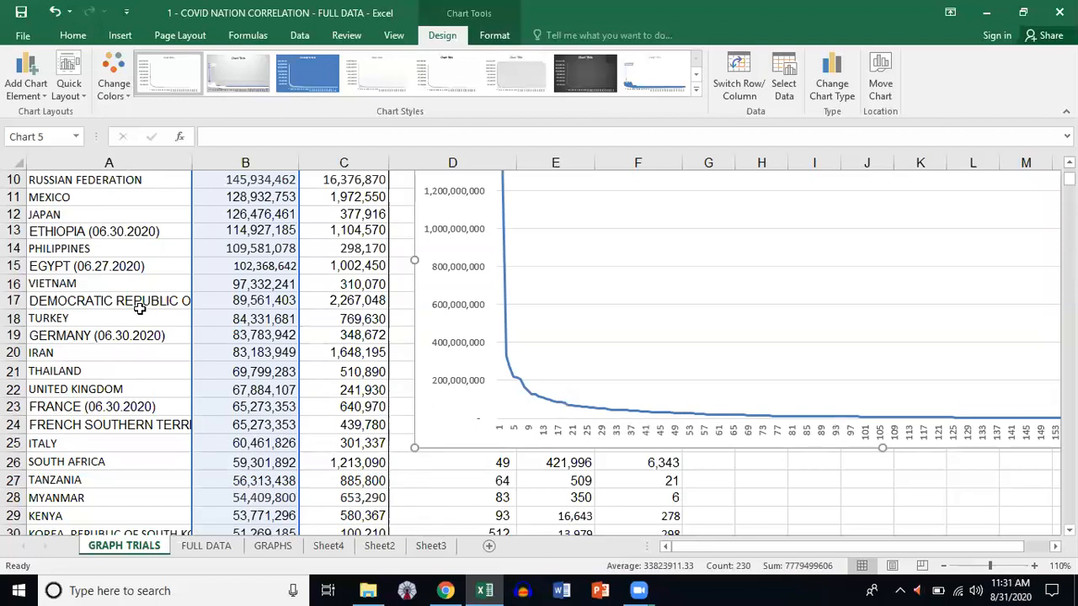
pyautogui.scroll(1, 141, 310)
pyautogui.scroll(2, 137, 341)
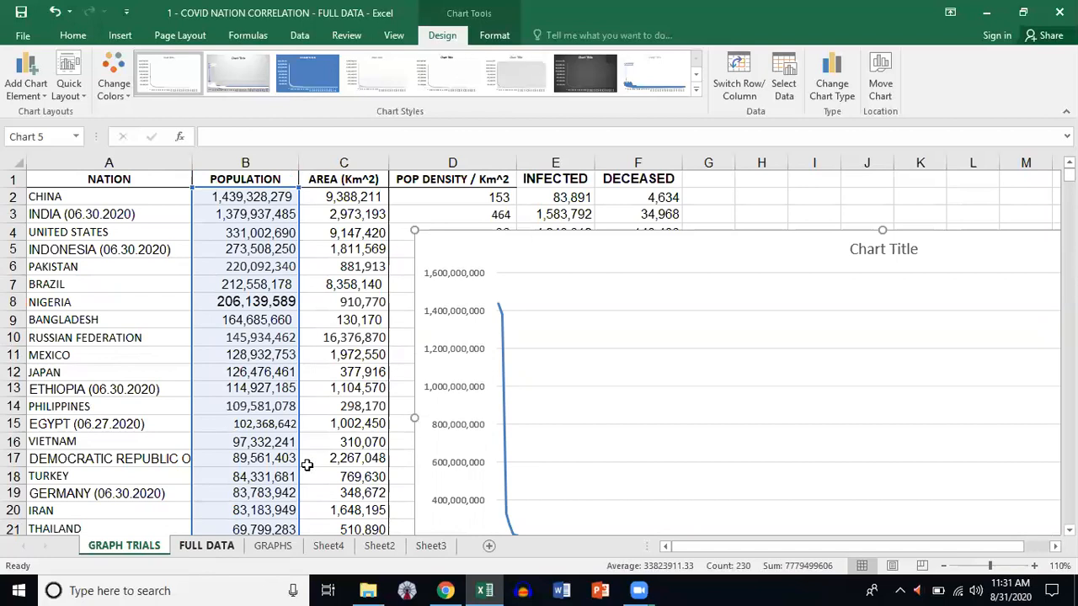
# - Open the FULL DATA sheet and examine the population densities from the top of the list down to about row 83
pyautogui.hotkey('ctrl', 'pagedown')
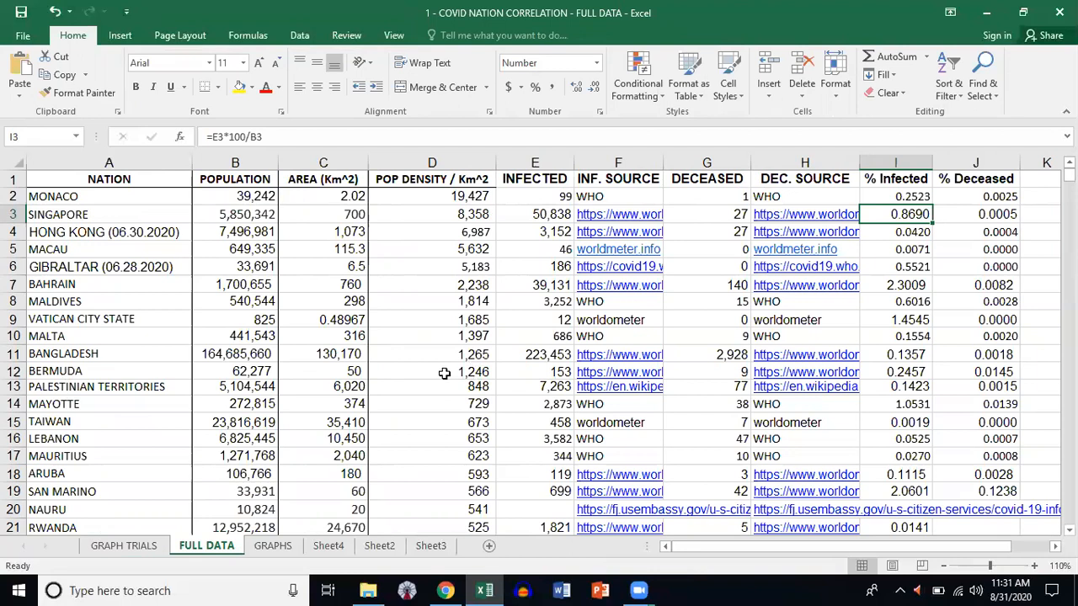
pyautogui.click(473, 374)
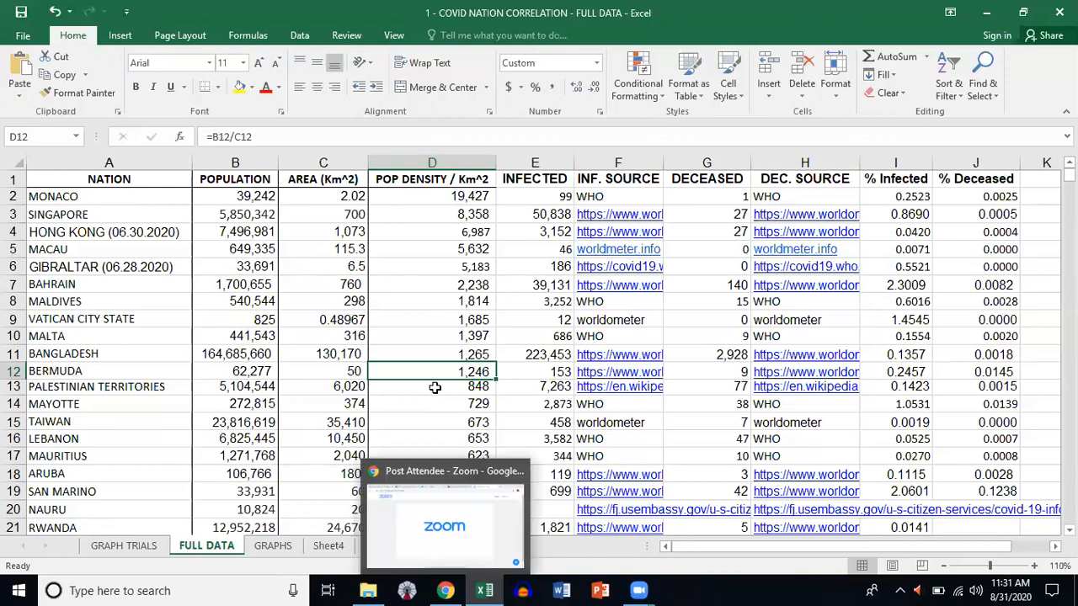
pyautogui.scroll(-1, 435, 387)
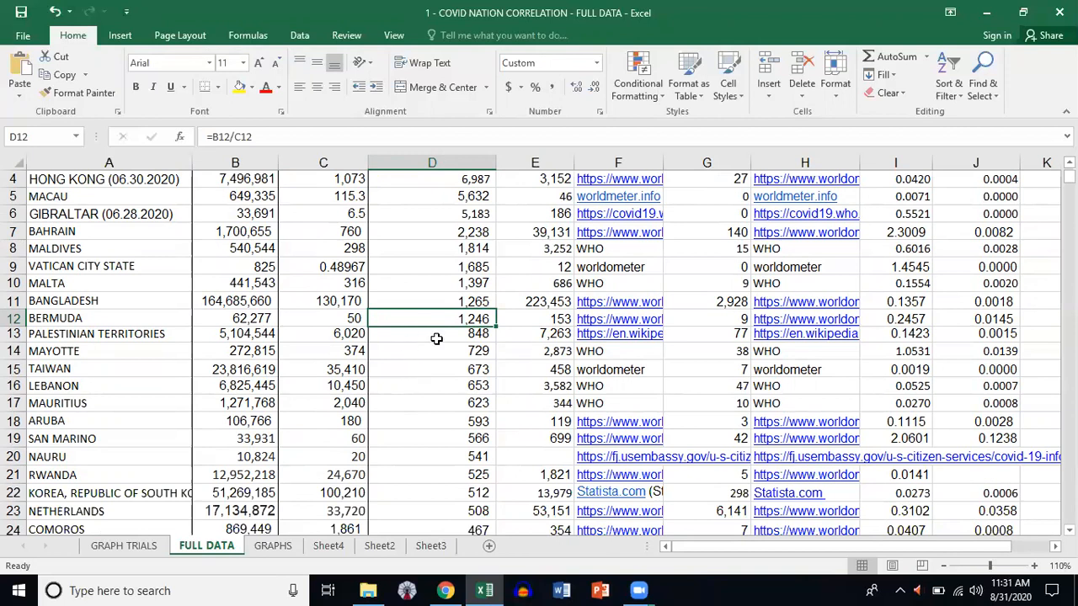
pyautogui.scroll(-6, 430, 341)
pyautogui.scroll(-9, 426, 341)
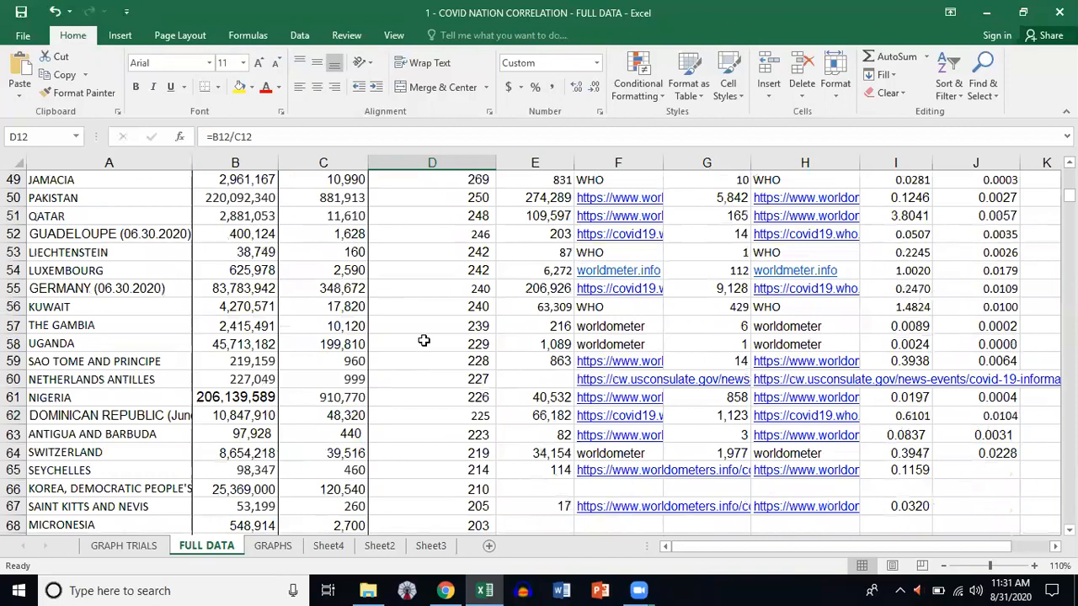
pyautogui.scroll(-5, 417, 341)
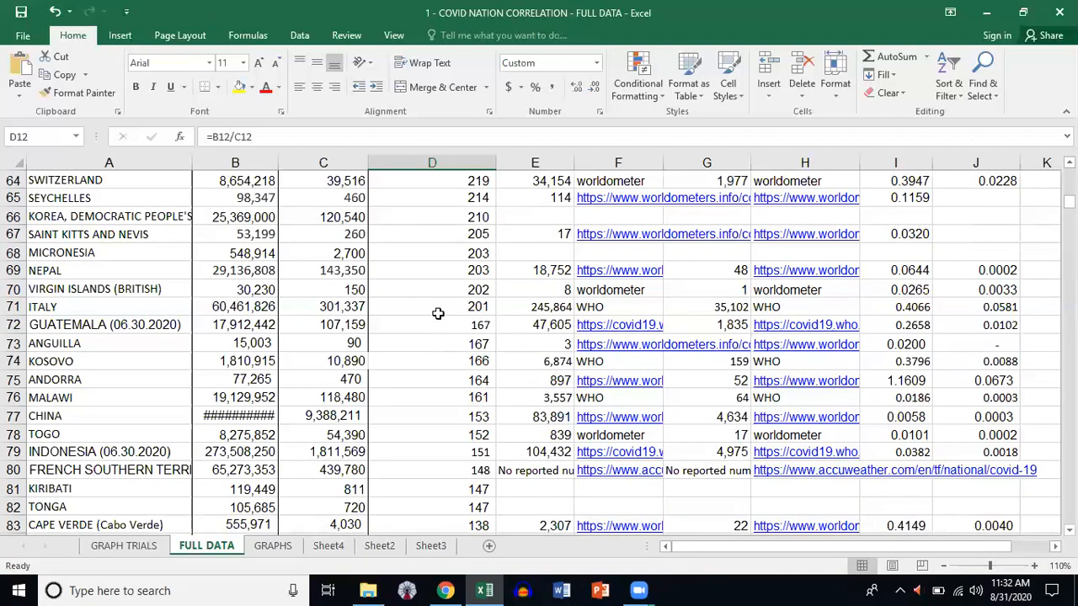
# - Open the GRAPHS sheet and shift the FULL DENSITY DISTRIBUTION chart slightly to the right
pyautogui.click(274, 546)
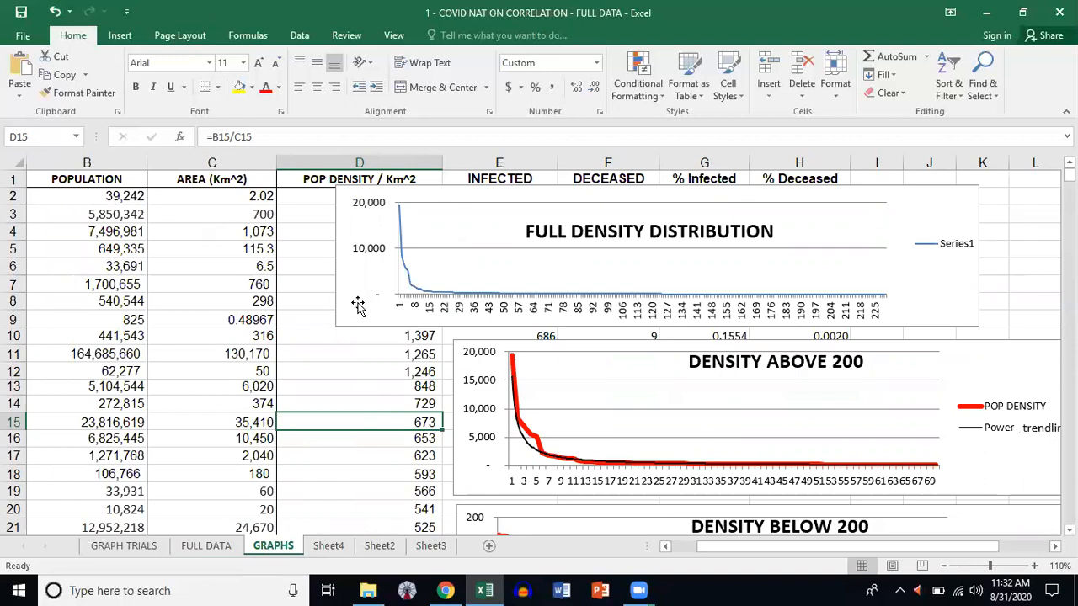
pyautogui.moveTo(360, 299); pyautogui.dragTo(364, 298)
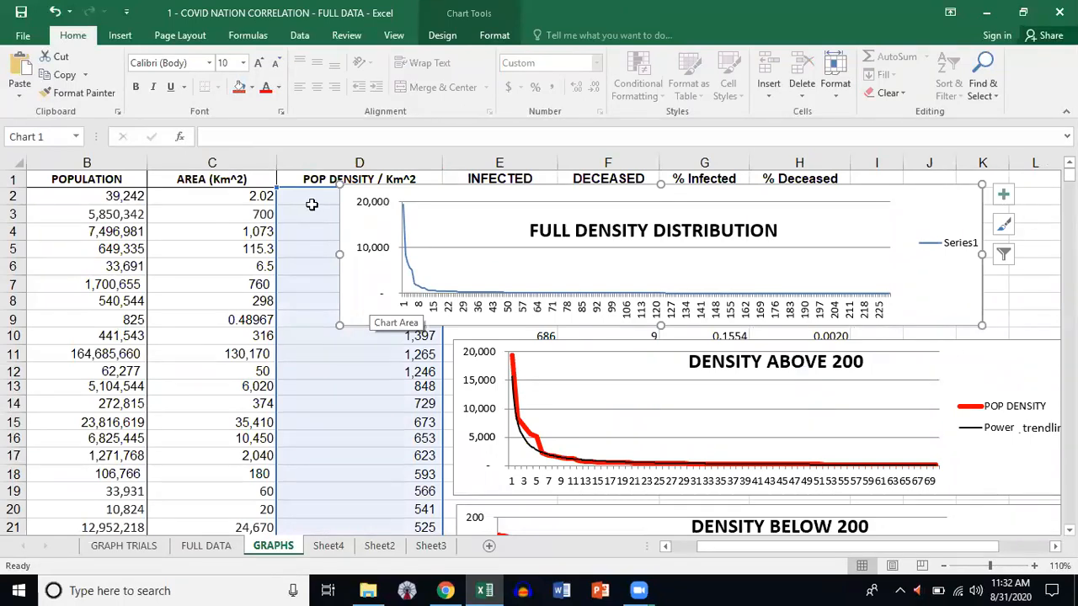
# - Shift the FULL DENSITY DISTRIBUTION chart down to about row 9, uncovering the first density values in column D
pyautogui.moveTo(461, 230); pyautogui.dragTo(484, 238)
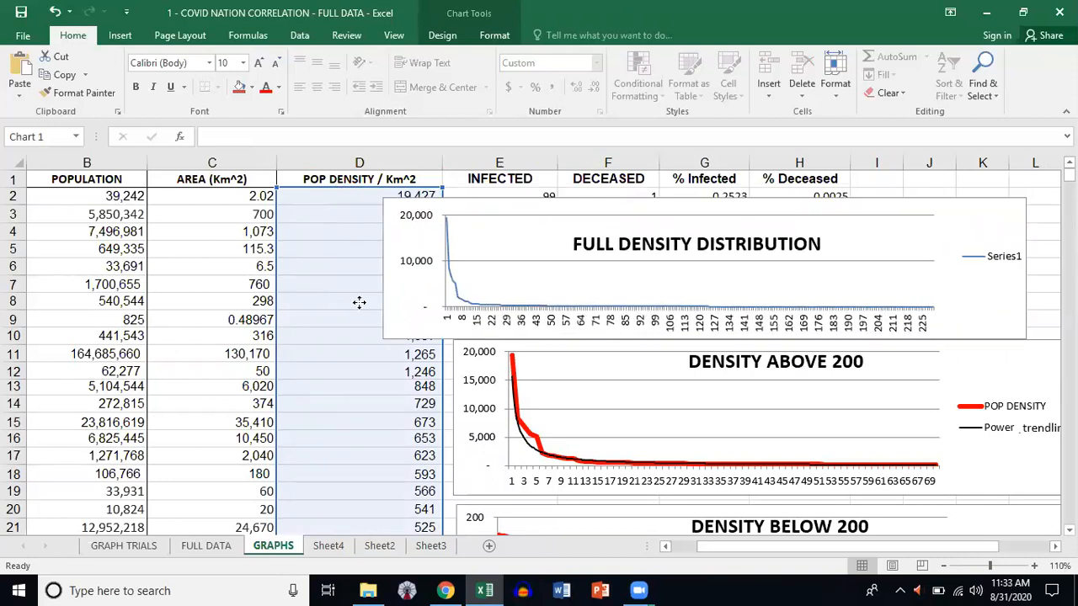
pyautogui.moveTo(414, 224); pyautogui.dragTo(454, 219)
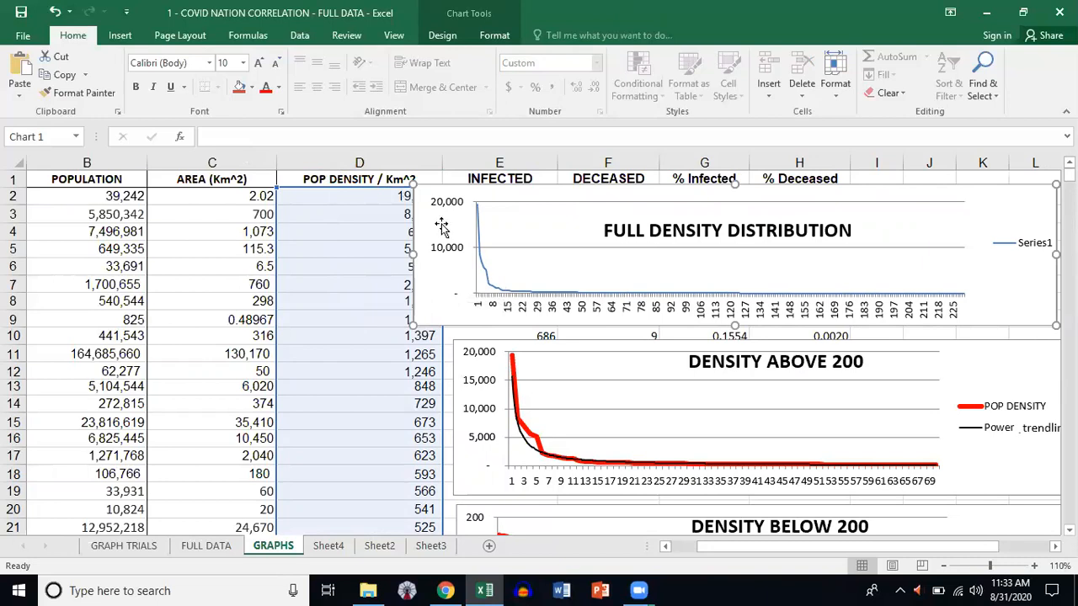
pyautogui.moveTo(427, 283); pyautogui.dragTo(460, 377)
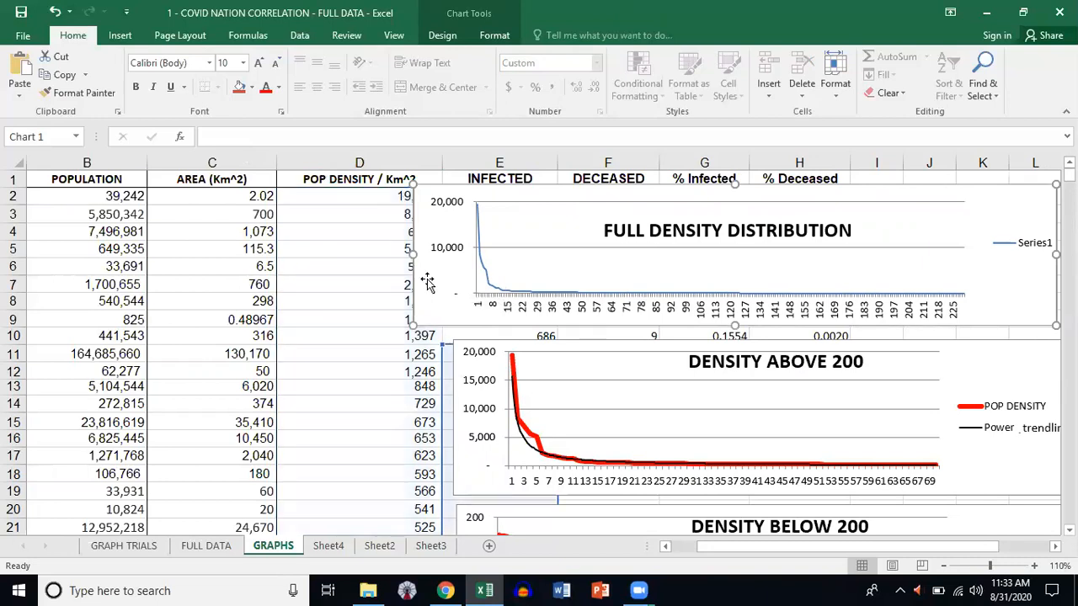
pyautogui.moveTo(427, 282); pyautogui.dragTo(412, 411)
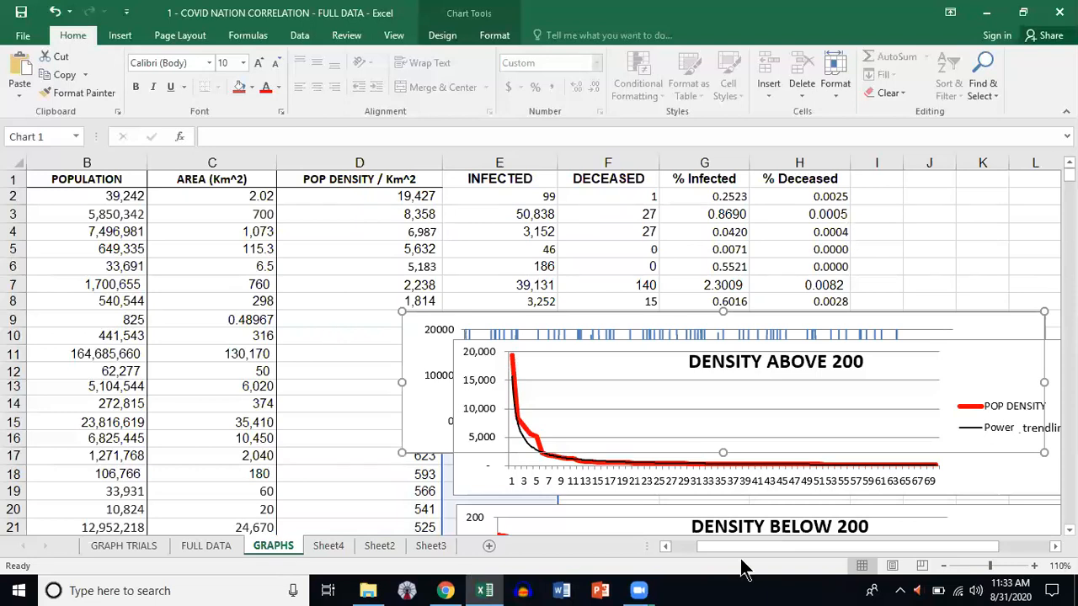
# - Narrow the NATION column and the POP DENSITY / Km^2 column slightly
pyautogui.click(681, 546)
pyautogui.moveTo(235, 160); pyautogui.dragTo(199, 166)
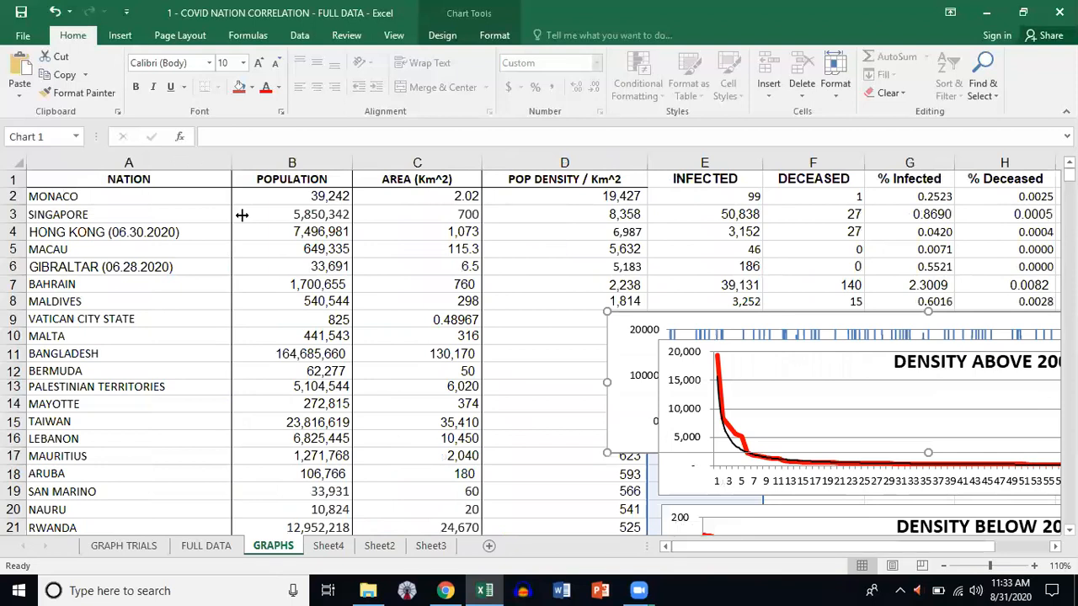
pyautogui.moveTo(613, 162)
pyautogui.mouseDown()
pyautogui.moveTo(582, 161)
pyautogui.moveTo(597, 161)
pyautogui.mouseUp()
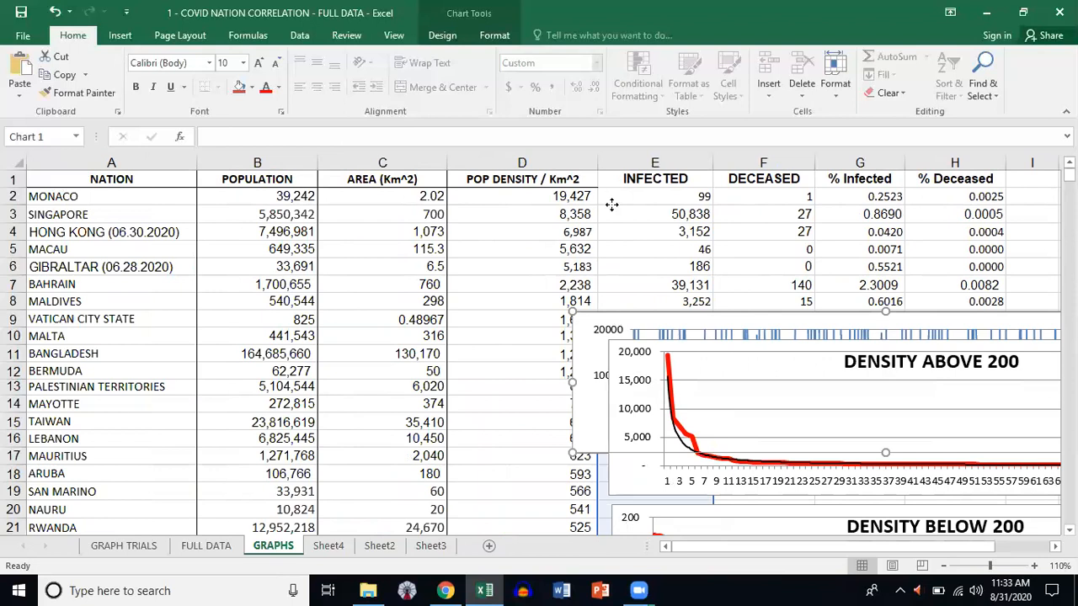
# - Move the FULL DENSITY DISTRIBUTION chart back up to row 2 and review the density column down to about row 134
pyautogui.moveTo(611, 205); pyautogui.dragTo(608, 209)
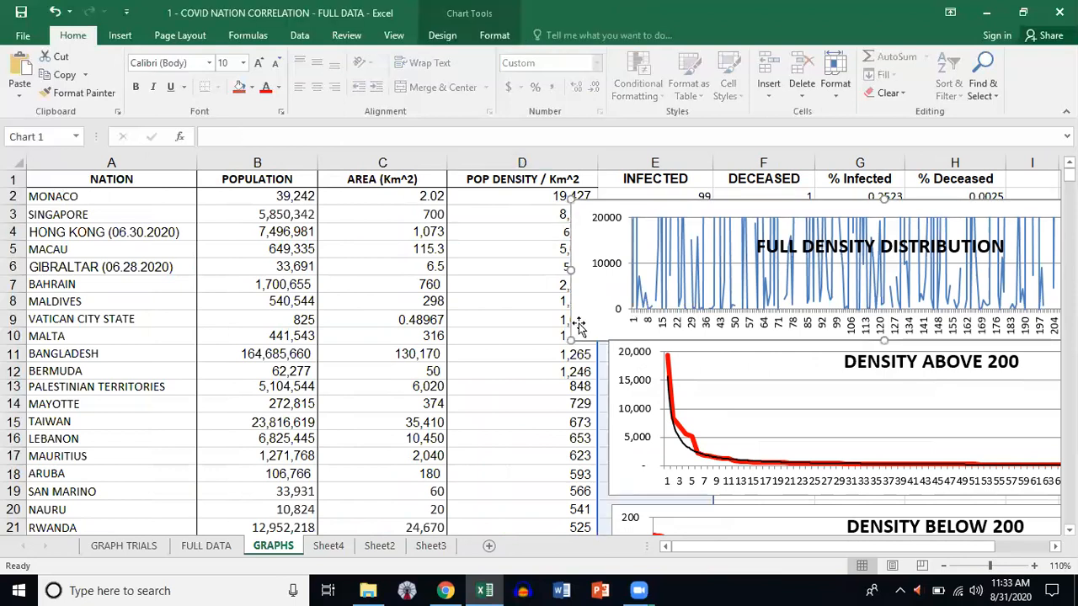
pyautogui.moveTo(607, 390); pyautogui.dragTo(583, 204)
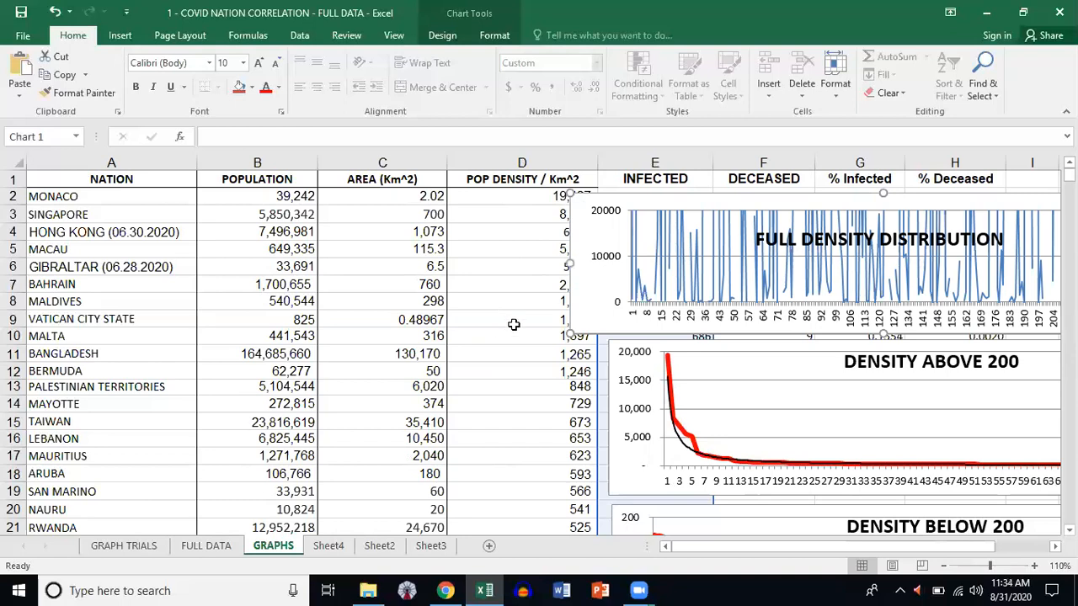
pyautogui.scroll(-16, 514, 325)
pyautogui.scroll(-20, 512, 325)
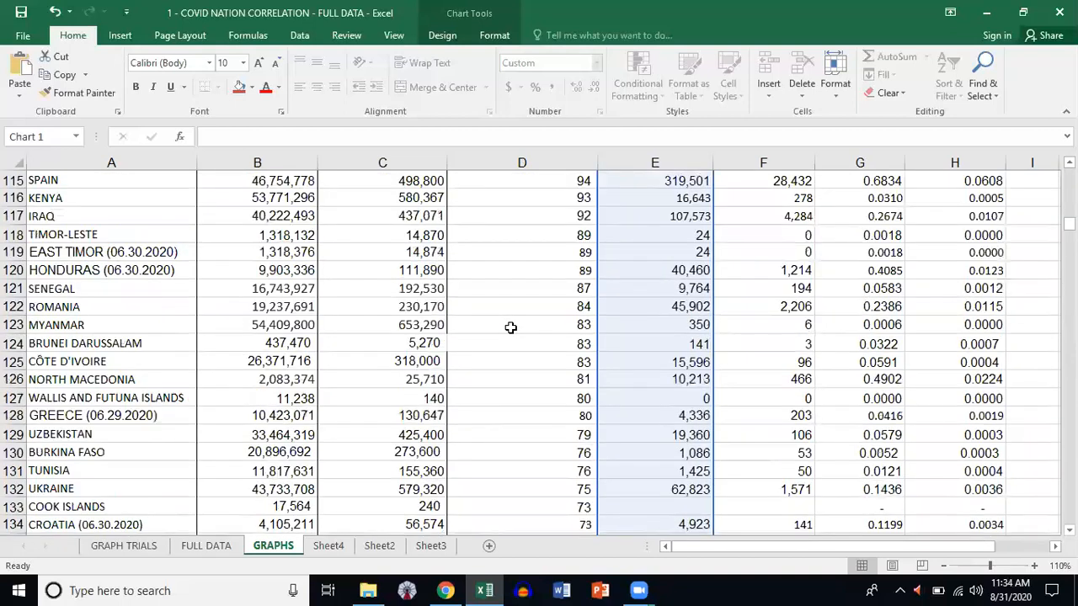
pyautogui.scroll(20, 522, 230)
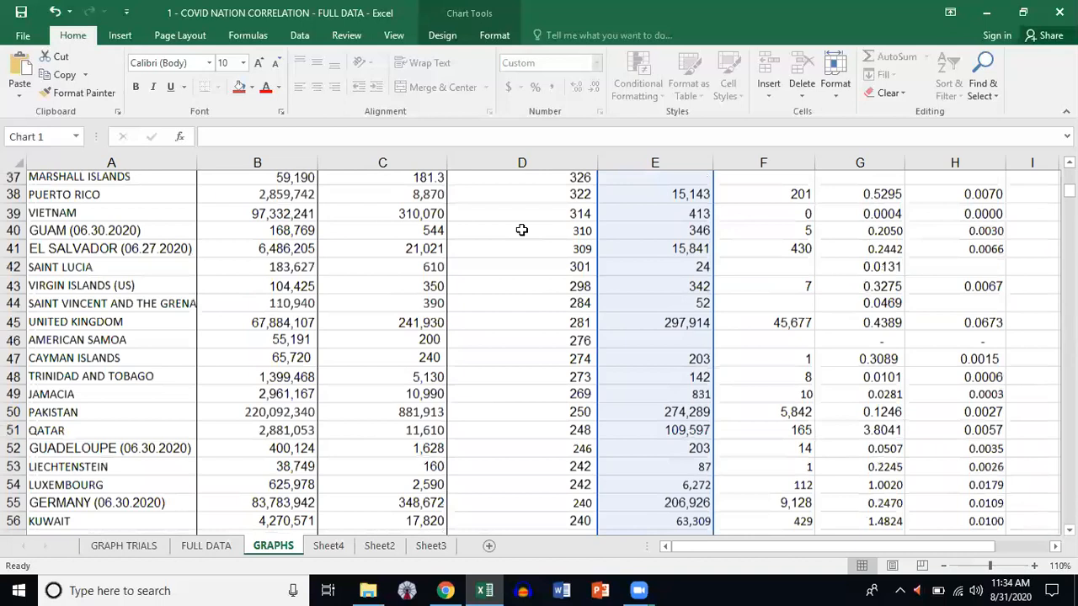
pyautogui.scroll(12, 597, 359)
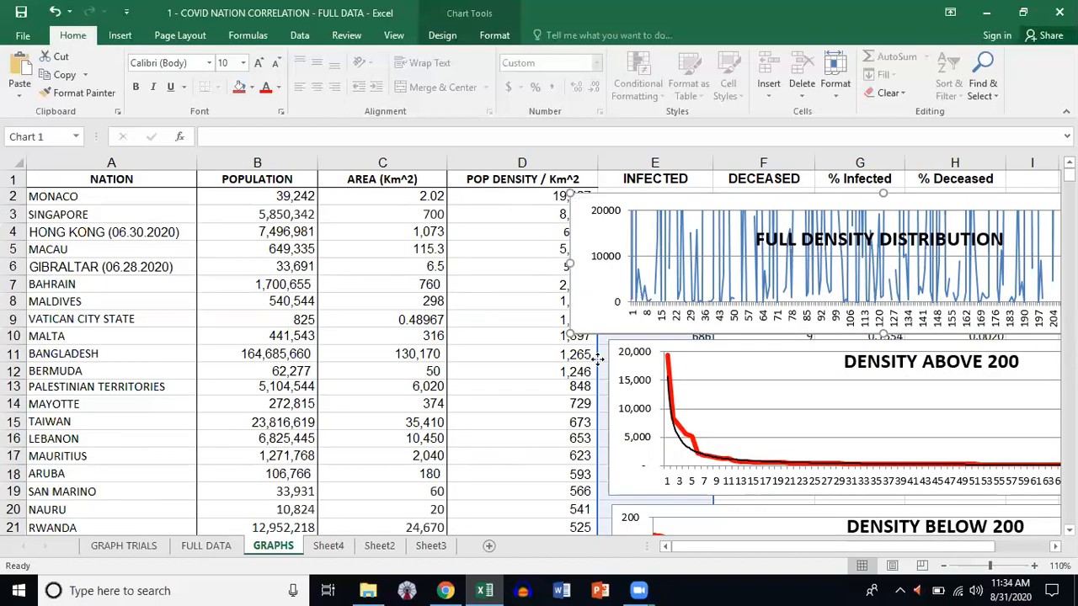
# - Shift the FULL DENSITY DISTRIBUTION chart's data range back to column D starting at D2, and place the chart at the upper part of column E
pyautogui.press('Delete')
pyautogui.click(615, 345)
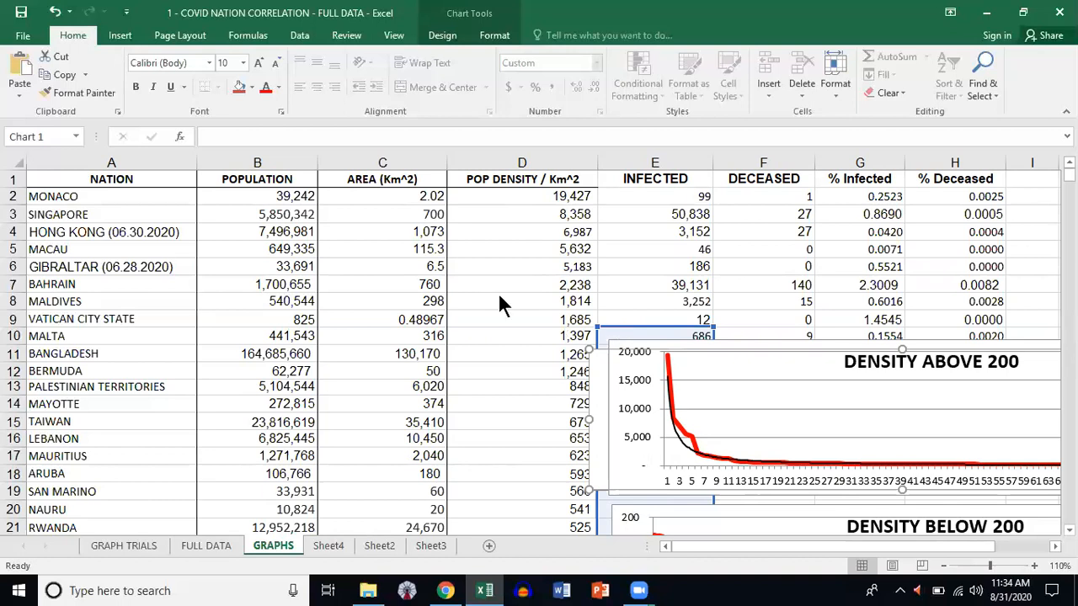
pyautogui.moveTo(480, 186); pyautogui.dragTo(475, 214)
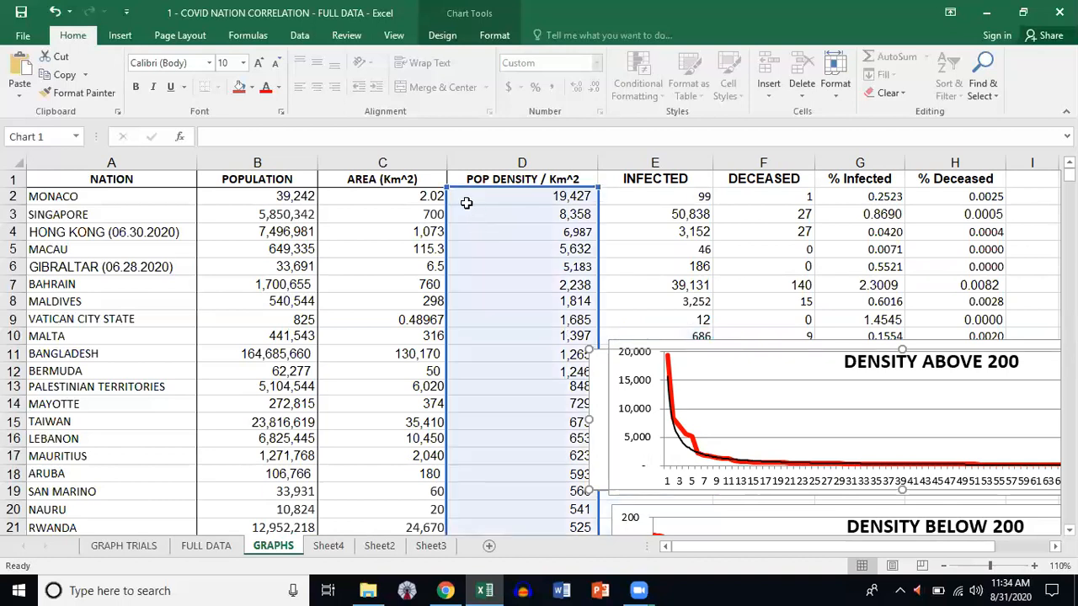
pyautogui.moveTo(596, 376); pyautogui.dragTo(621, 232)
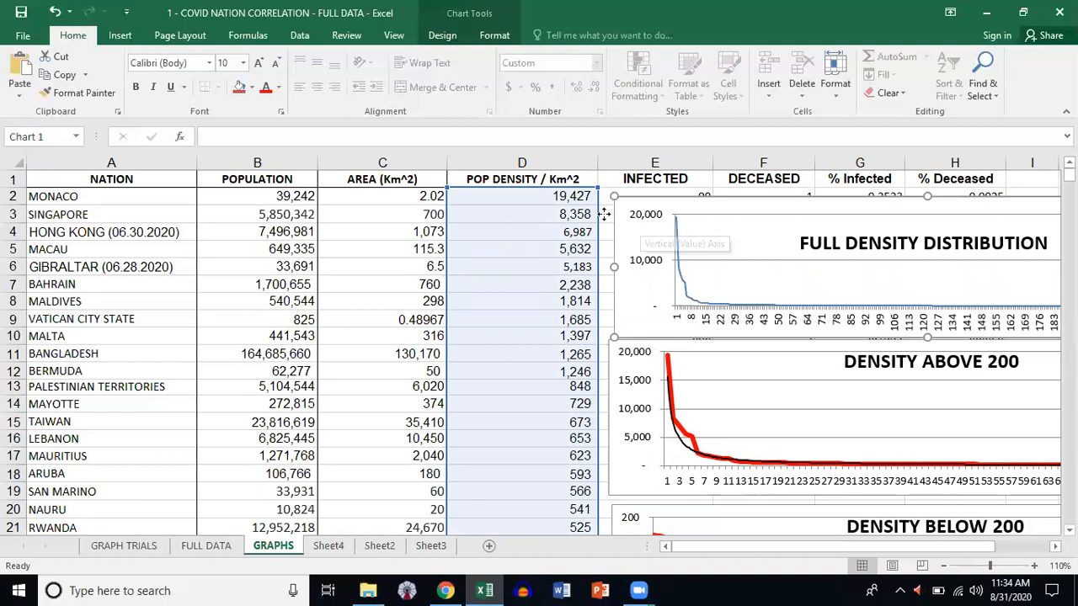
# - Enlarge the FULL DENSITY DISTRIBUTION chart and position it over columns B to H at the top, nudging the DENSITY ABOVE 200 chart down
pyautogui.moveTo(618, 202); pyautogui.dragTo(592, 198)
pyautogui.moveTo(356, 206); pyautogui.dragTo(186, 218)
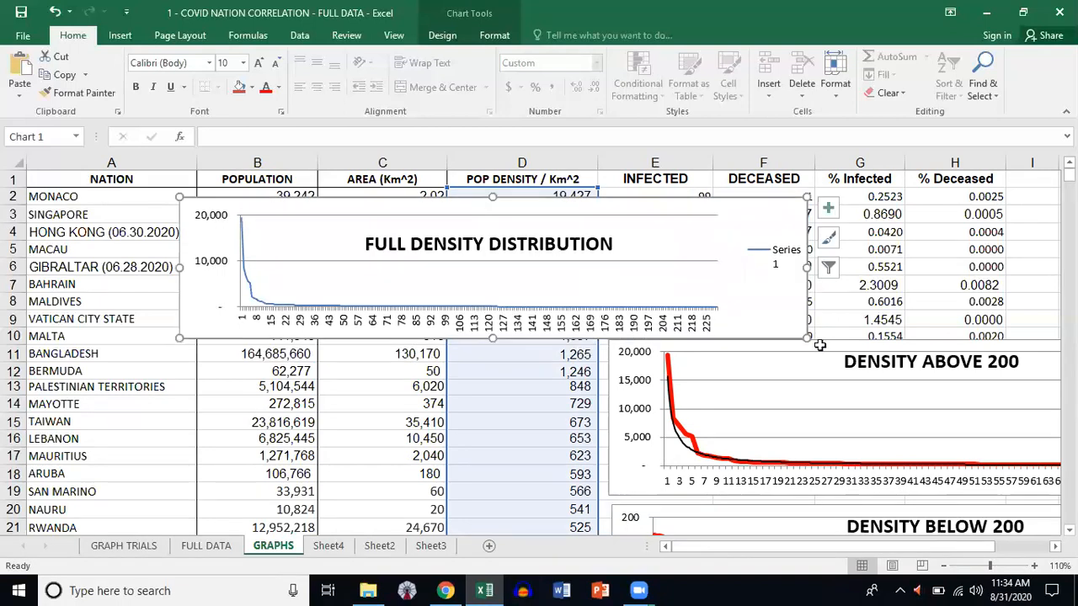
pyautogui.moveTo(820, 345); pyautogui.dragTo(830, 368)
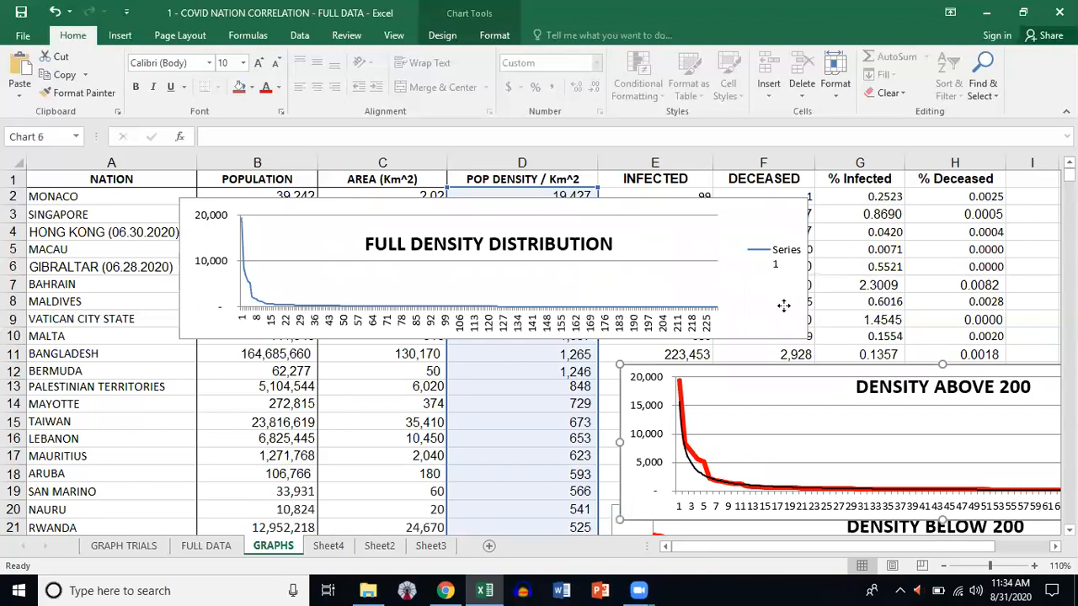
pyautogui.click(804, 338)
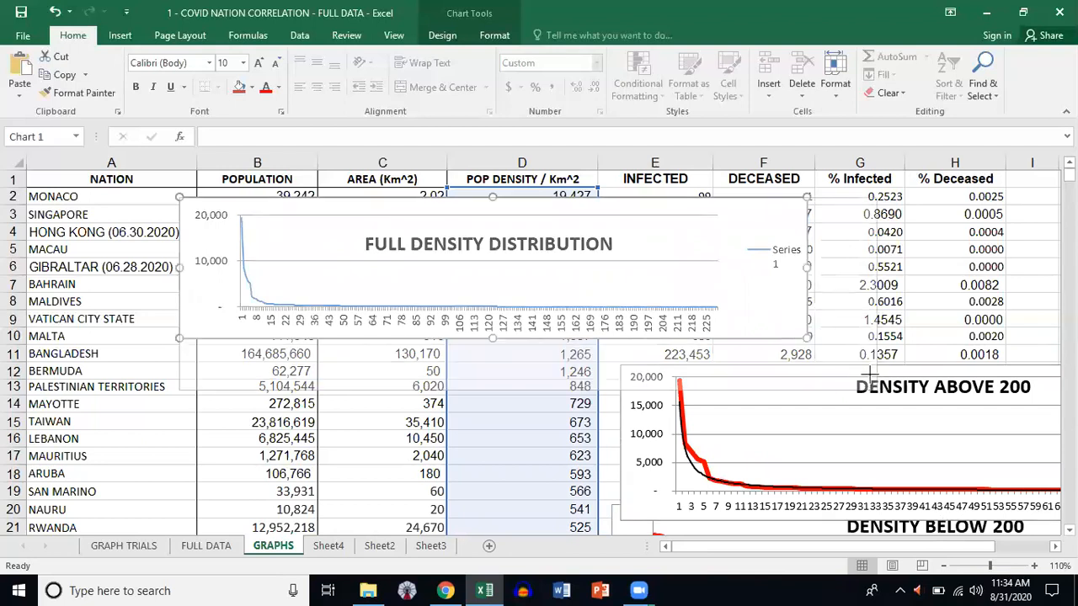
pyautogui.moveTo(869, 373); pyautogui.dragTo(869, 373)
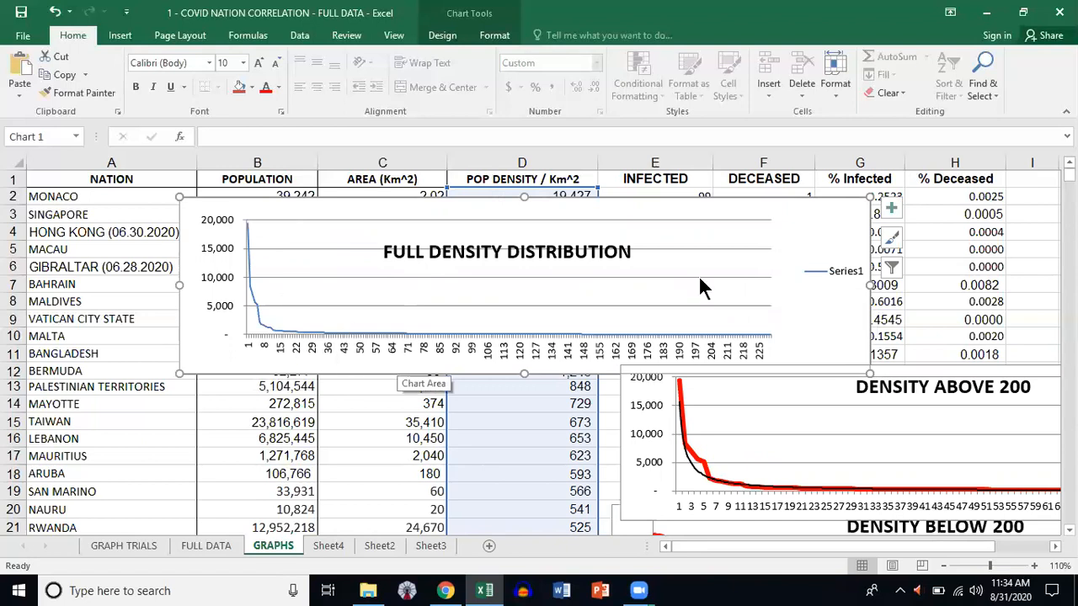
pyautogui.moveTo(839, 222); pyautogui.dragTo(962, 195)
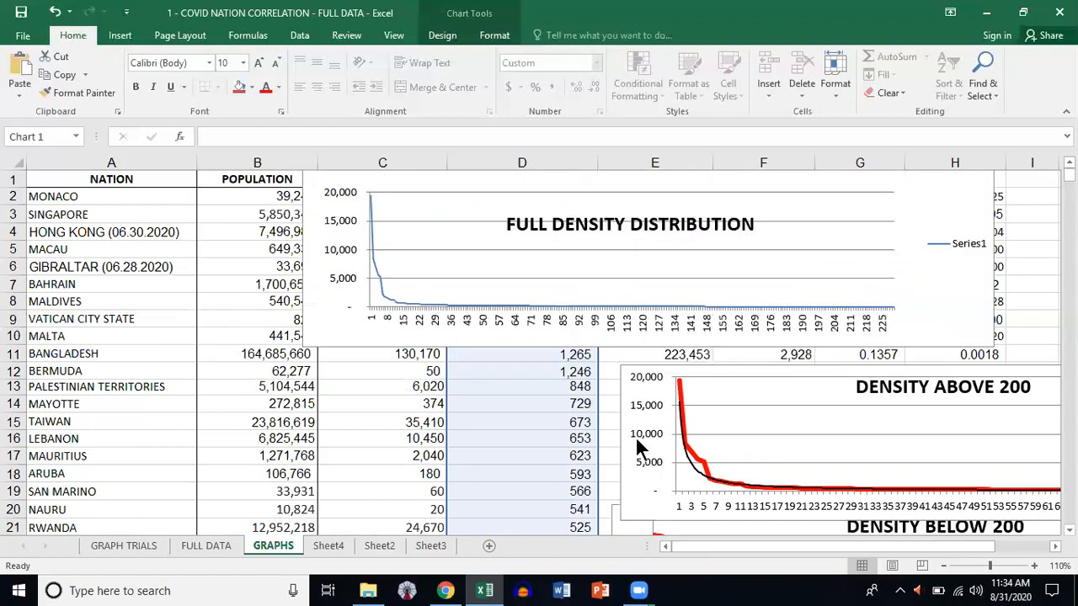
# - Move the DENSITY ABOVE 200 chart over to column B and enlarge it to reach column H and about row 16
pyautogui.moveTo(637, 410); pyautogui.dragTo(107, 301)
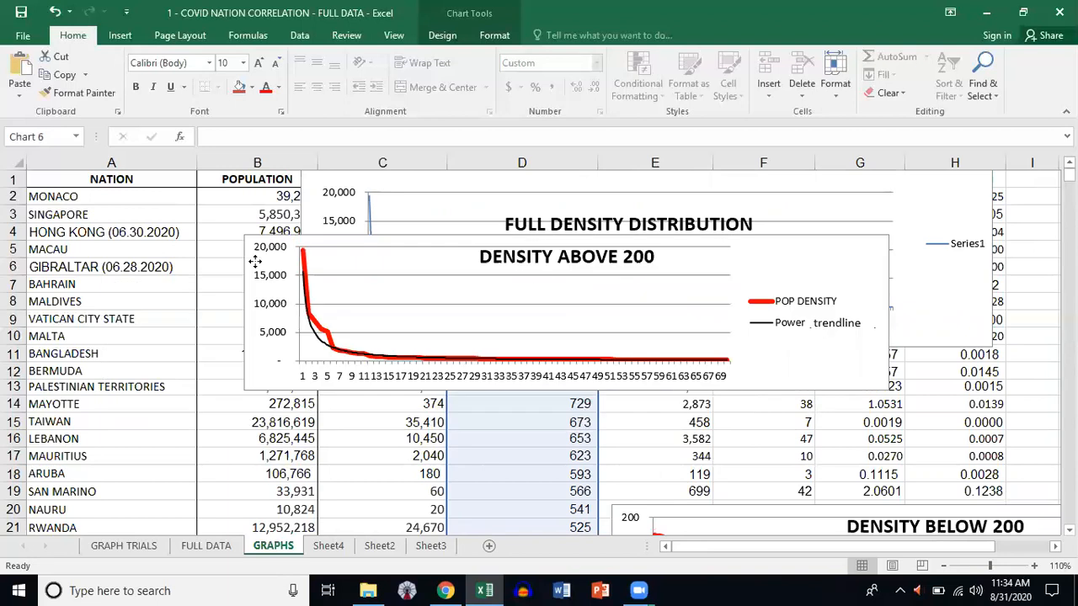
pyautogui.click(536, 271)
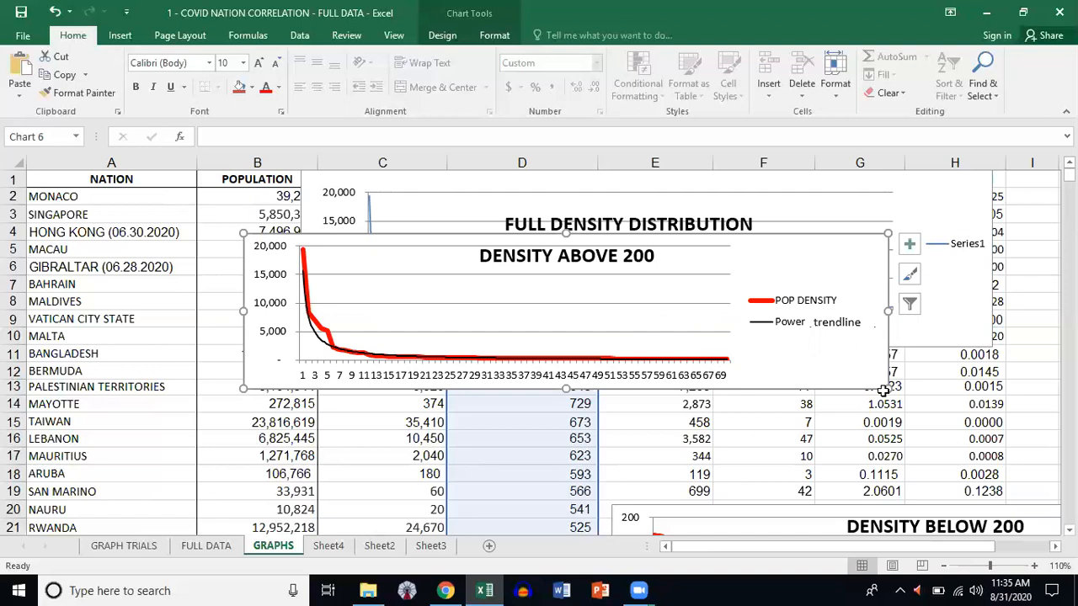
pyautogui.moveTo(886, 390); pyautogui.dragTo(936, 438)
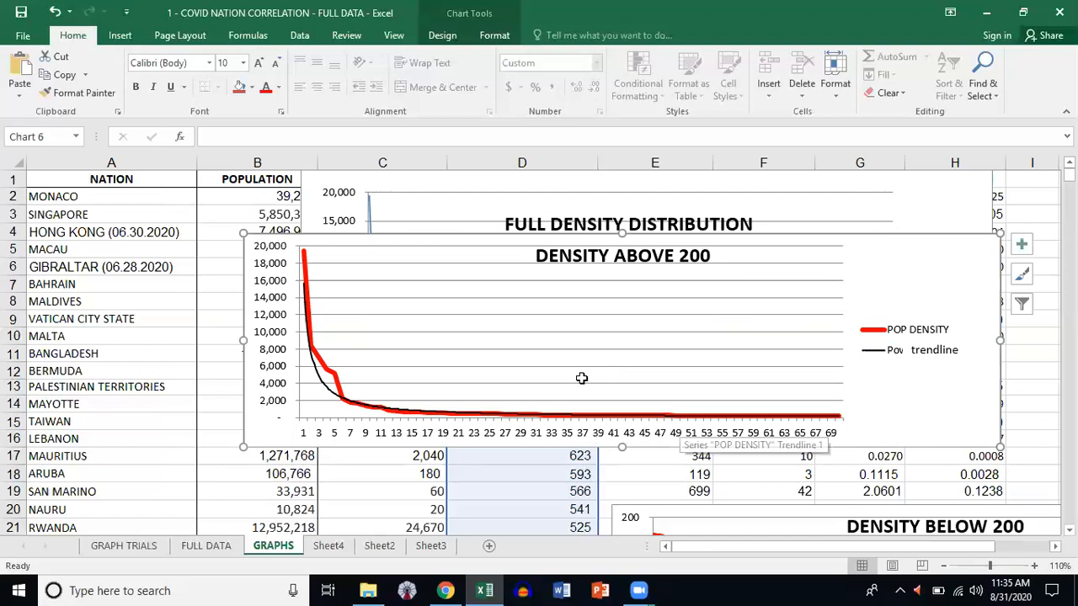
# - Move the DENSITY BELOW 200 chart to the left and enlarge it to span columns A to I, about rows 16 to 27
pyautogui.scroll(-3, 437, 418)
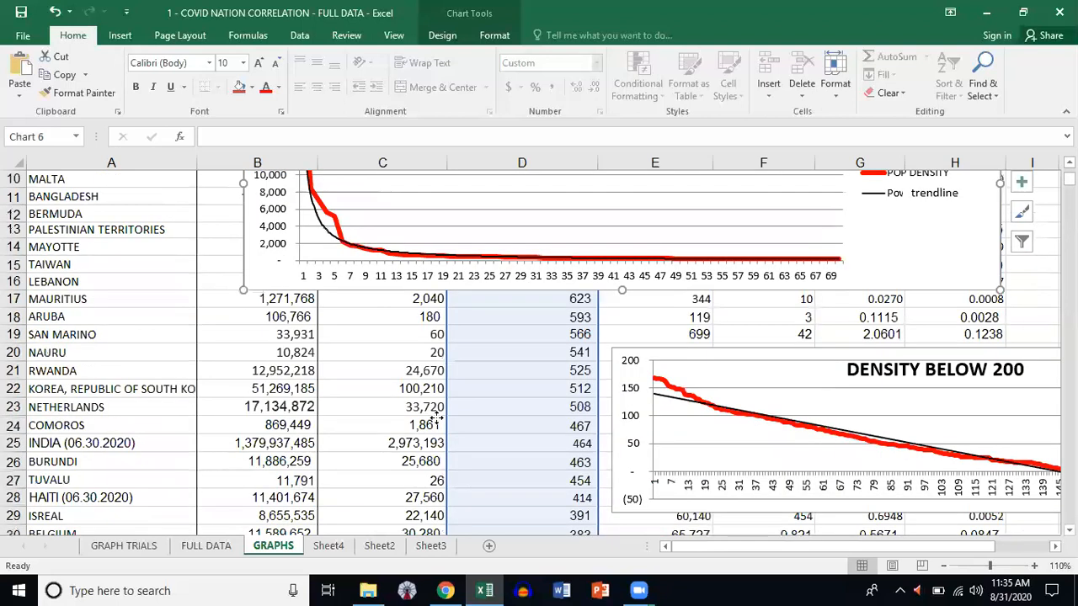
pyautogui.moveTo(618, 410); pyautogui.dragTo(396, 410)
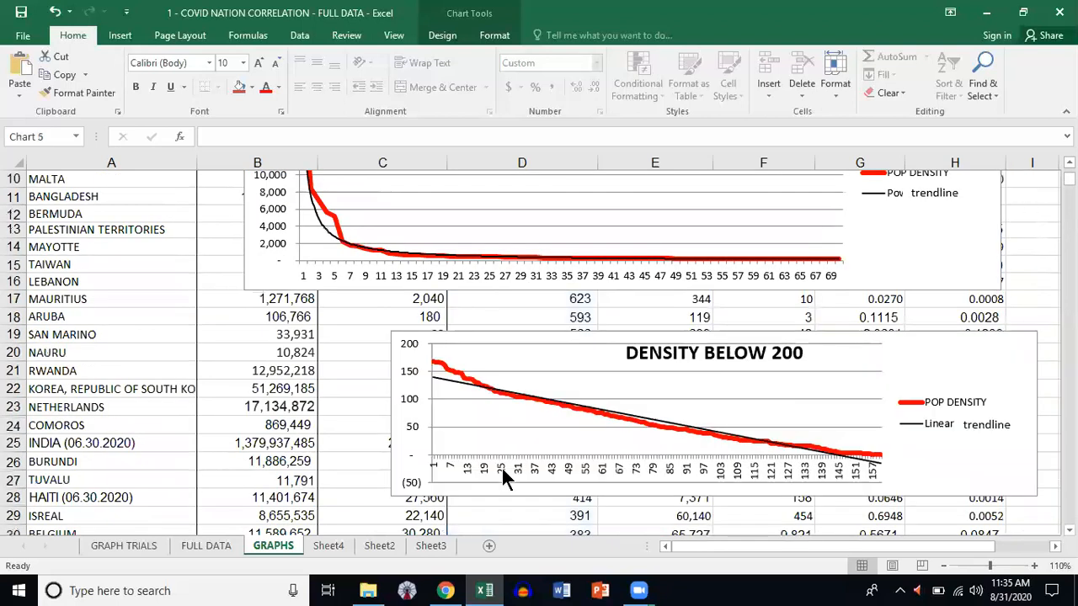
pyautogui.moveTo(231, 325); pyautogui.dragTo(82, 273)
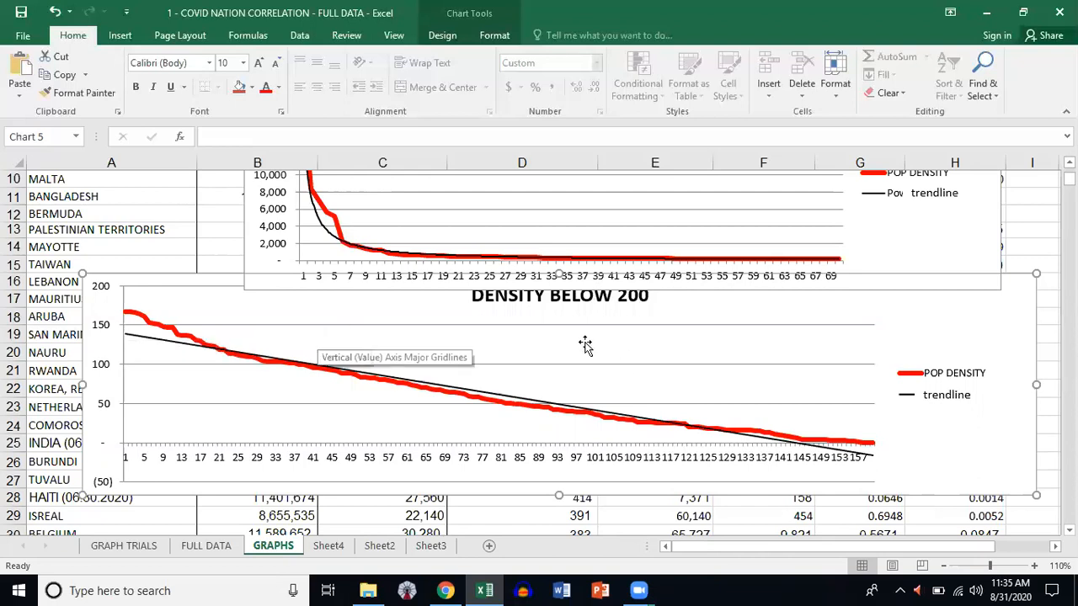
# - Shorten the DENSITY ABOVE 200 chart from its upper edge to about row 9, uncovering the FULL DENSITY DISTRIBUTION curve
pyautogui.scroll(3, 493, 207)
pyautogui.click(473, 181)
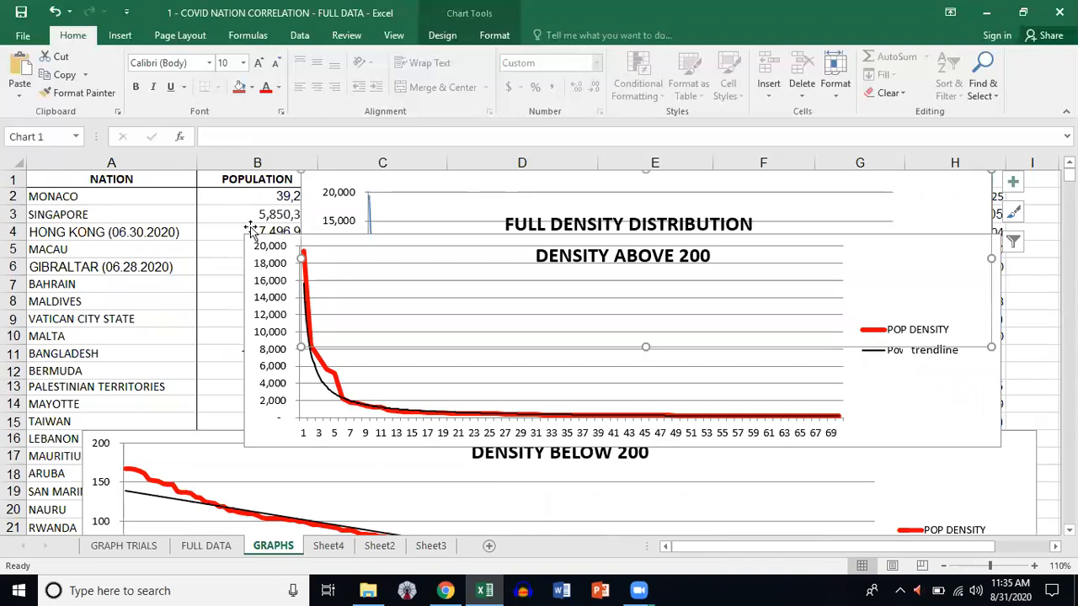
pyautogui.click(964, 266)
pyautogui.moveTo(1001, 234); pyautogui.dragTo(1002, 308)
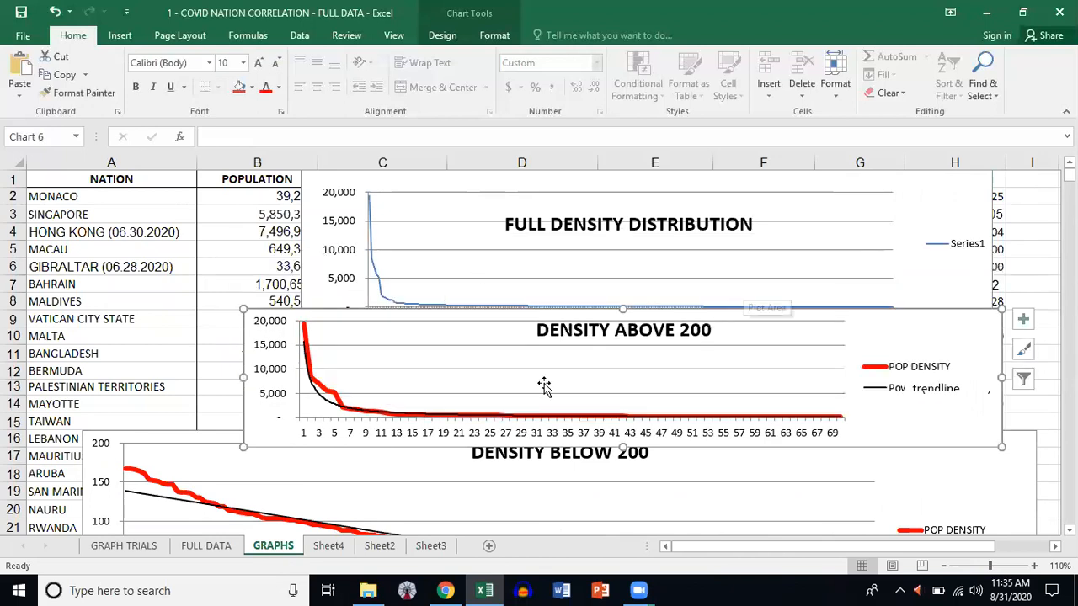
# - Move the DENSITY BELOW 200 chart right and down so that it starts near row 18, clear of the DENSITY ABOVE 200 chart
pyautogui.scroll(-4, 107, 261)
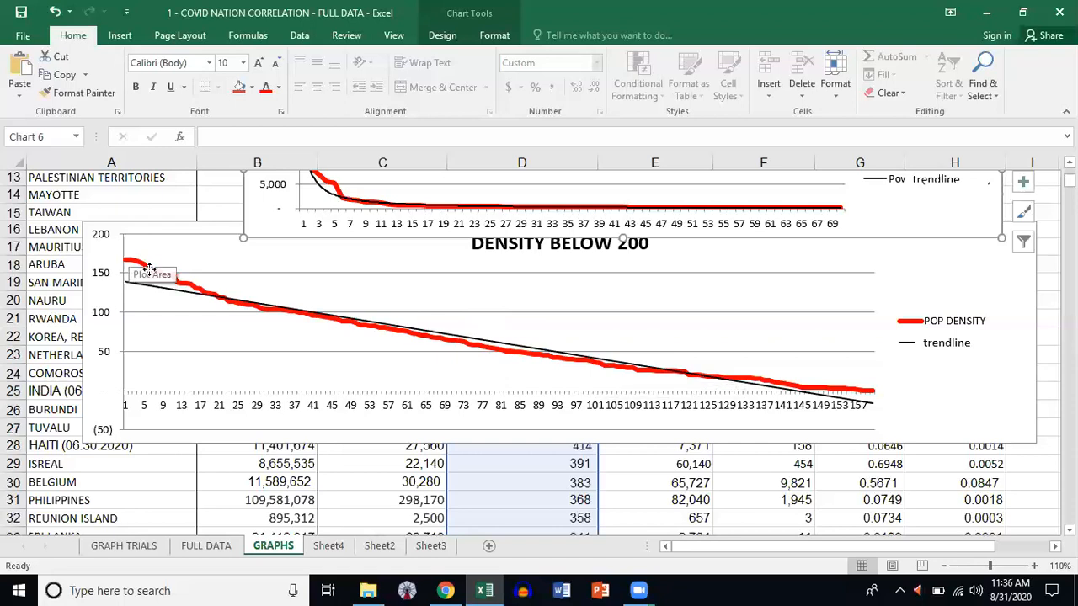
pyautogui.moveTo(148, 268); pyautogui.dragTo(244, 300)
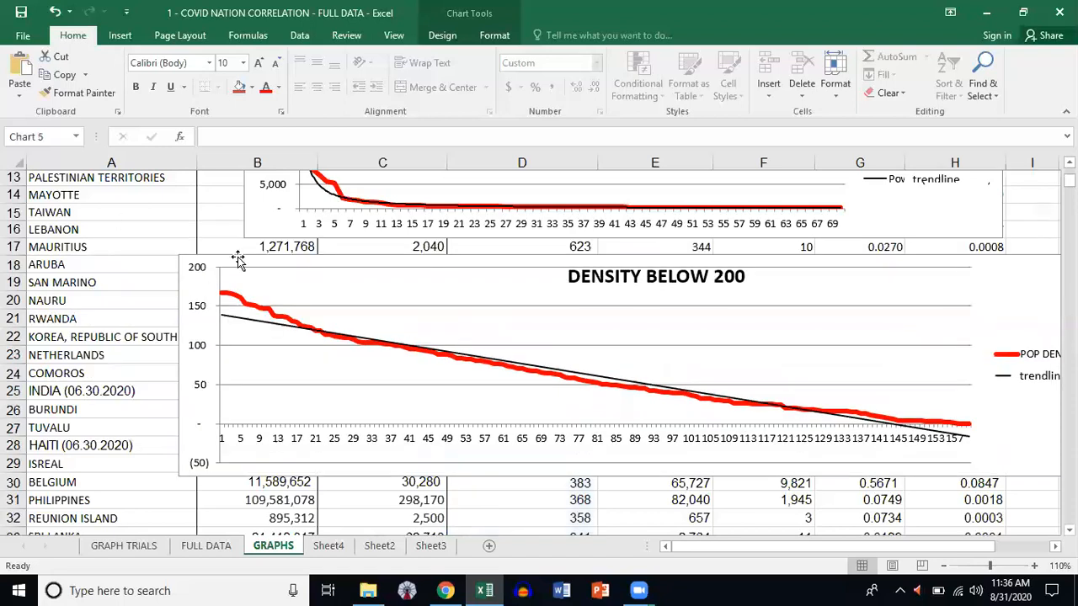
pyautogui.moveTo(238, 261); pyautogui.dragTo(239, 258)
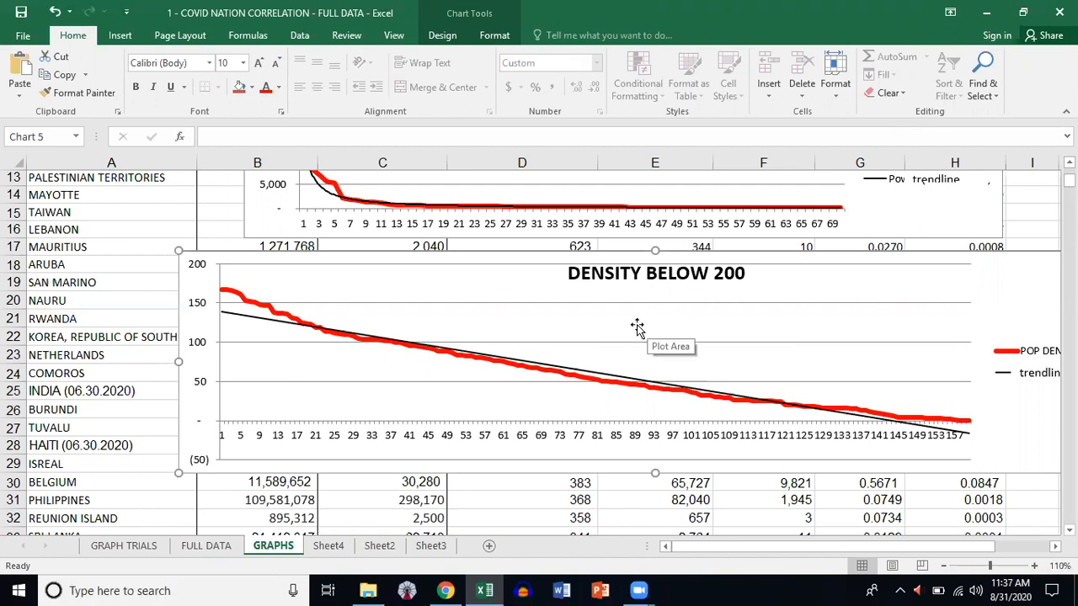
# - Enlarge the DENSITY ABOVE 200 chart from its upper-left corner to the edge of column A and about row 4
pyautogui.scroll(4, 640, 331)
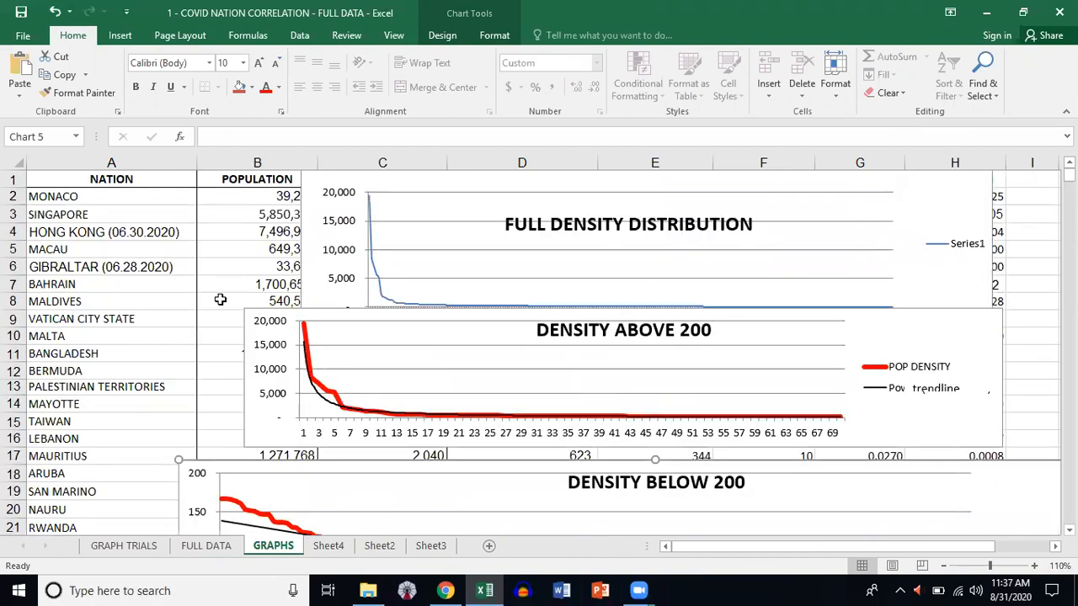
pyautogui.click(240, 304)
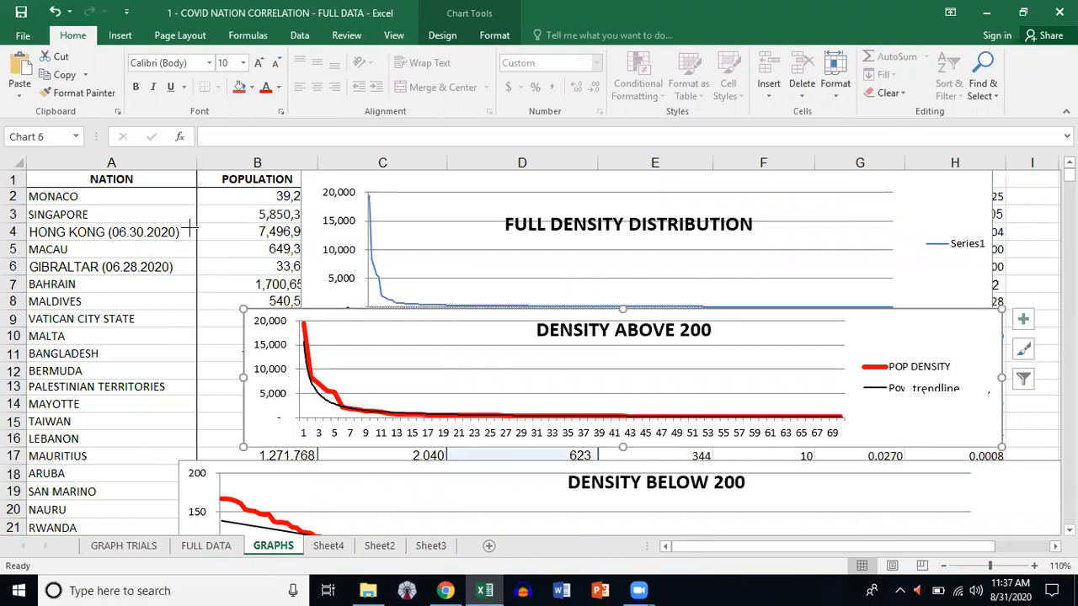
pyautogui.moveTo(244, 309); pyautogui.dragTo(190, 227)
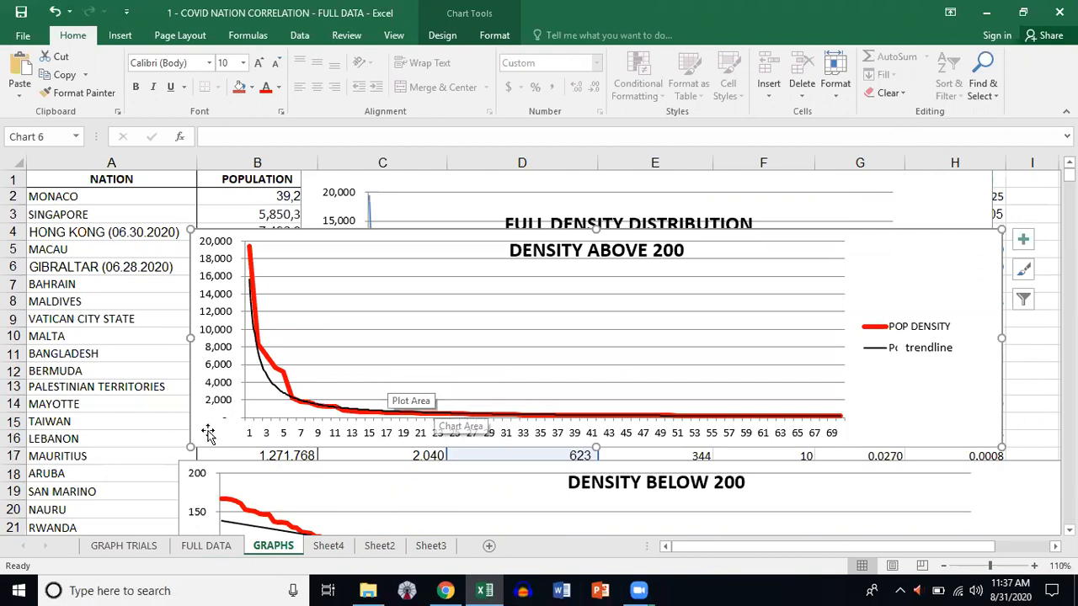
# - Move the DENSITY BELOW 1,000 chart left and slightly down so that it starts in column D near row 58
pyautogui.scroll(-7, 391, 318)
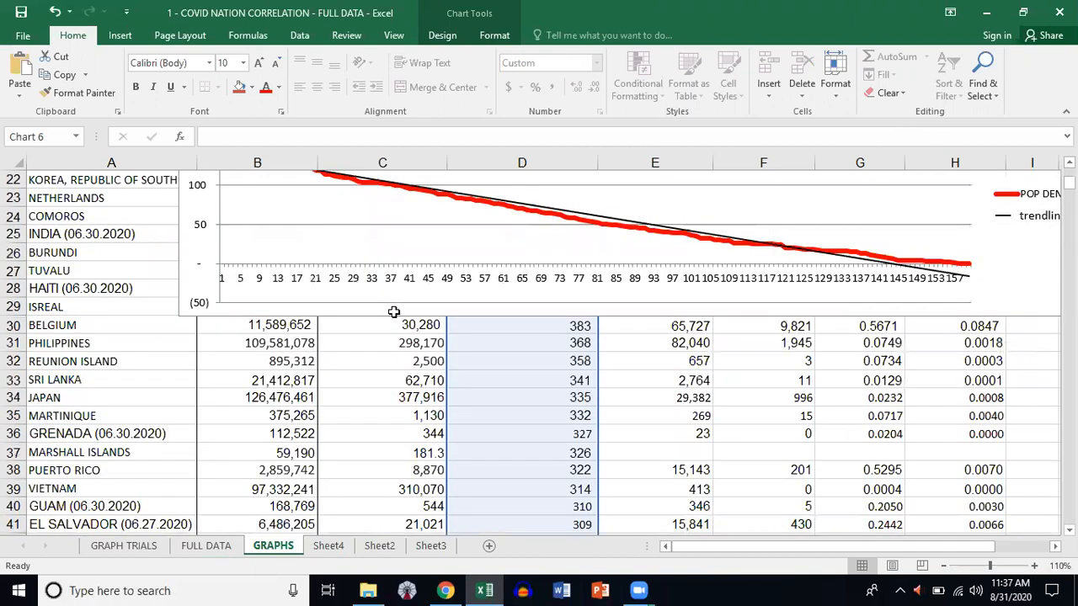
pyautogui.scroll(-8, 635, 329)
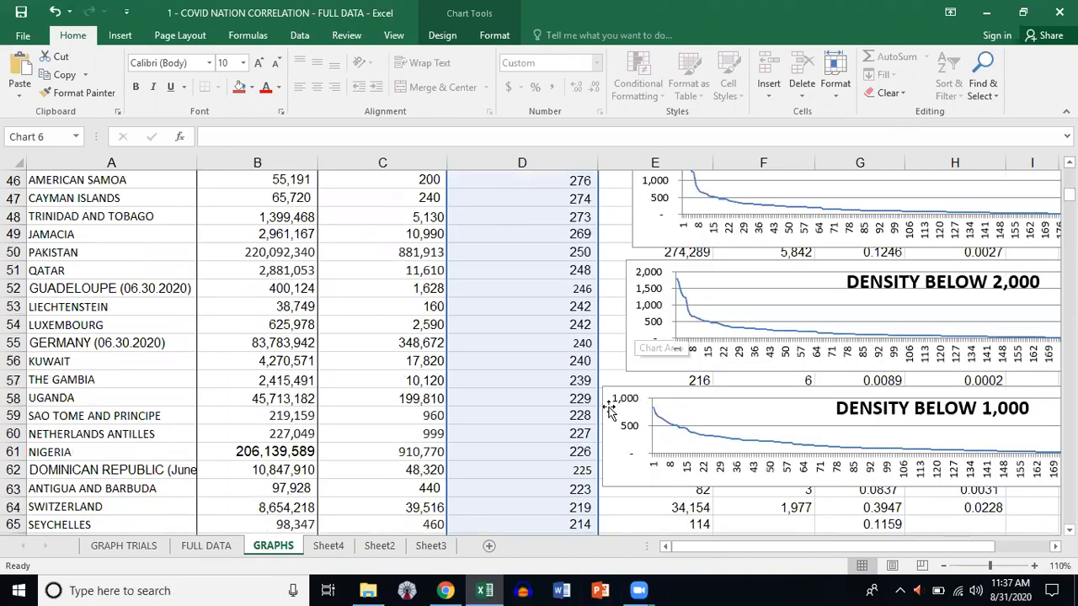
pyautogui.moveTo(610, 410); pyautogui.dragTo(495, 425)
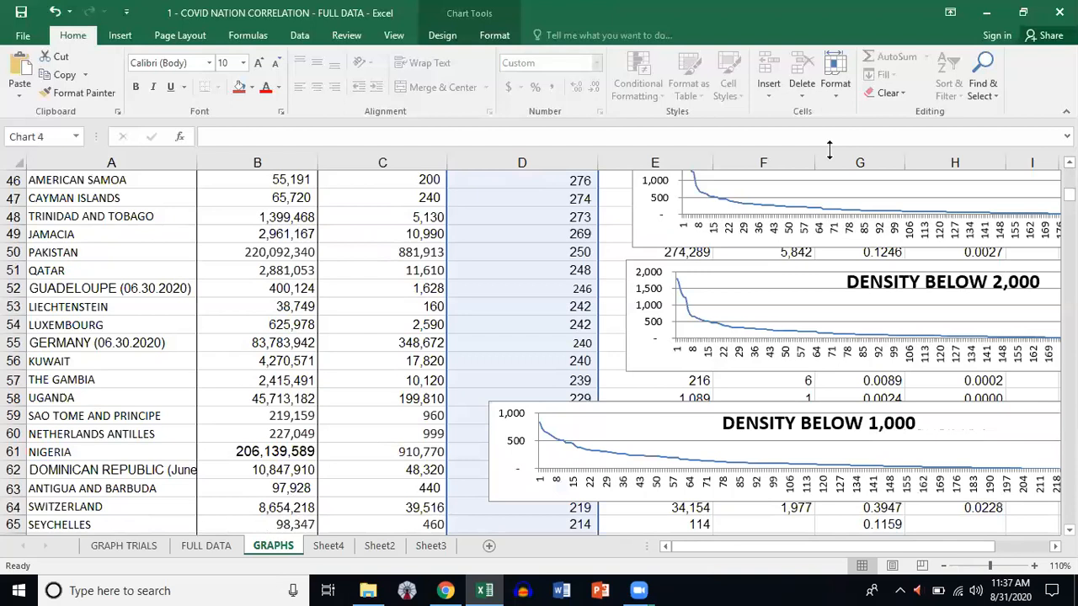
# - Enlarge the DENSITY BELOW 5,000 chart from its upper-left corner and move it so that it starts in column B, about rows 33 to 47
pyautogui.scroll(4, 726, 228)
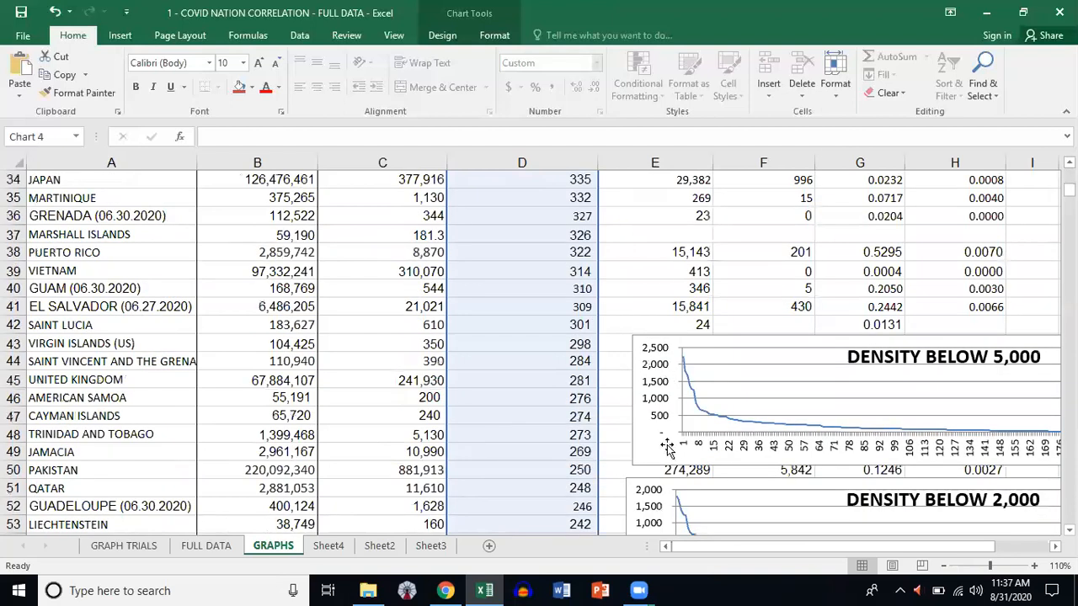
pyautogui.click(678, 354)
pyautogui.scroll(1, 372, 302)
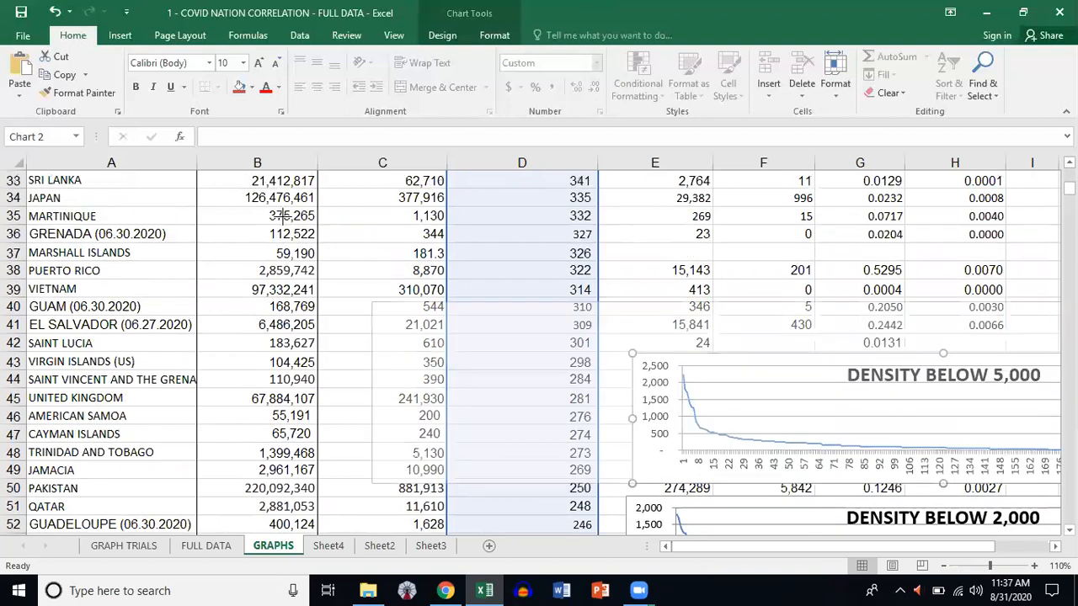
pyautogui.moveTo(277, 212); pyautogui.dragTo(281, 215)
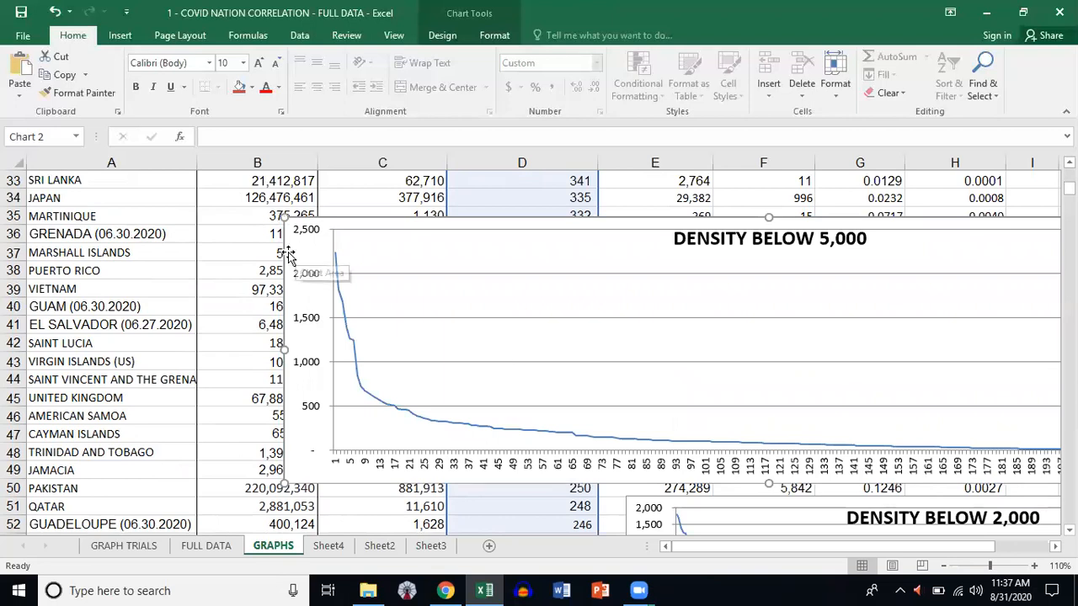
pyautogui.moveTo(295, 250); pyautogui.dragTo(276, 216)
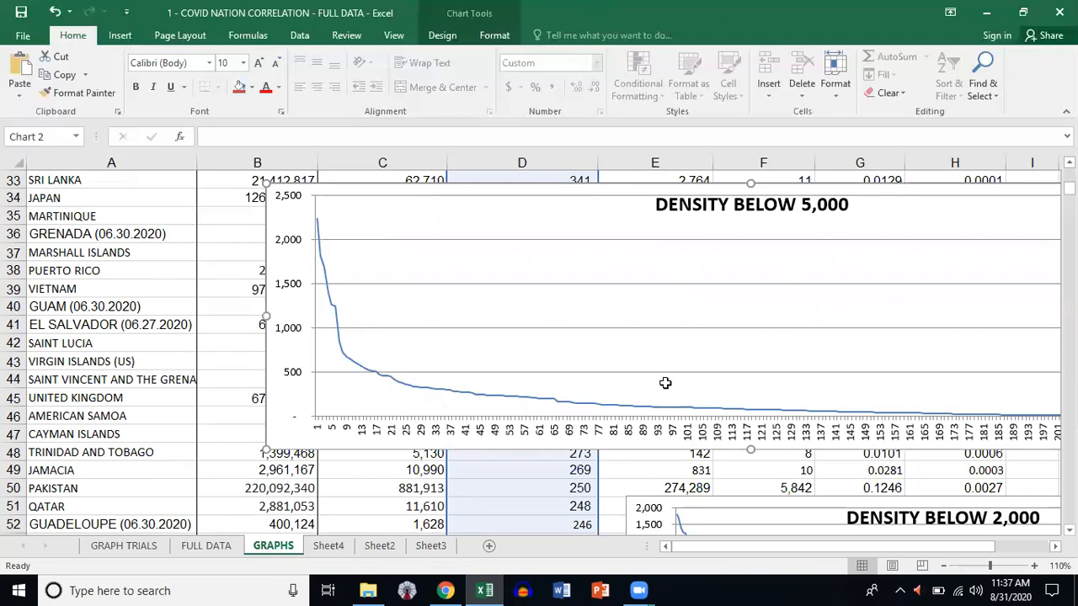
# - Move the DENSITY BELOW 2,000 chart left to column B and extend its lower edge so that it spans about rows 49 to 60
pyautogui.scroll(-2, 627, 463)
pyautogui.click(624, 387)
pyautogui.moveTo(623, 387); pyautogui.dragTo(243, 358)
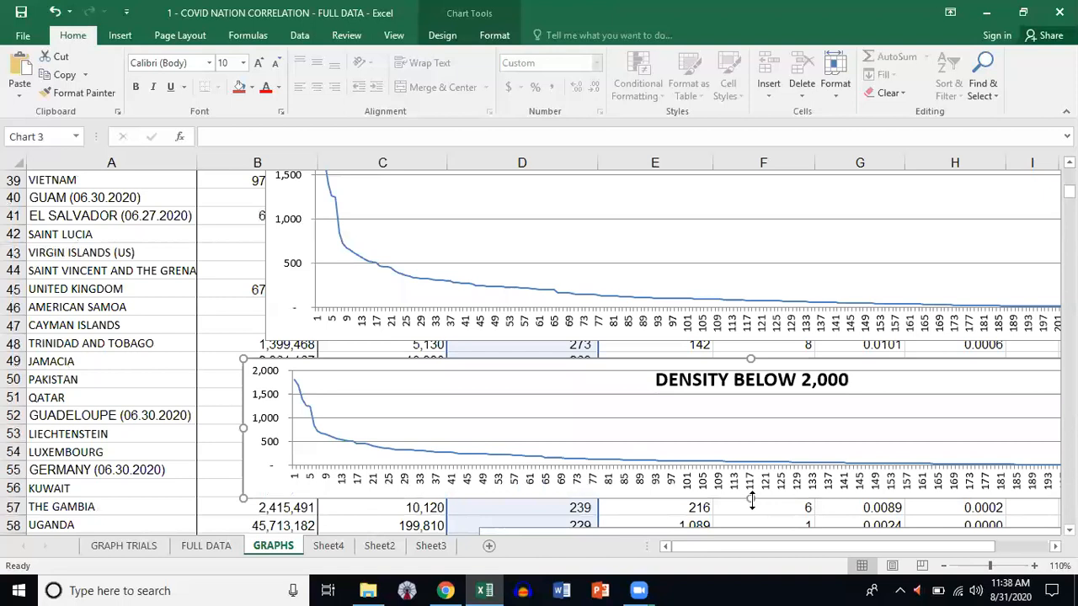
pyautogui.scroll(-1, 682, 434)
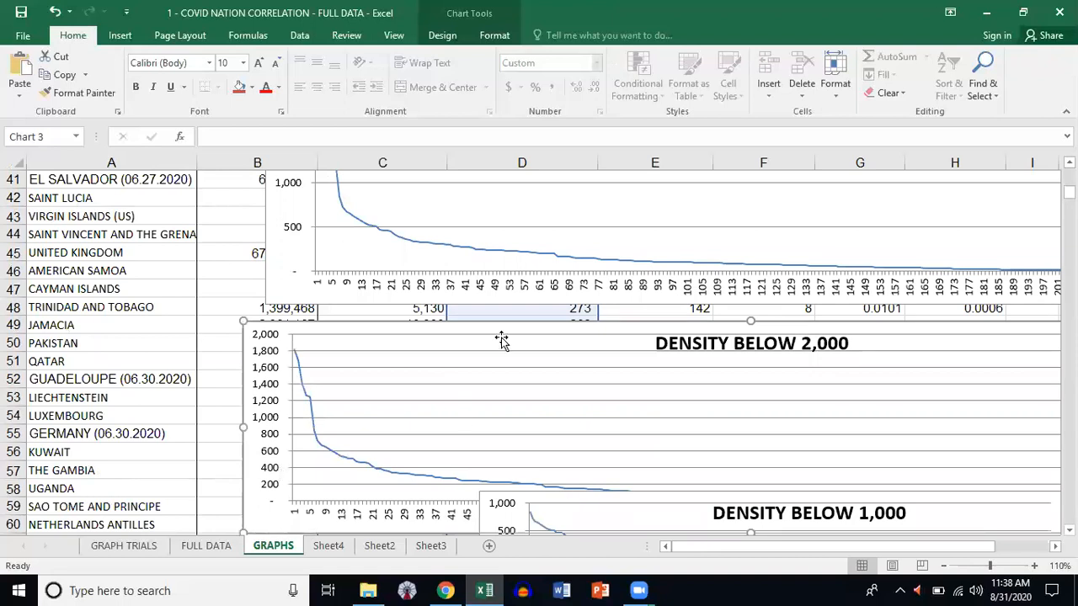
# - Move the DENSITY BELOW 1,000 chart beneath the DENSITY BELOW 2,000 chart and enlarge it to span columns B to I, about rows 61 to 71
pyautogui.scroll(4, 331, 382)
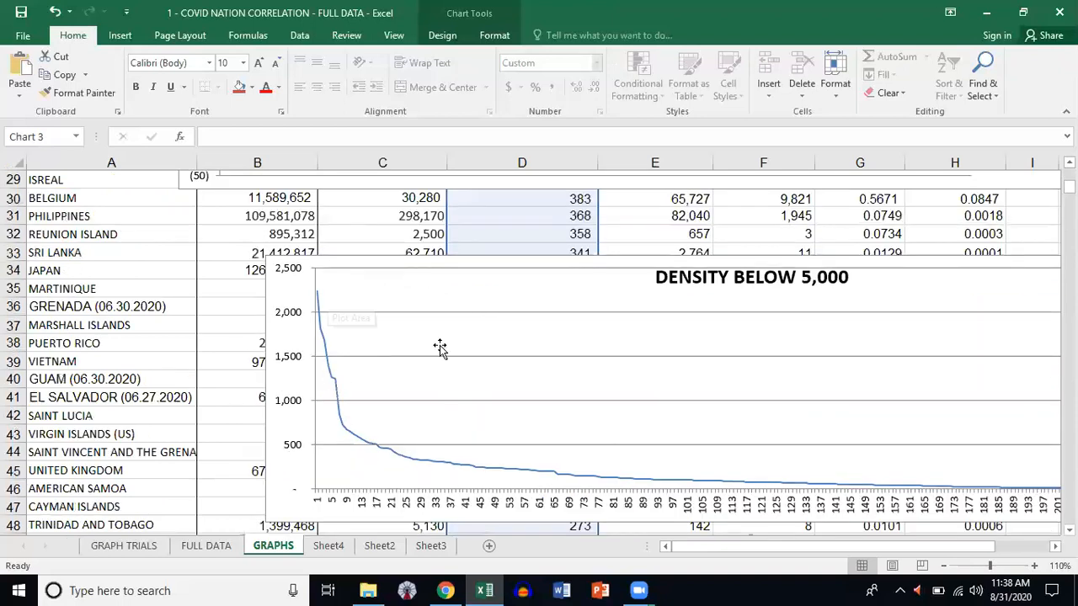
pyautogui.scroll(-2, 429, 337)
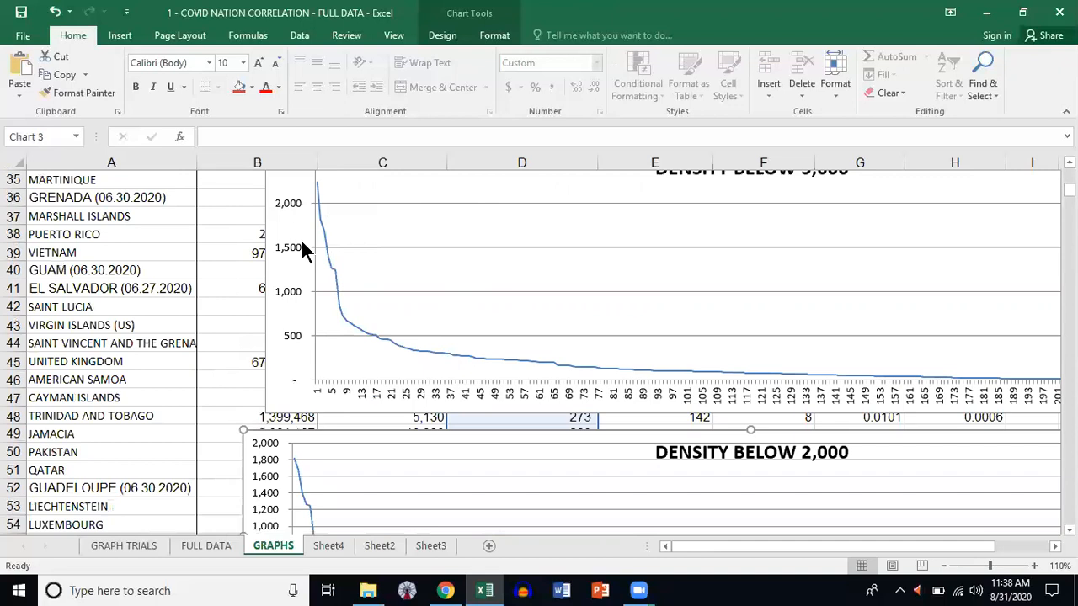
pyautogui.scroll(-4, 308, 308)
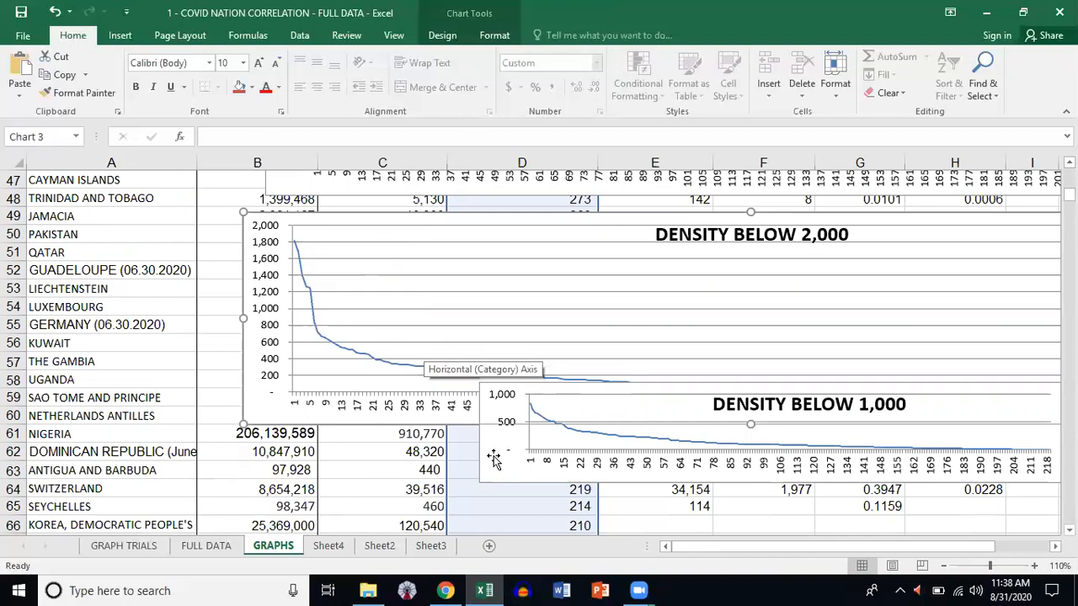
pyautogui.moveTo(493, 459); pyautogui.dragTo(243, 502)
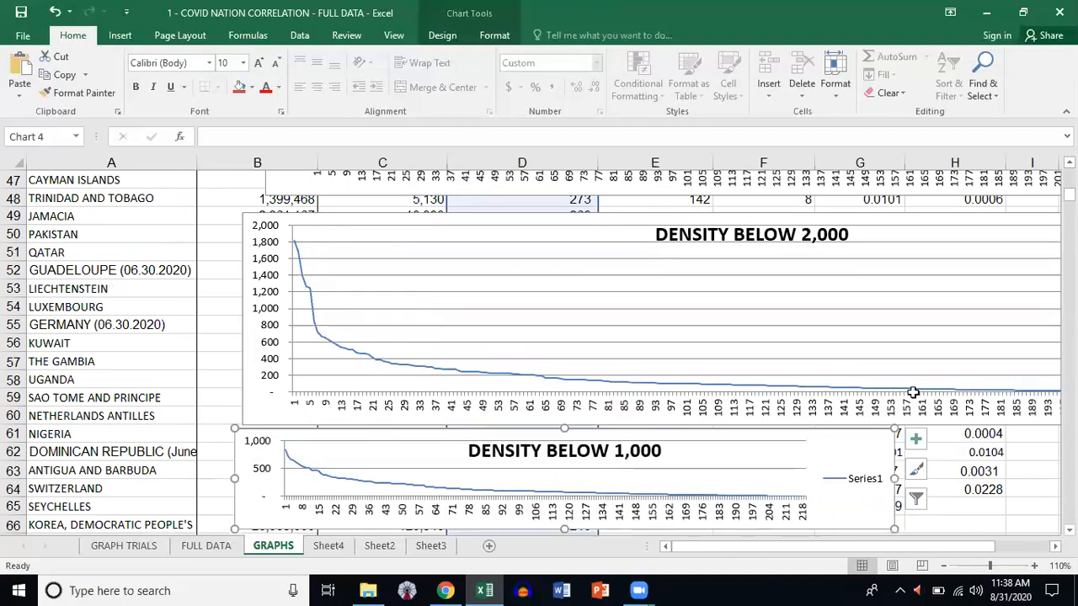
pyautogui.scroll(-3, 912, 392)
pyautogui.moveTo(894, 365); pyautogui.dragTo(1019, 465)
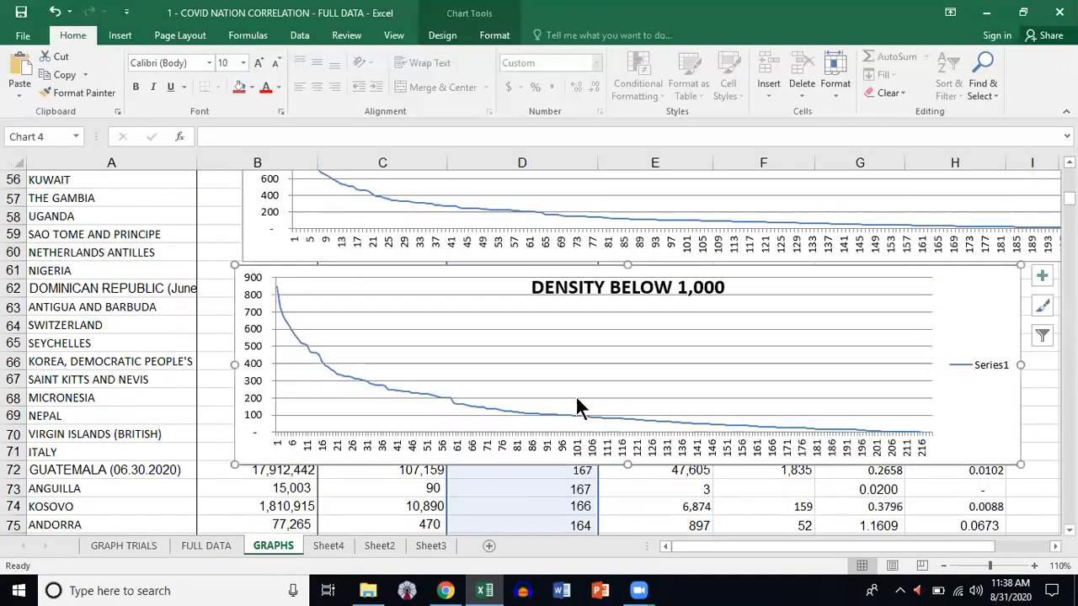
# - Examine the curve shapes of the DENSITY BELOW 1,000, 2,000 and 5,000 charts up to the DENSITY ABOVE 200 chart
pyautogui.scroll(2, 534, 397)
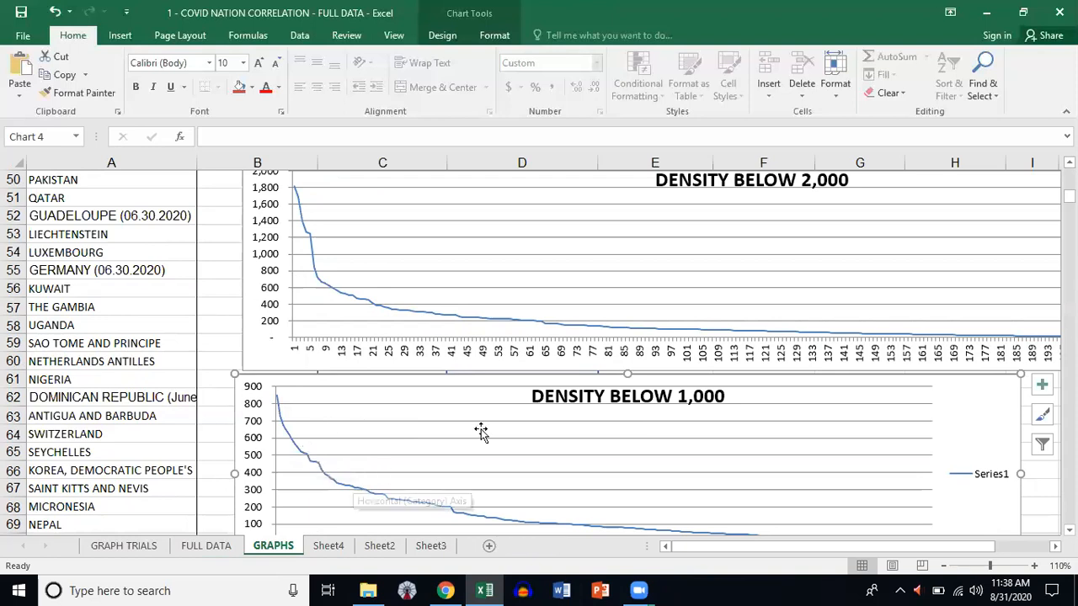
pyautogui.scroll(-2, 480, 431)
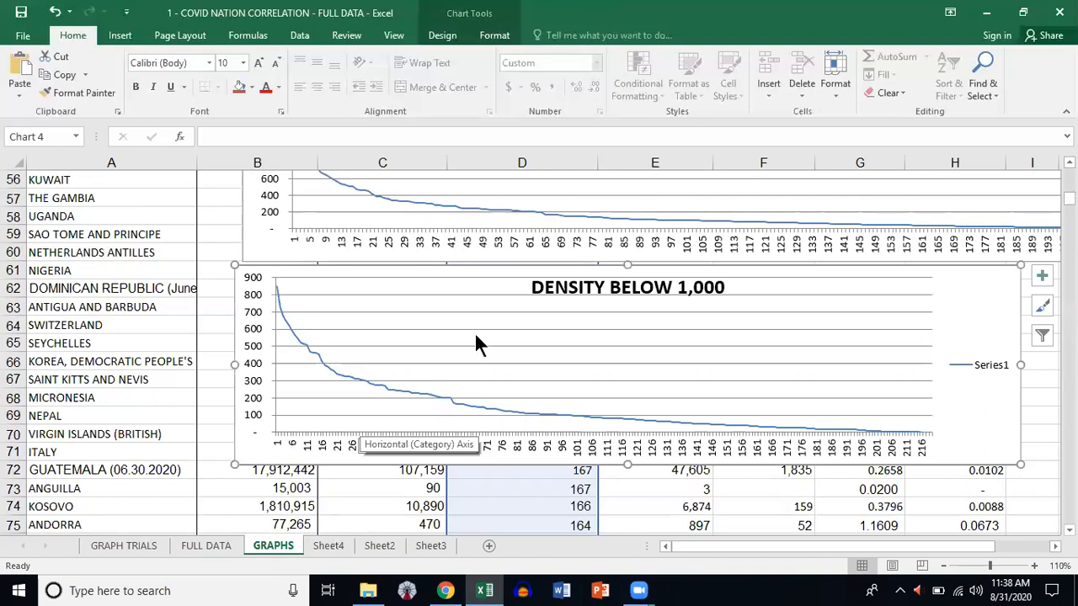
pyautogui.scroll(-2, 481, 421)
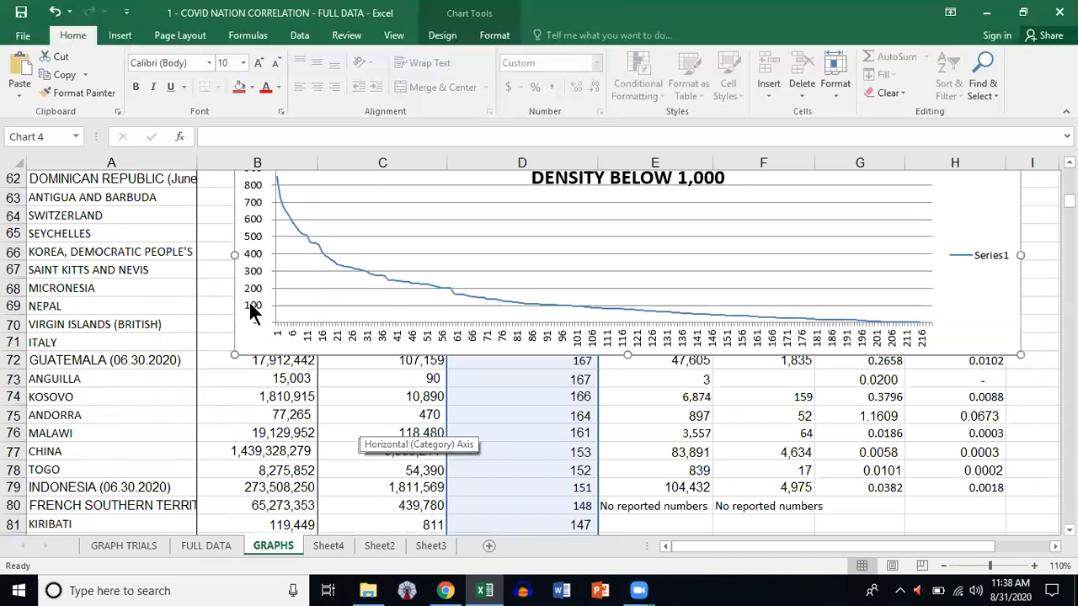
pyautogui.scroll(2, 380, 381)
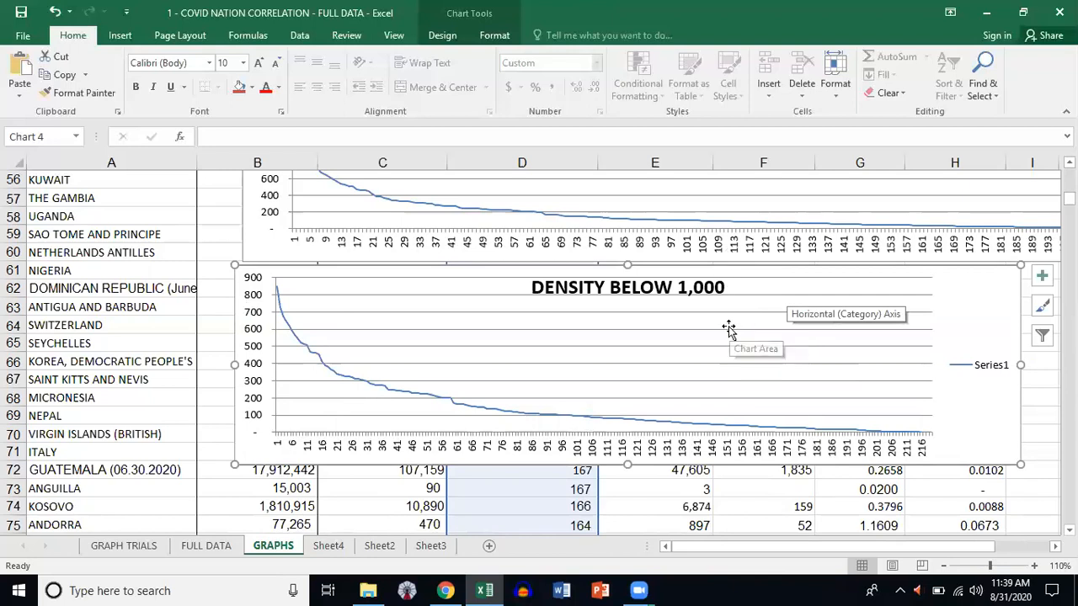
pyautogui.scroll(1, 729, 328)
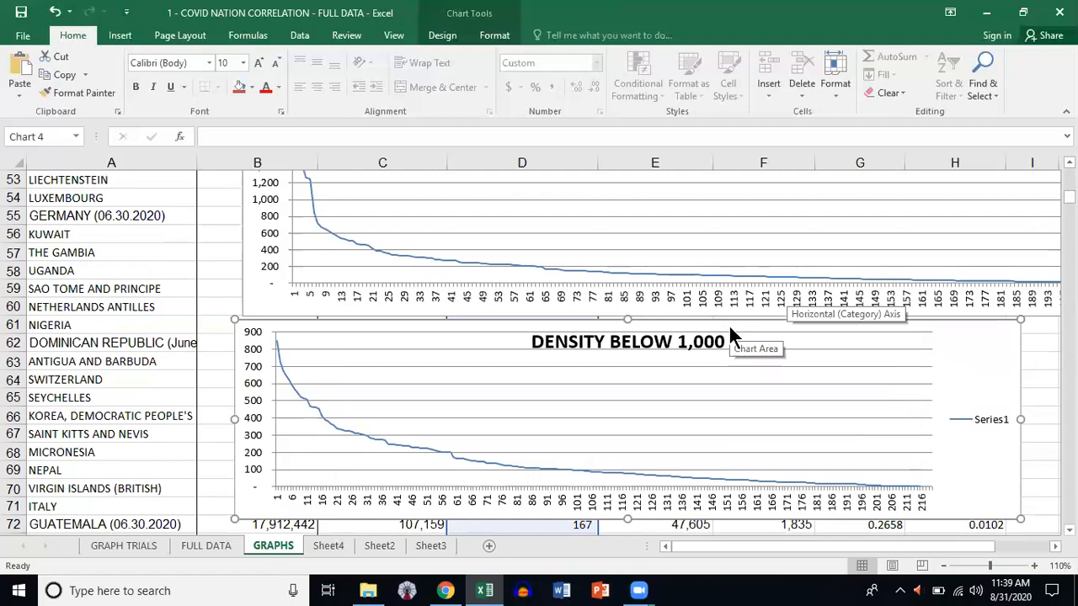
pyautogui.scroll(2, 730, 335)
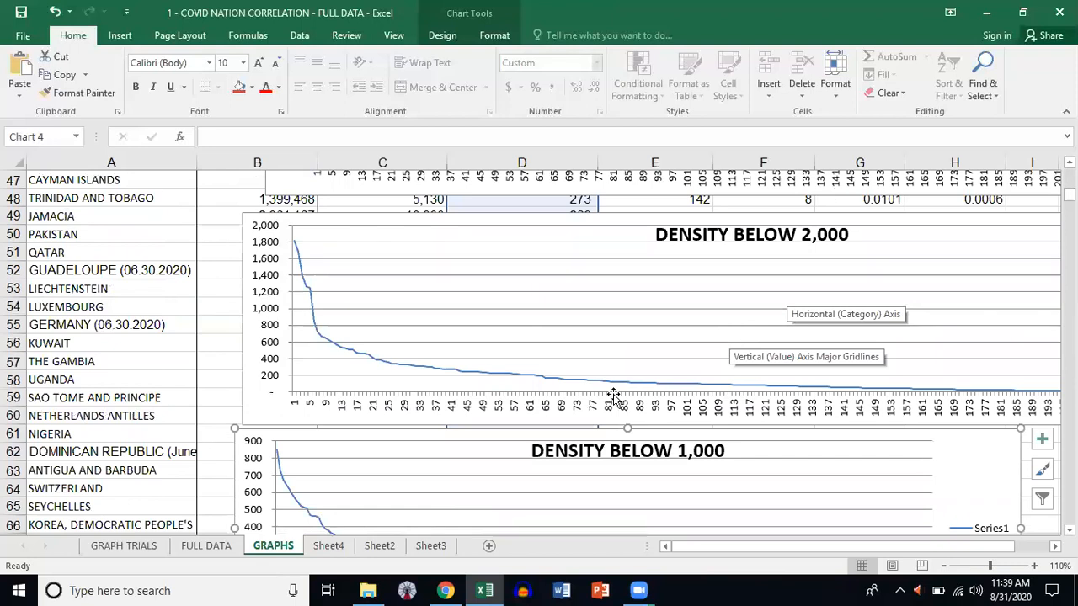
pyautogui.scroll(6, 613, 396)
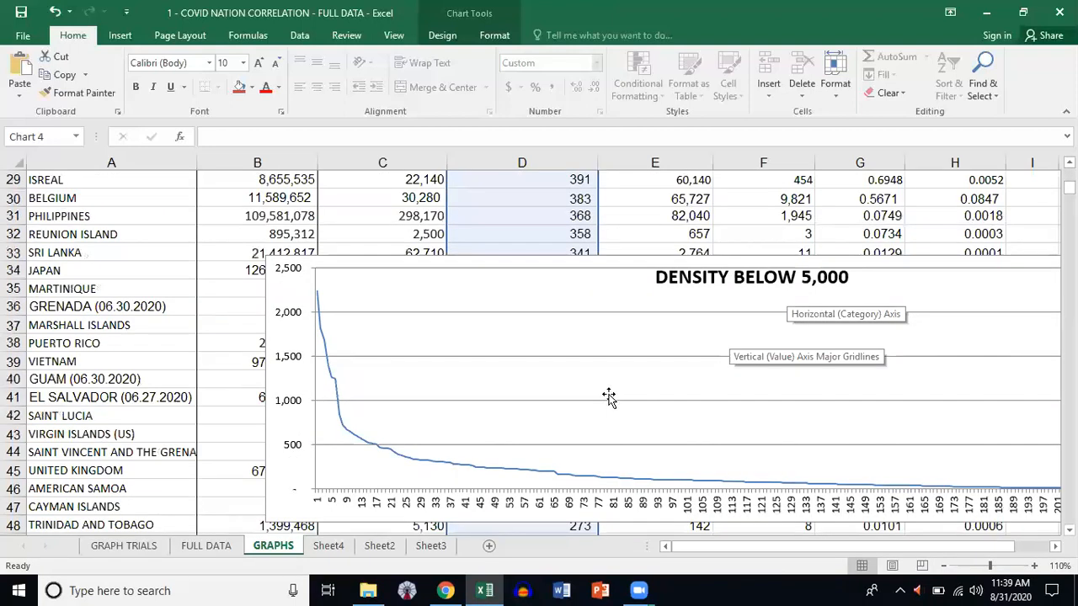
pyautogui.scroll(10, 428, 226)
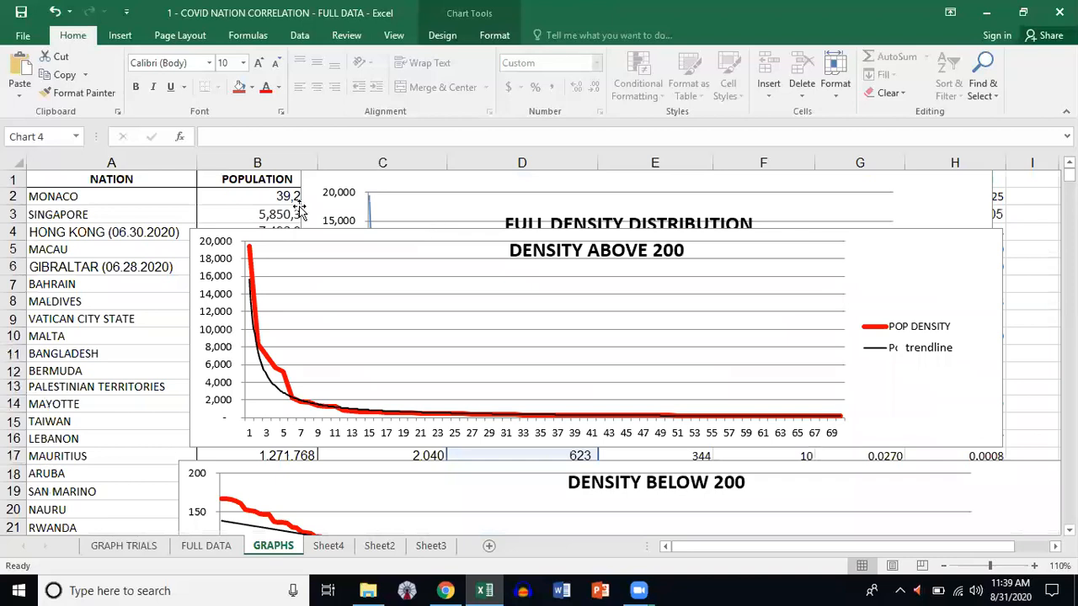
# - Shorten the DENSITY ABOVE 200 chart from its upper edge to about row 12, clear of the FULL DENSITY DISTRIBUTION chart
pyautogui.click(554, 238)
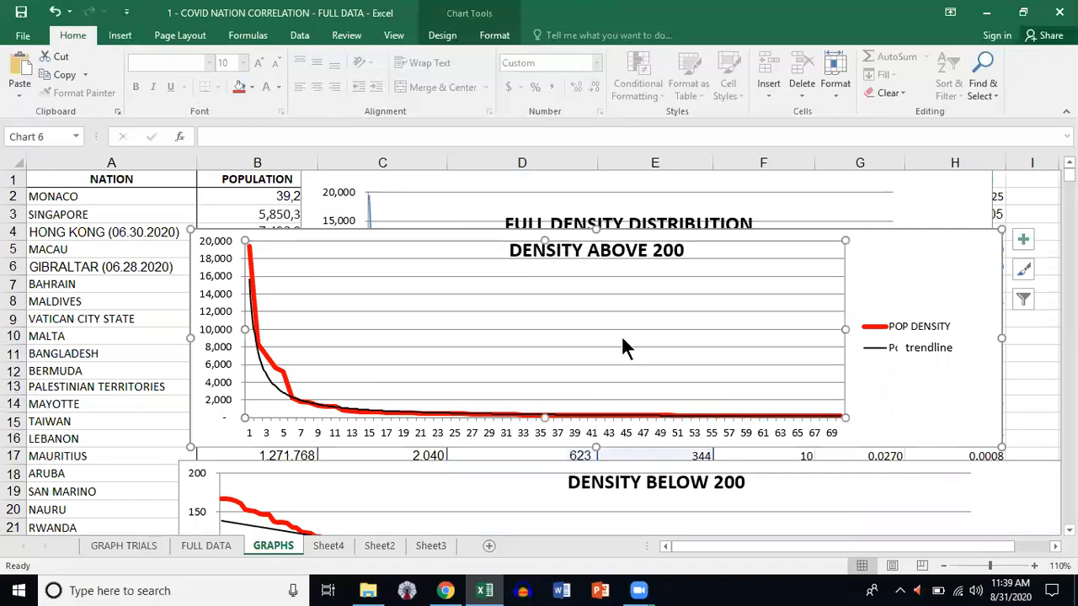
pyautogui.moveTo(554, 238); pyautogui.dragTo(622, 339)
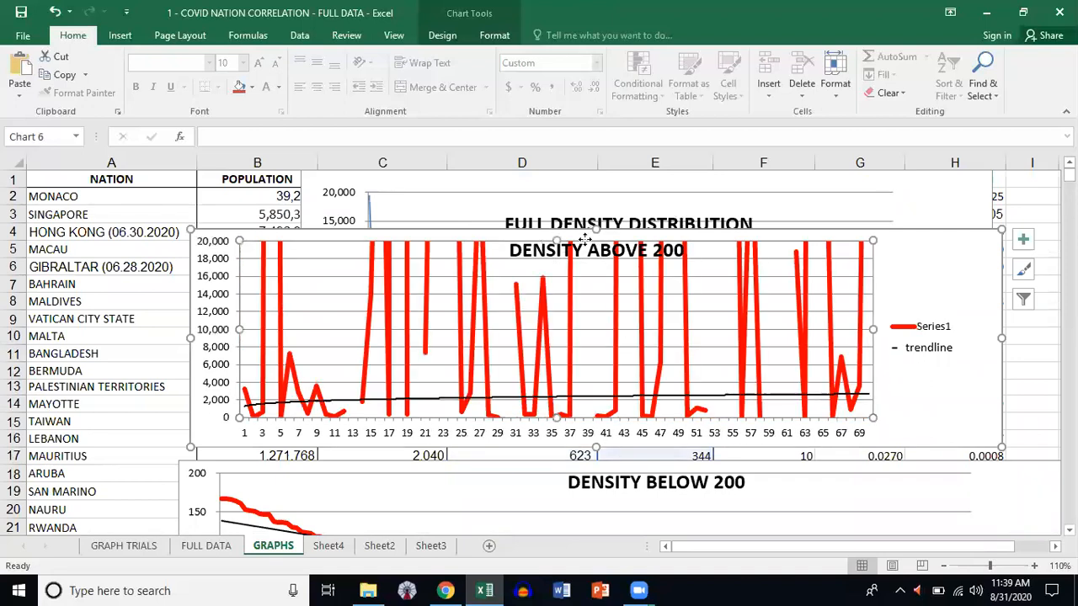
pyautogui.moveTo(597, 230); pyautogui.dragTo(597, 371)
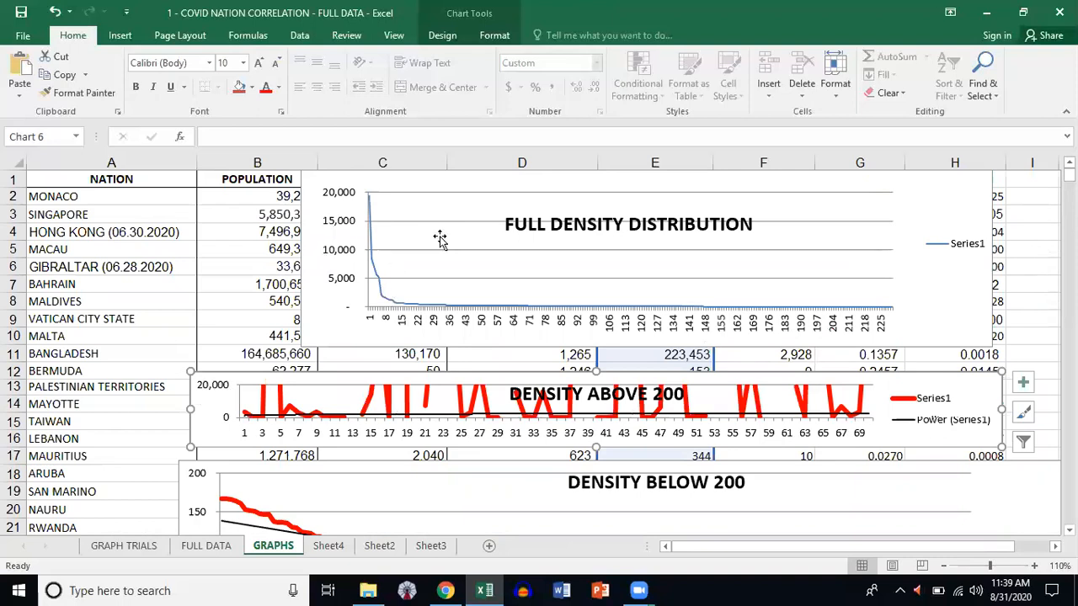
# - Compare the full distribution and the 5,000, 2,000 and 1,000 cut-off curves with the DENSITY BELOW 200 curve and its trendline
pyautogui.scroll(-10, 543, 245)
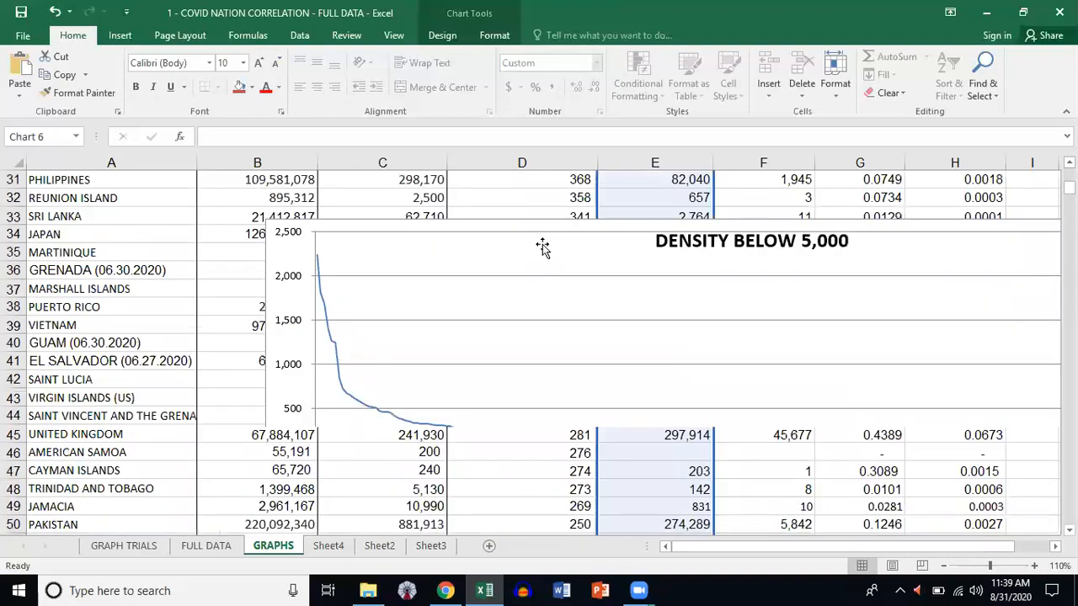
pyautogui.scroll(-5, 588, 302)
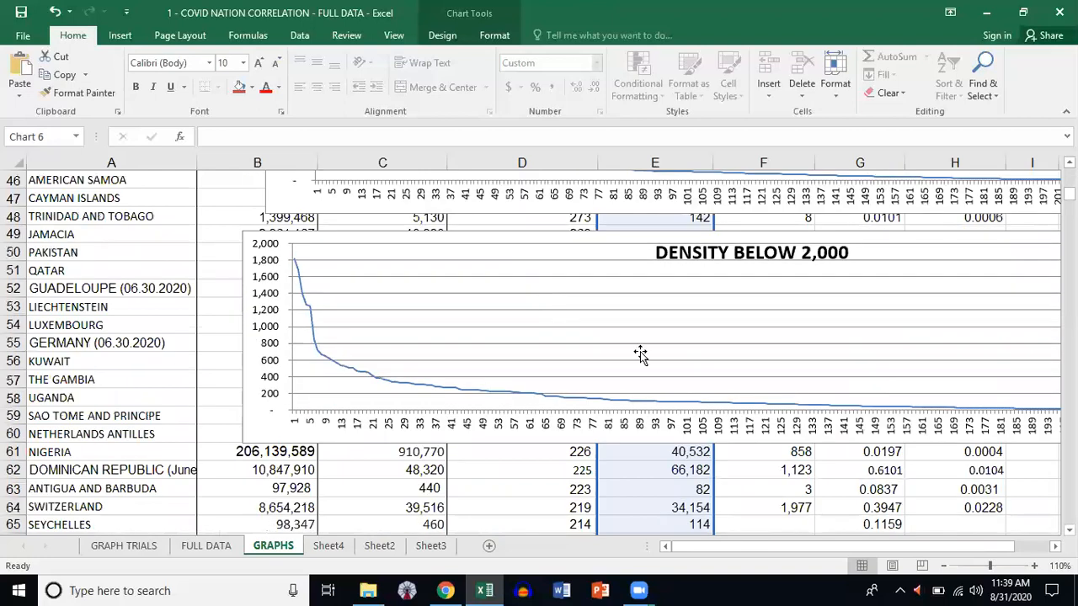
pyautogui.scroll(-3, 640, 356)
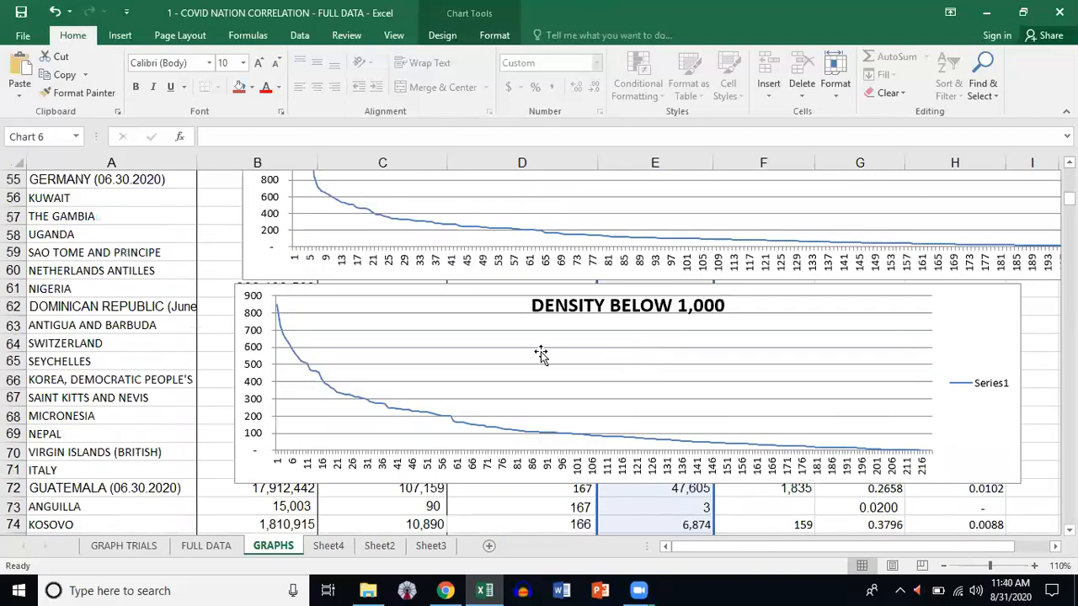
pyautogui.scroll(5, 505, 340)
pyautogui.scroll(8, 743, 315)
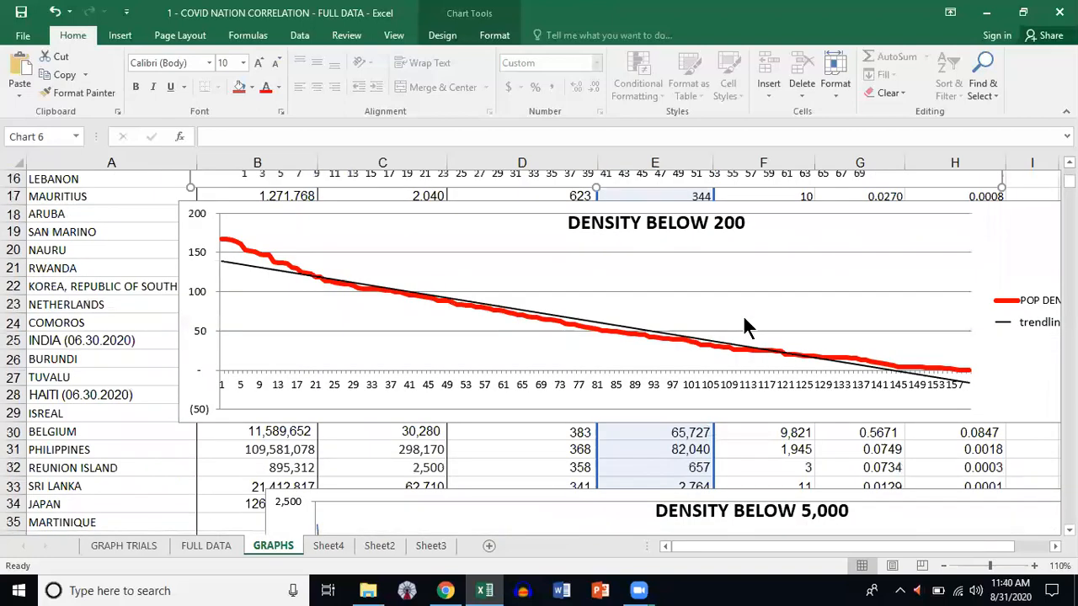
pyautogui.scroll(1, 729, 307)
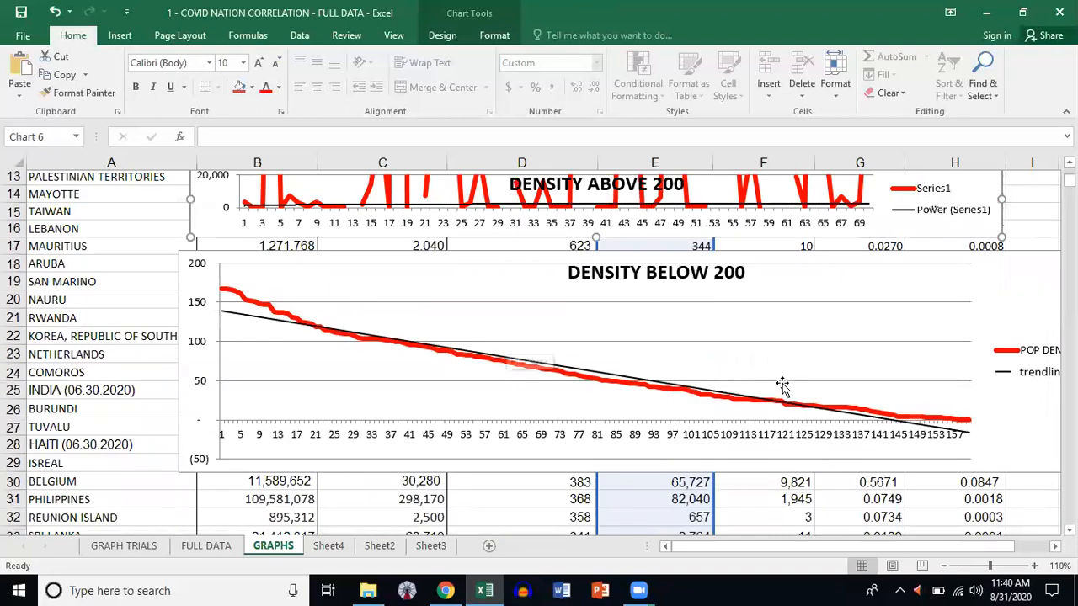
pyautogui.scroll(1, 782, 385)
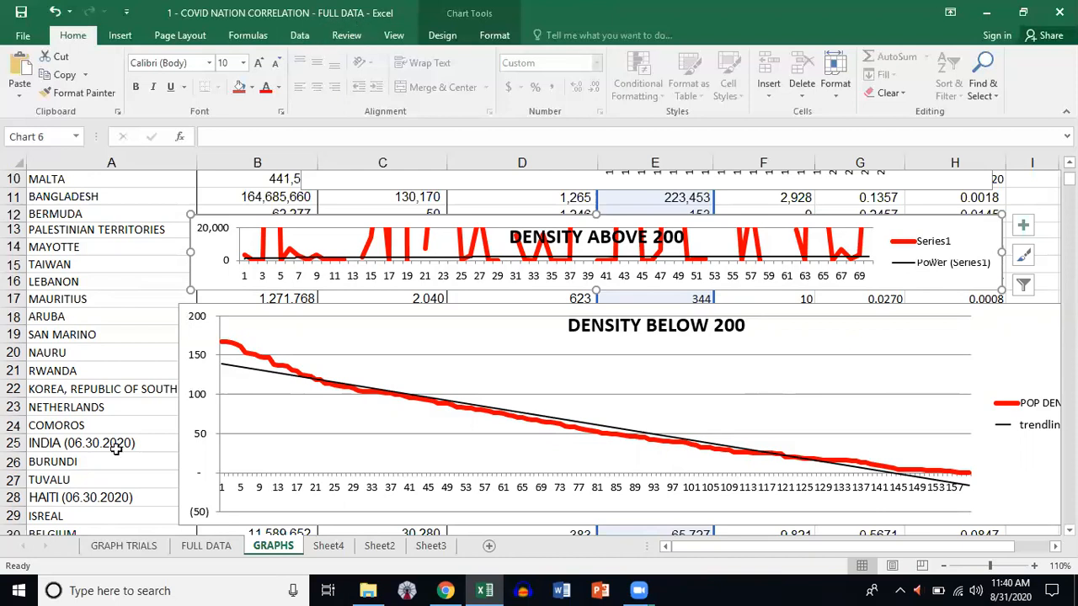
pyautogui.scroll(-3, 270, 550)
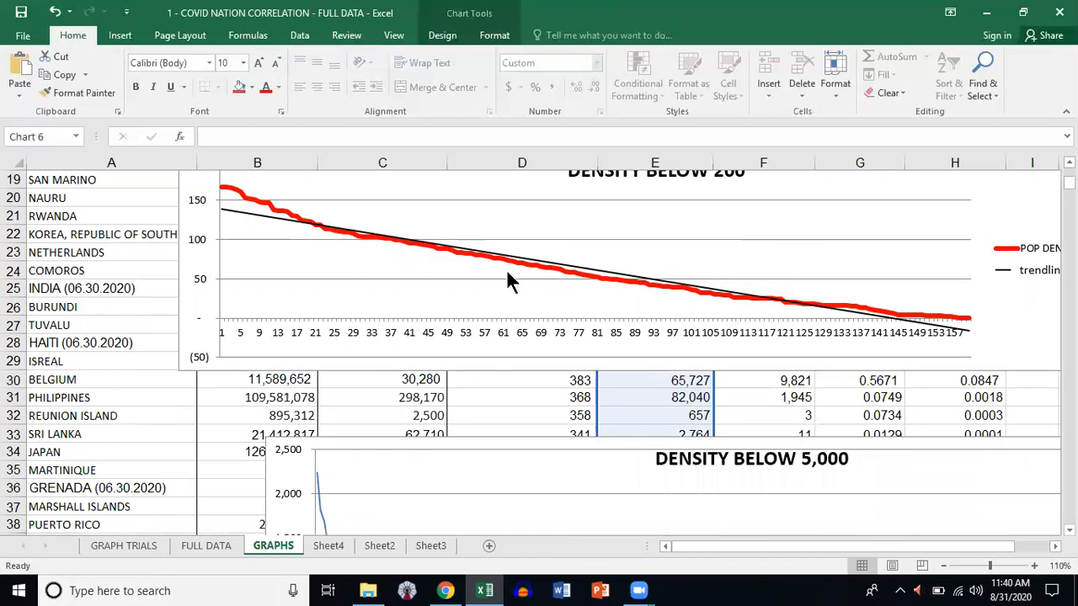
pyautogui.scroll(4, 508, 281)
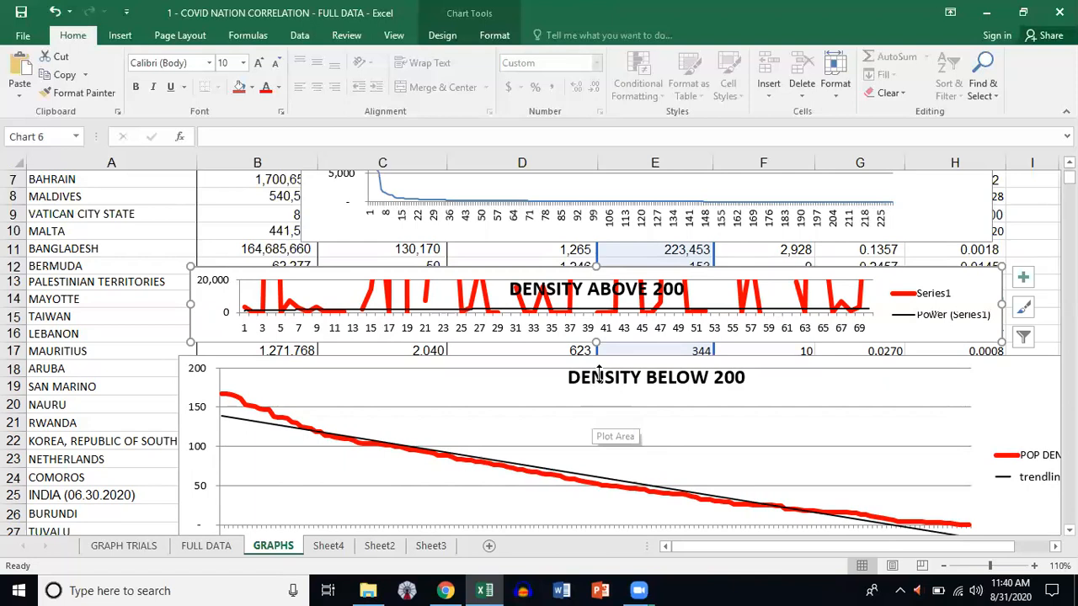
pyautogui.scroll(2, 358, 255)
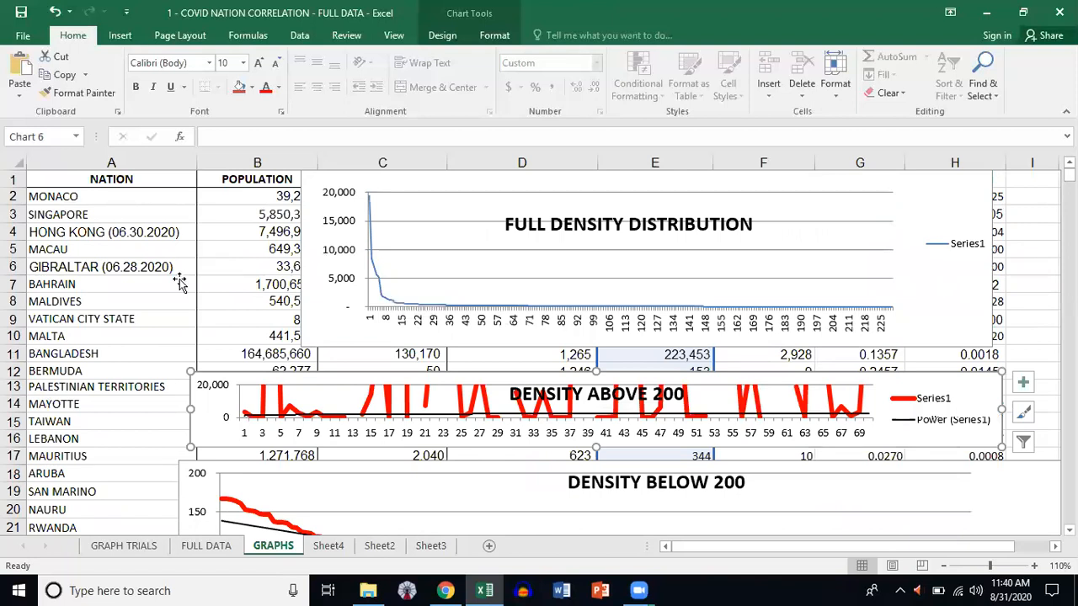
pyautogui.scroll(-4, 180, 283)
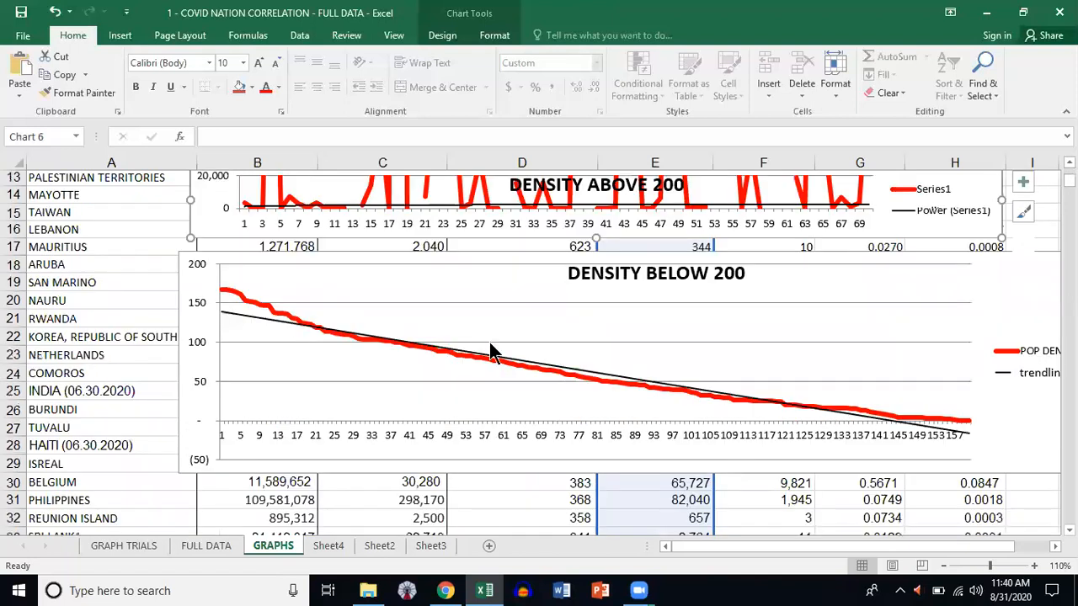
pyautogui.scroll(1, 238, 354)
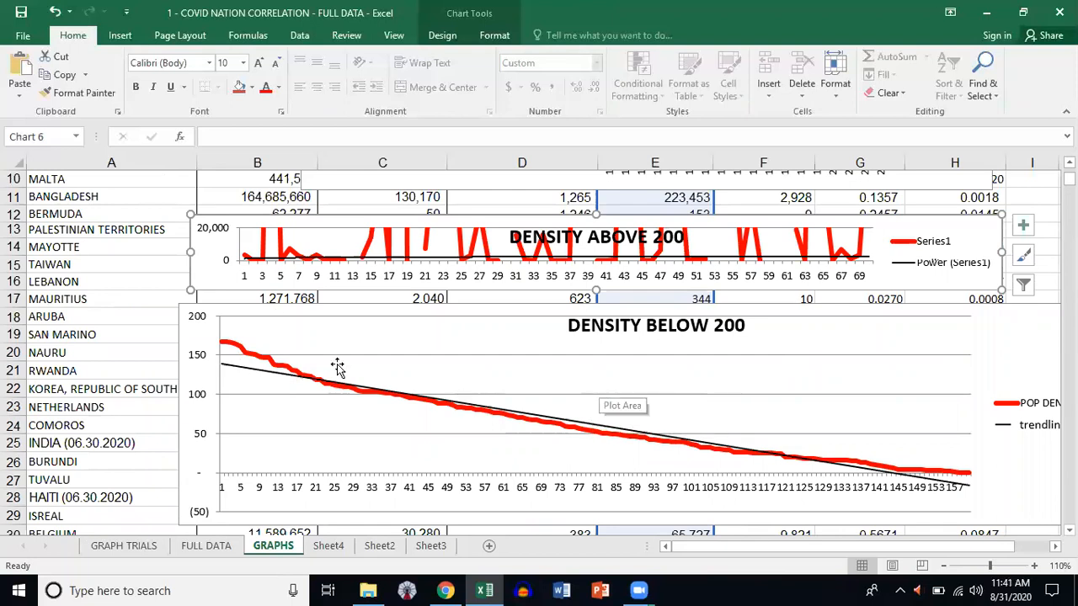
# - Select the FULL DENSITY DISTRIBUTION chart at the start of the sheet
pyautogui.scroll(3, 307, 262)
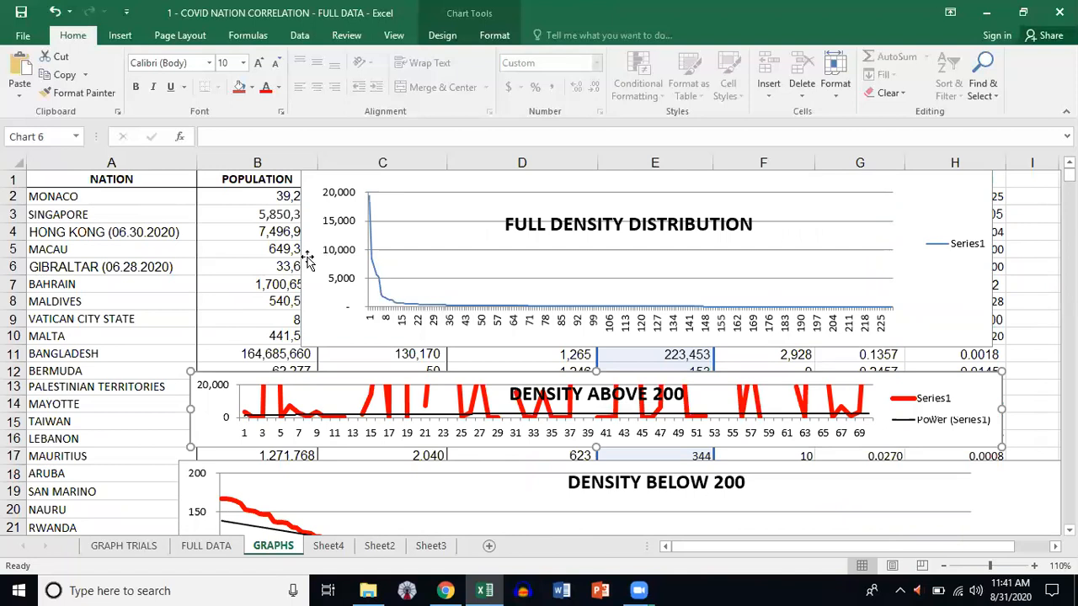
pyautogui.moveTo(308, 256); pyautogui.dragTo(511, 362)
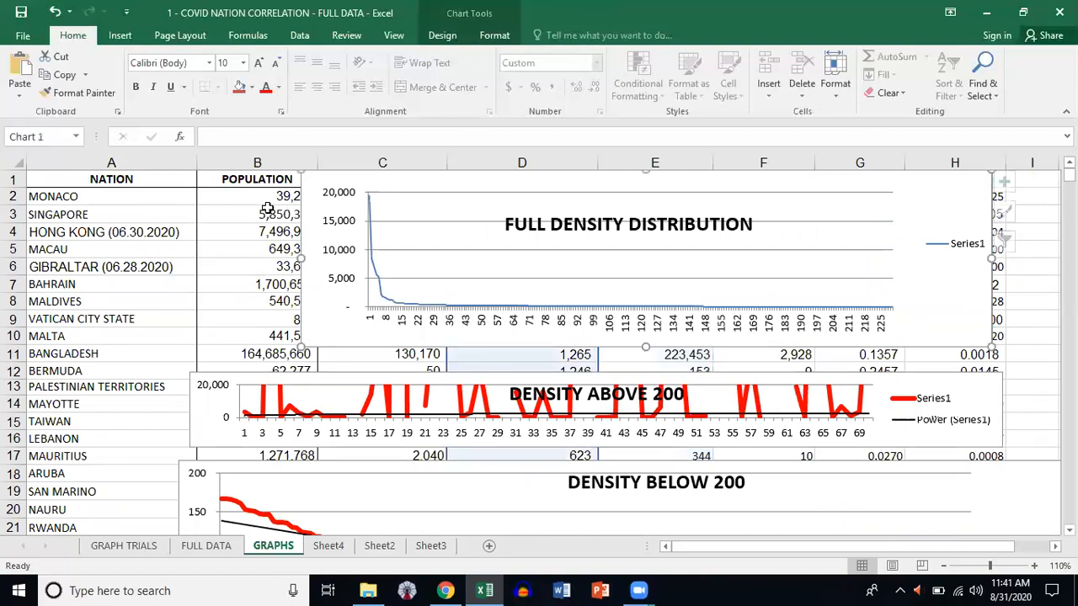